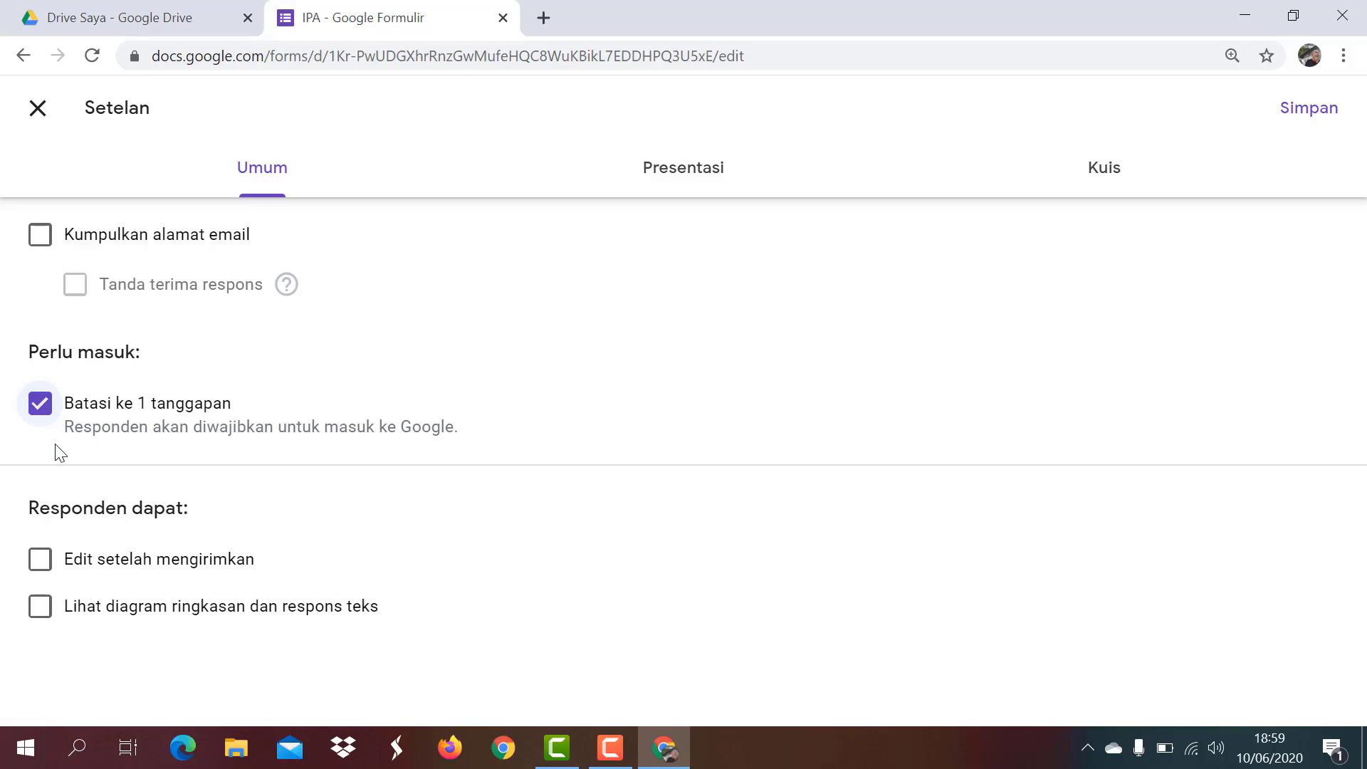
Keep the form limited to one response per respondent and enable shuffling of the question order.
left_click(39, 405)
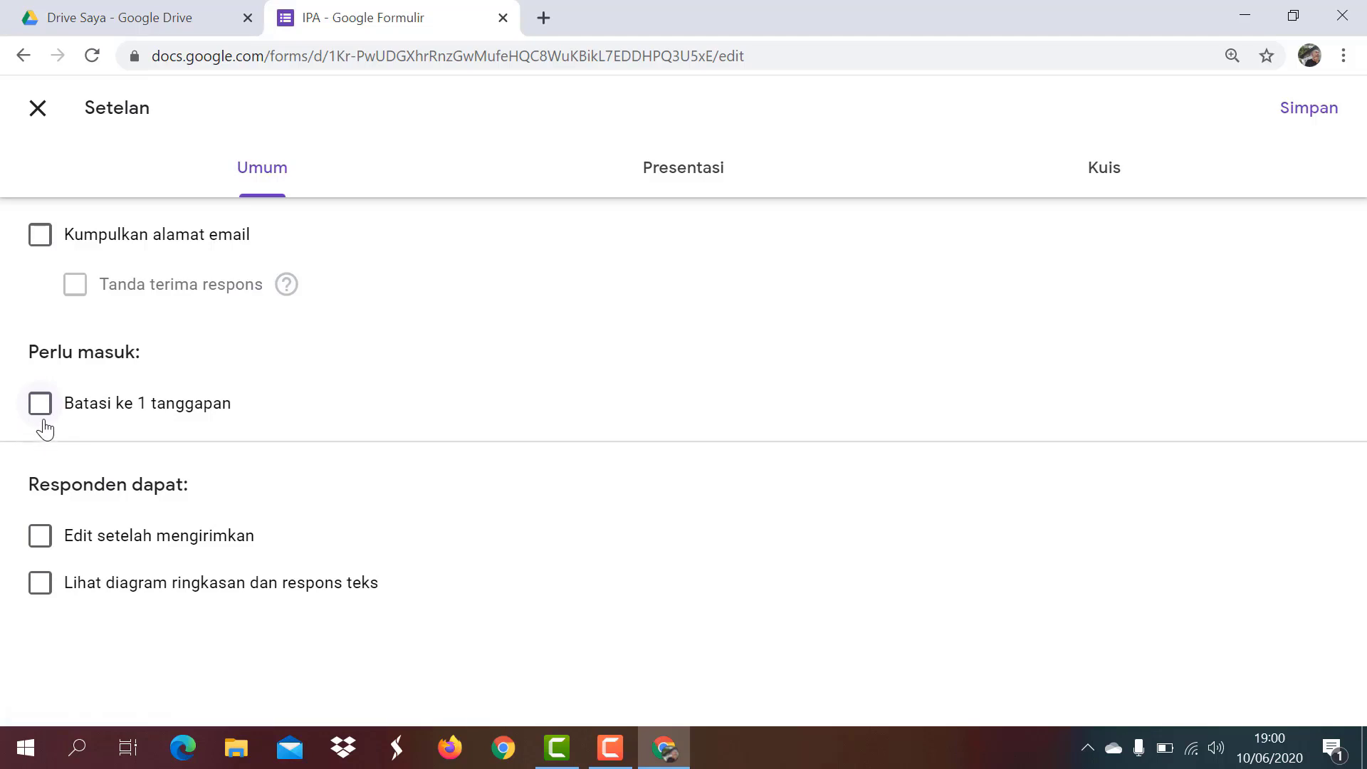
left_click(42, 412)
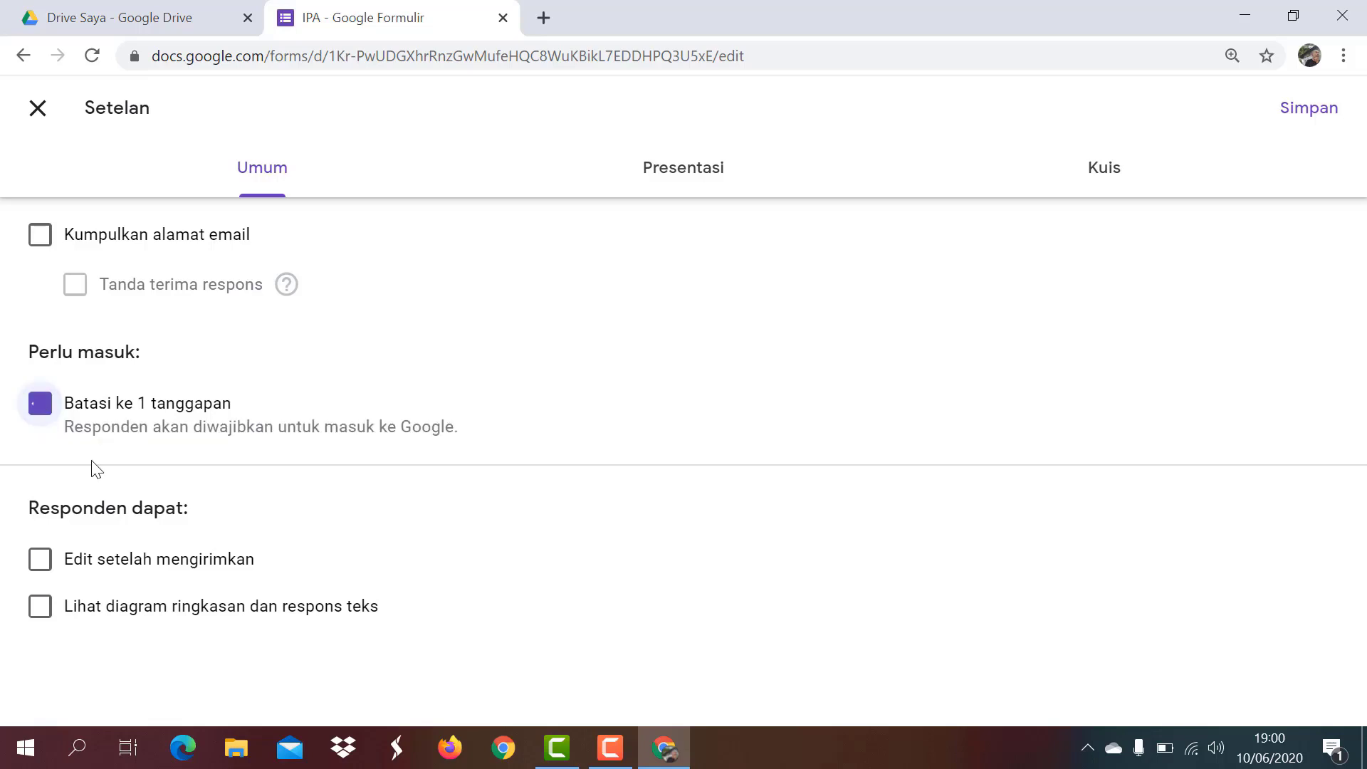
left_click(682, 170)
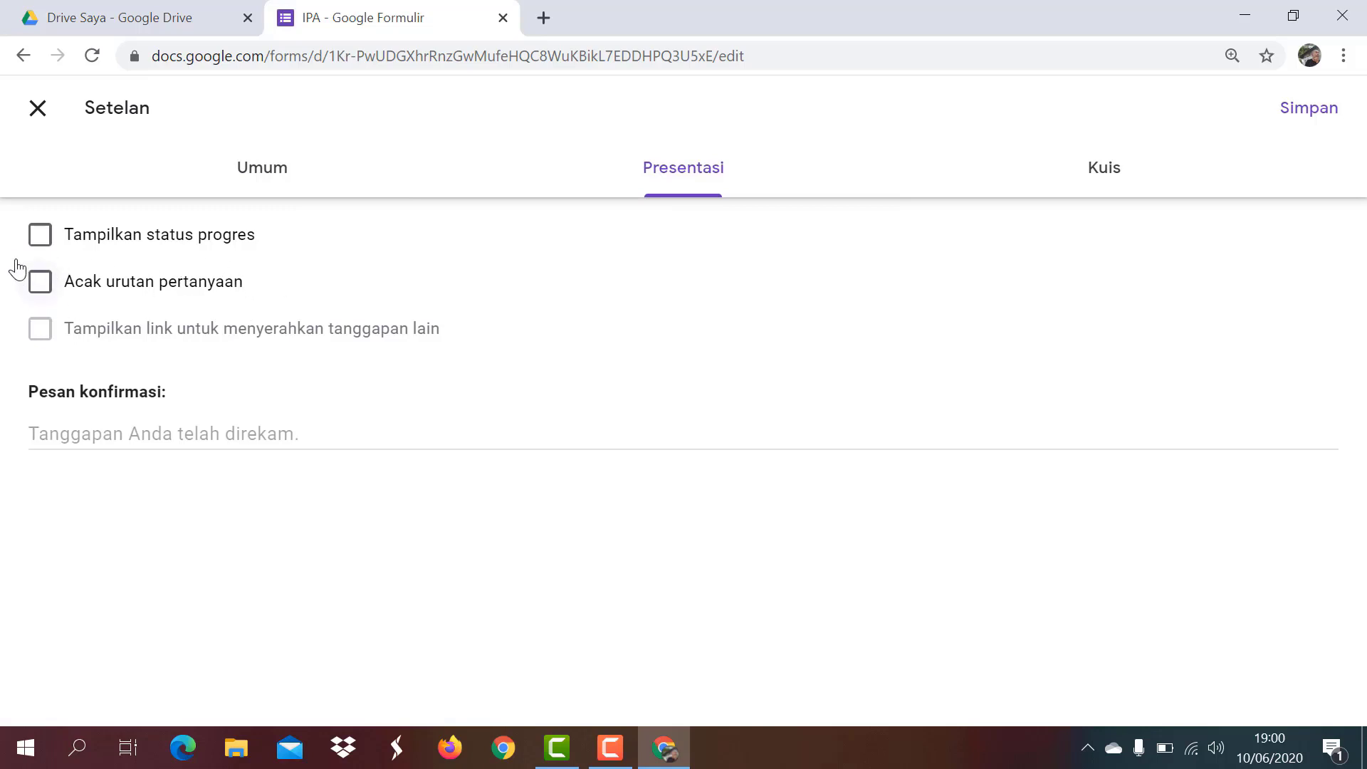
left_click(40, 288)
Make the form a quiz and set grades to be released after manual review.
left_click(1113, 182)
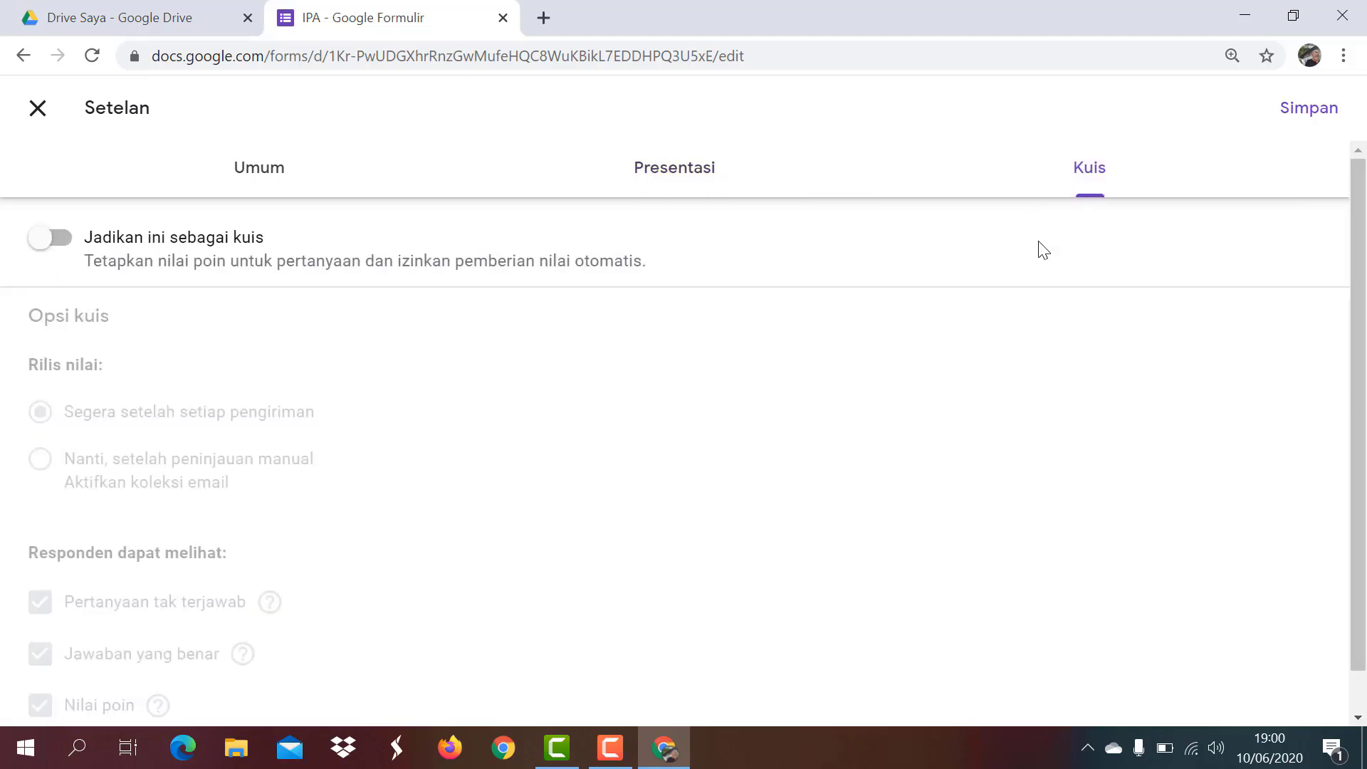
left_click(68, 244)
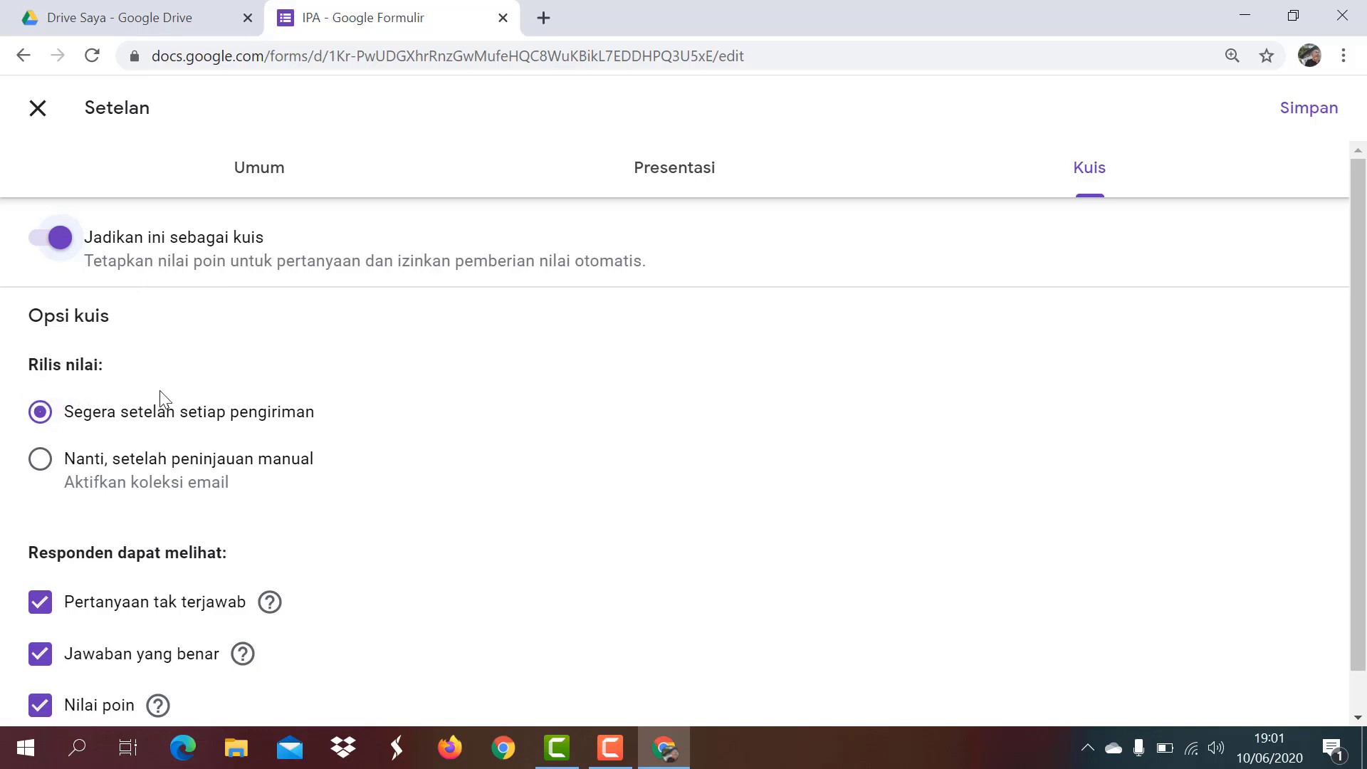
left_click(38, 461)
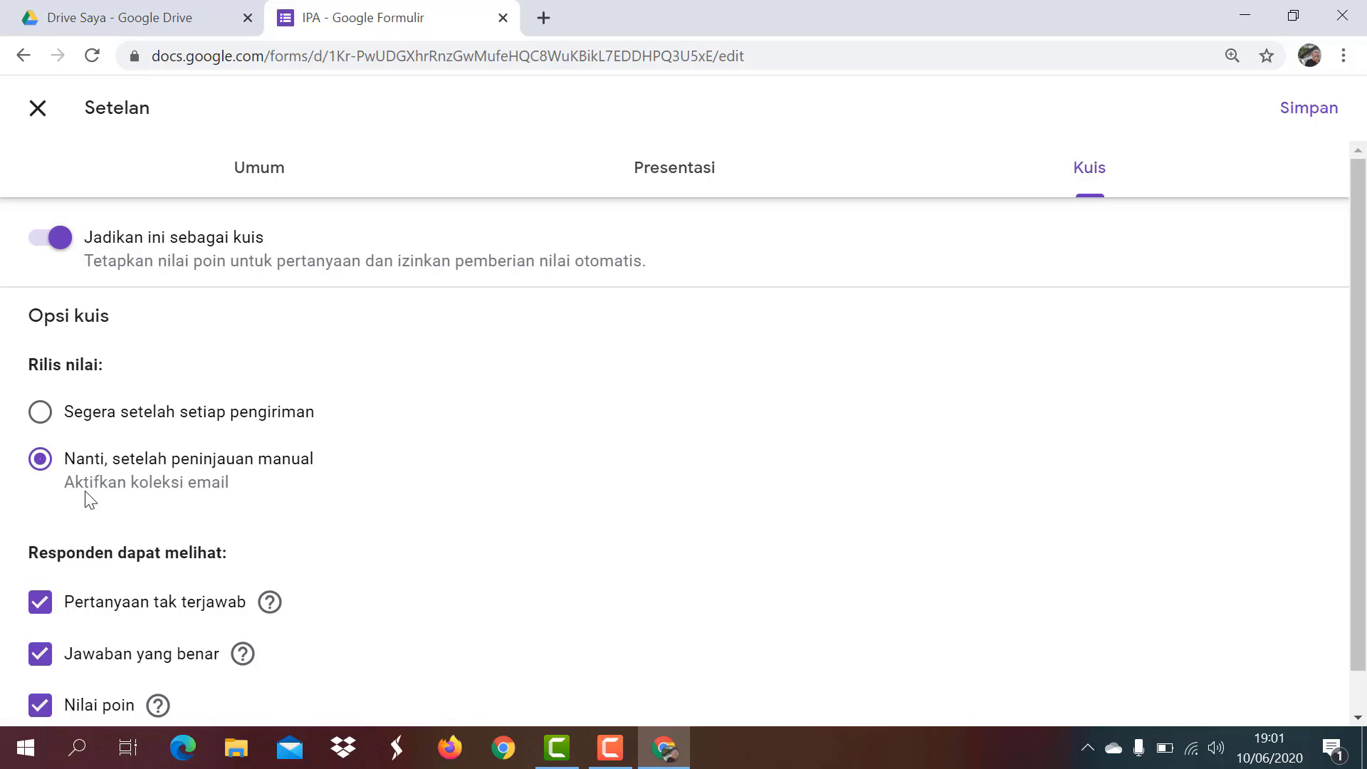
Prevent respondents from seeing missed questions, correct answers and point values.
scroll(78, 555, "down", 1)
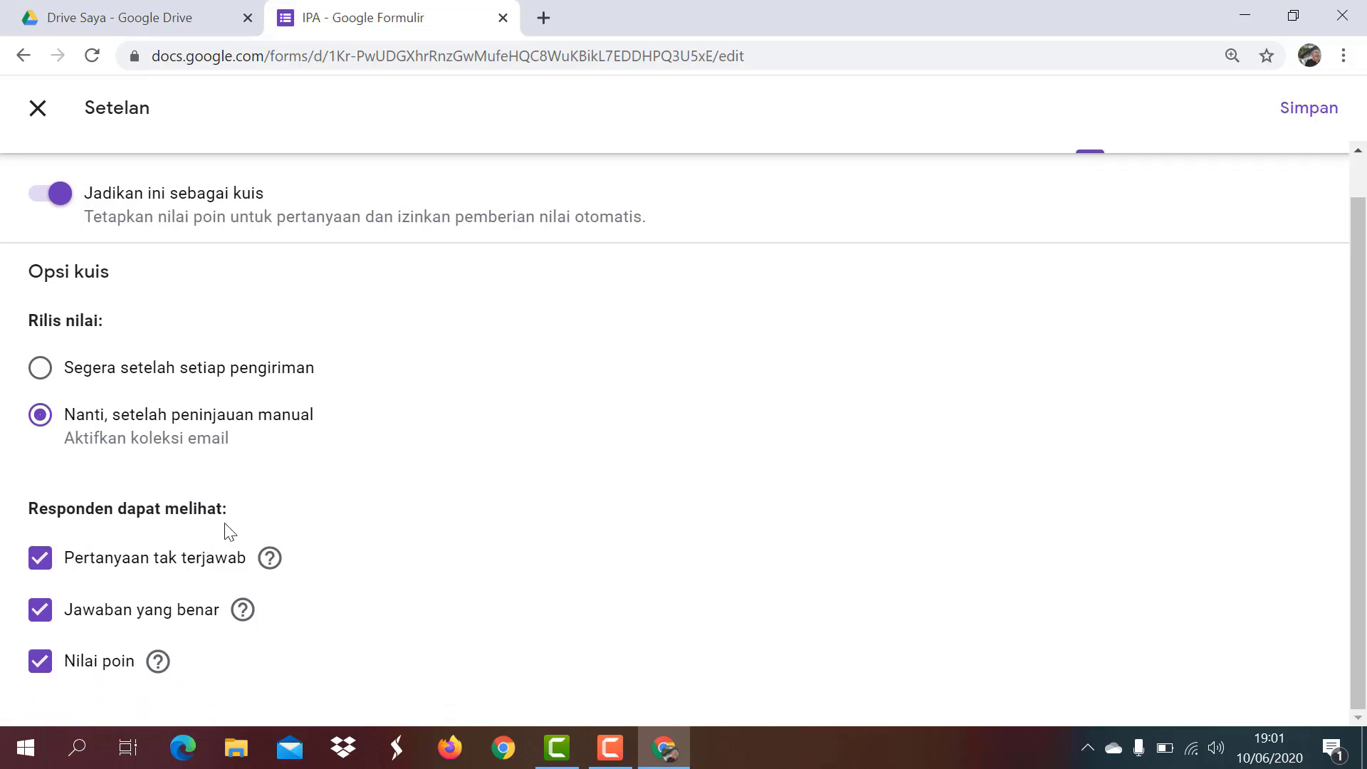
left_click(42, 561)
left_click(46, 617)
left_click(46, 666)
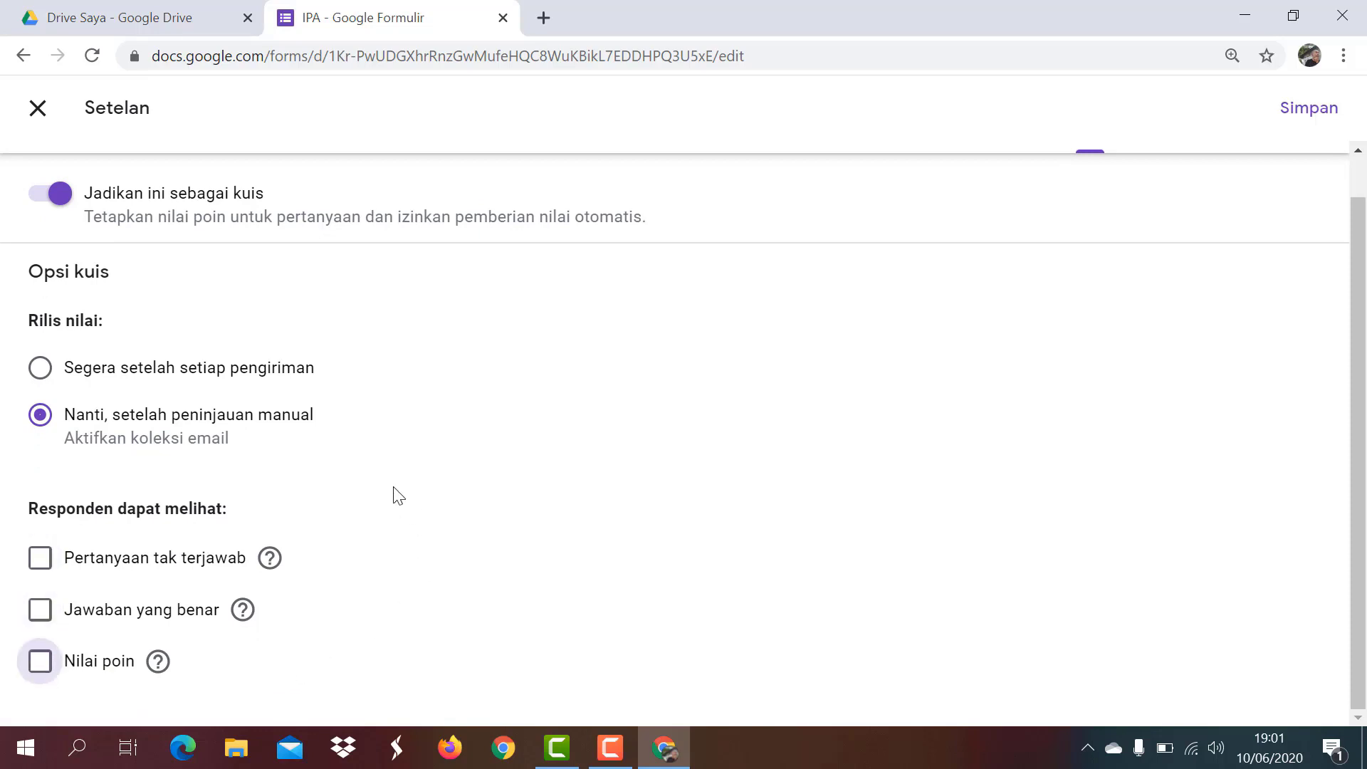
scroll(420, 509, "up", 1)
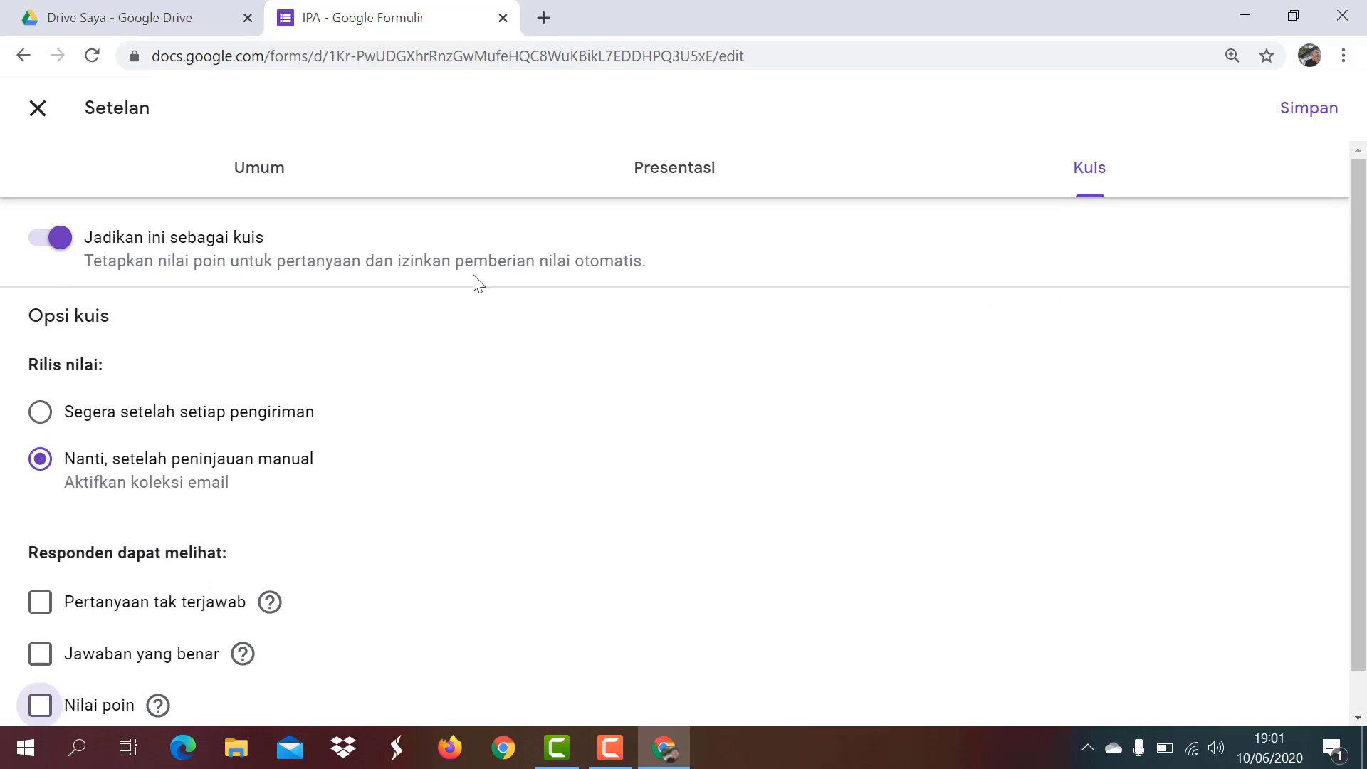
Turn off the collection of email addresses in the general settings and save the form settings.
left_click(276, 178)
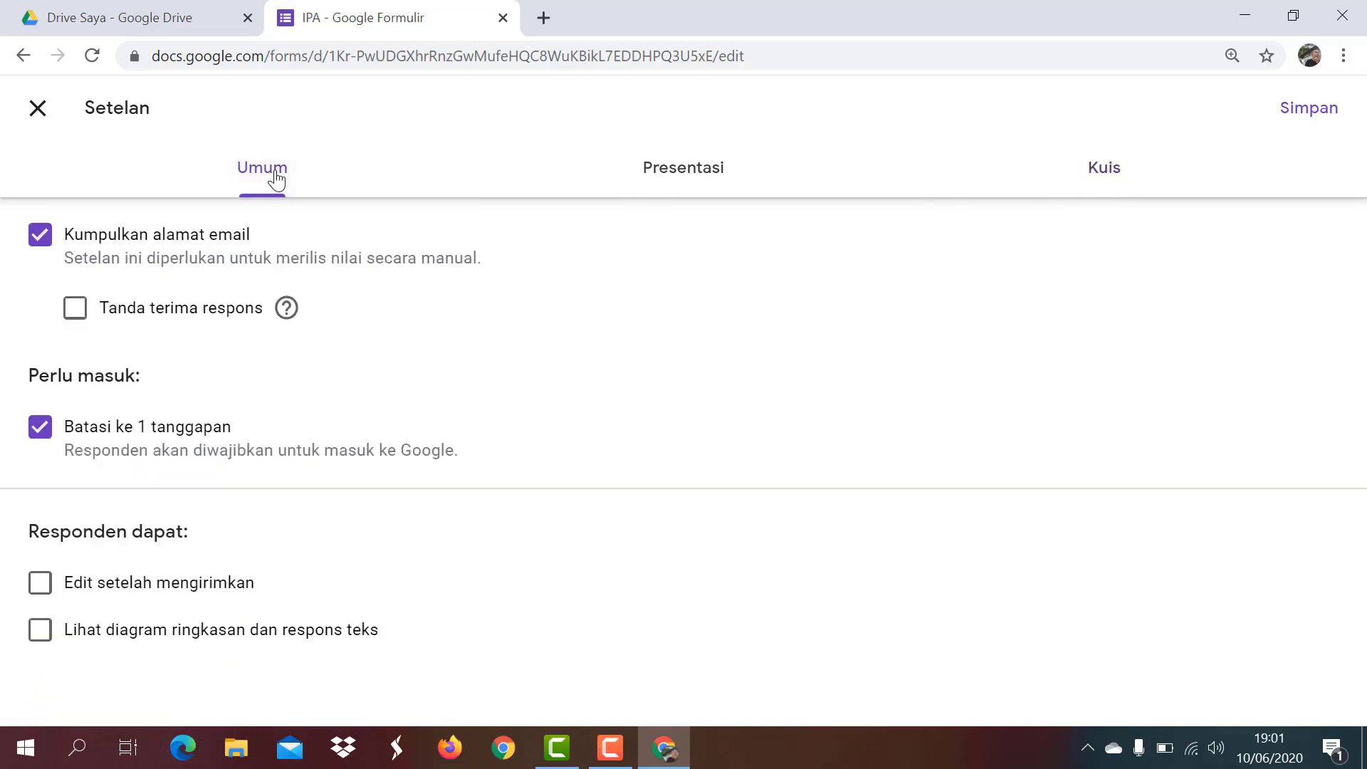
left_click(44, 242)
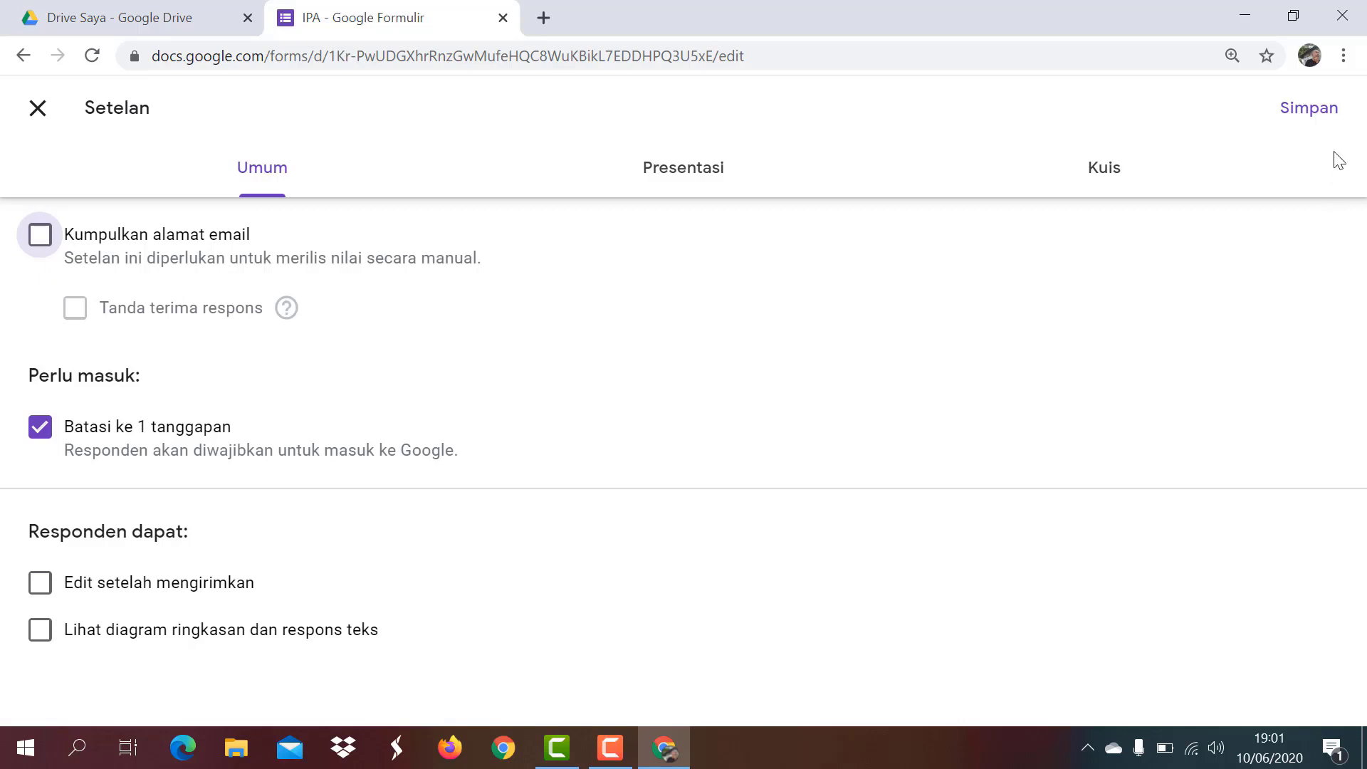
left_click(1325, 120)
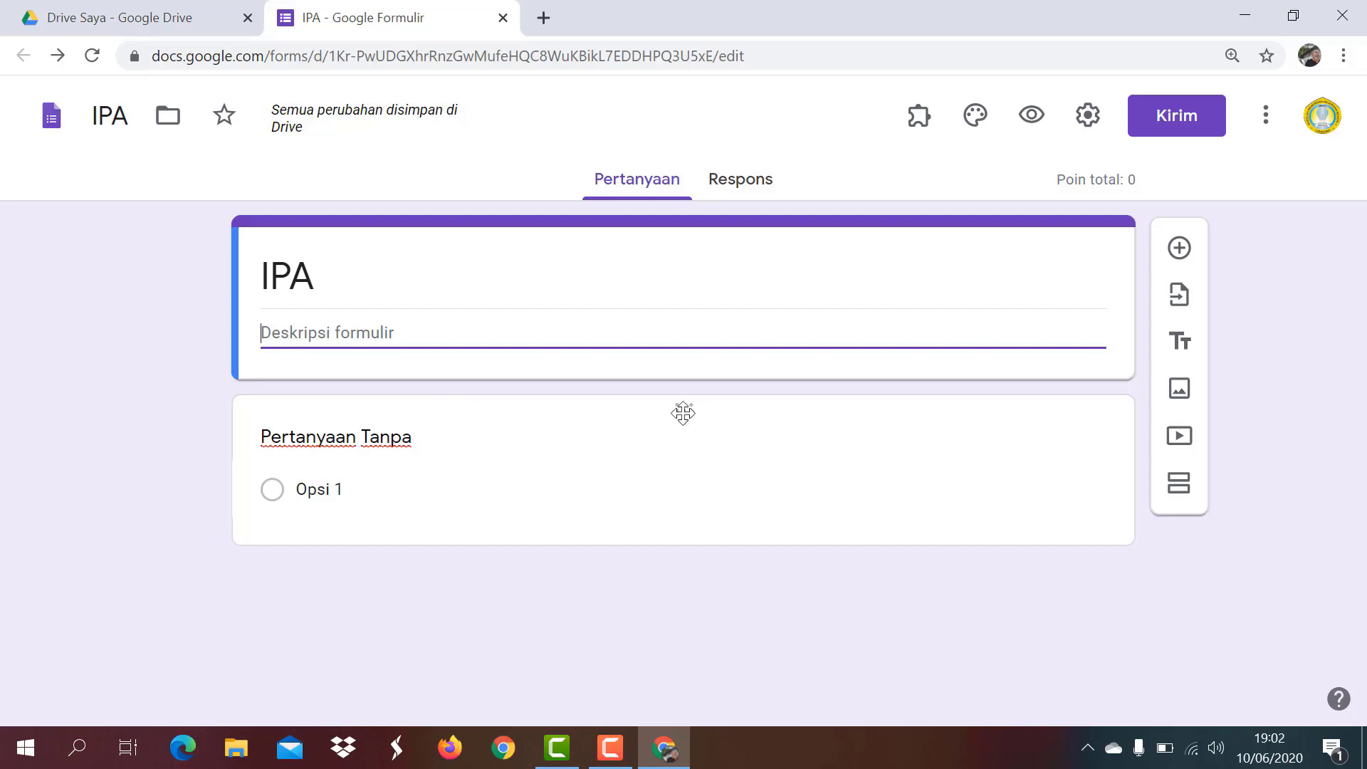
Set the untitled multiple-choice question's value to 1 point in its answer key.
left_click(696, 440)
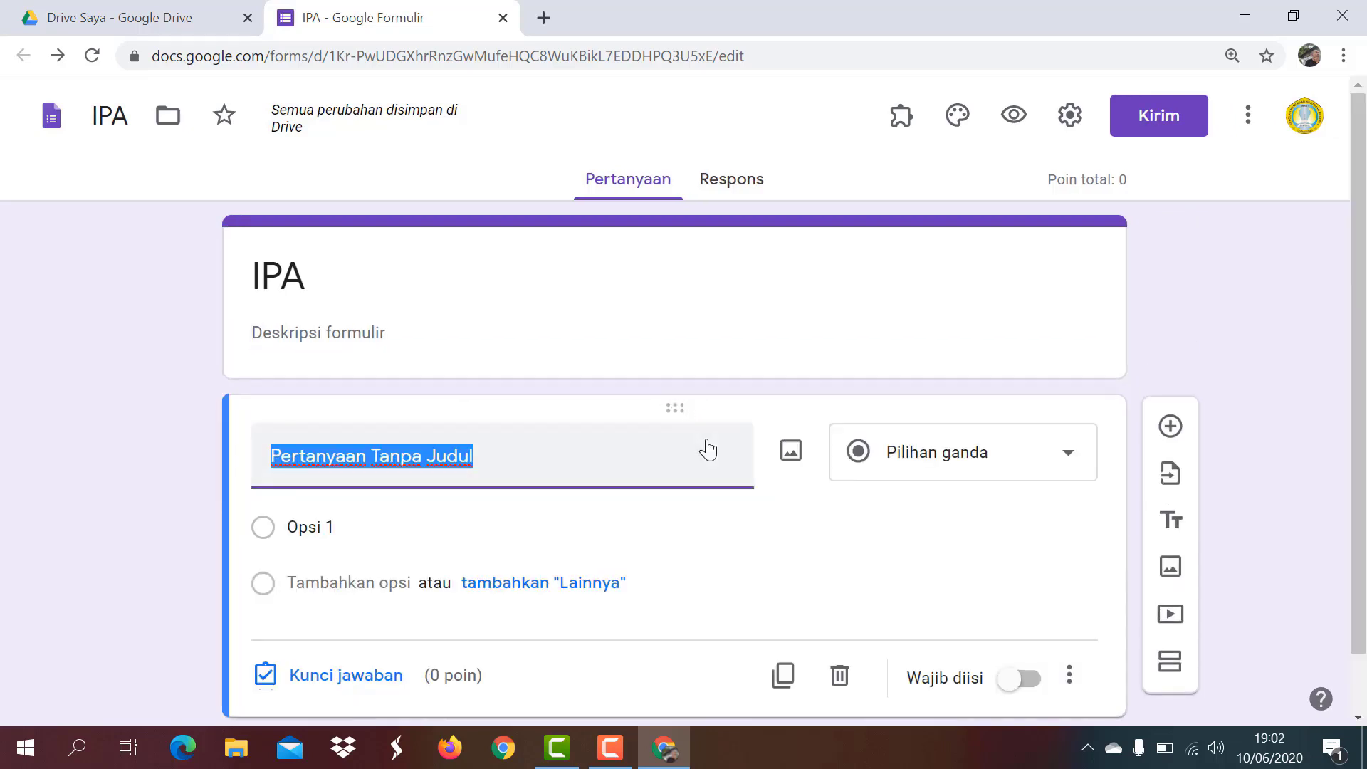
scroll(641, 525, "down", 1)
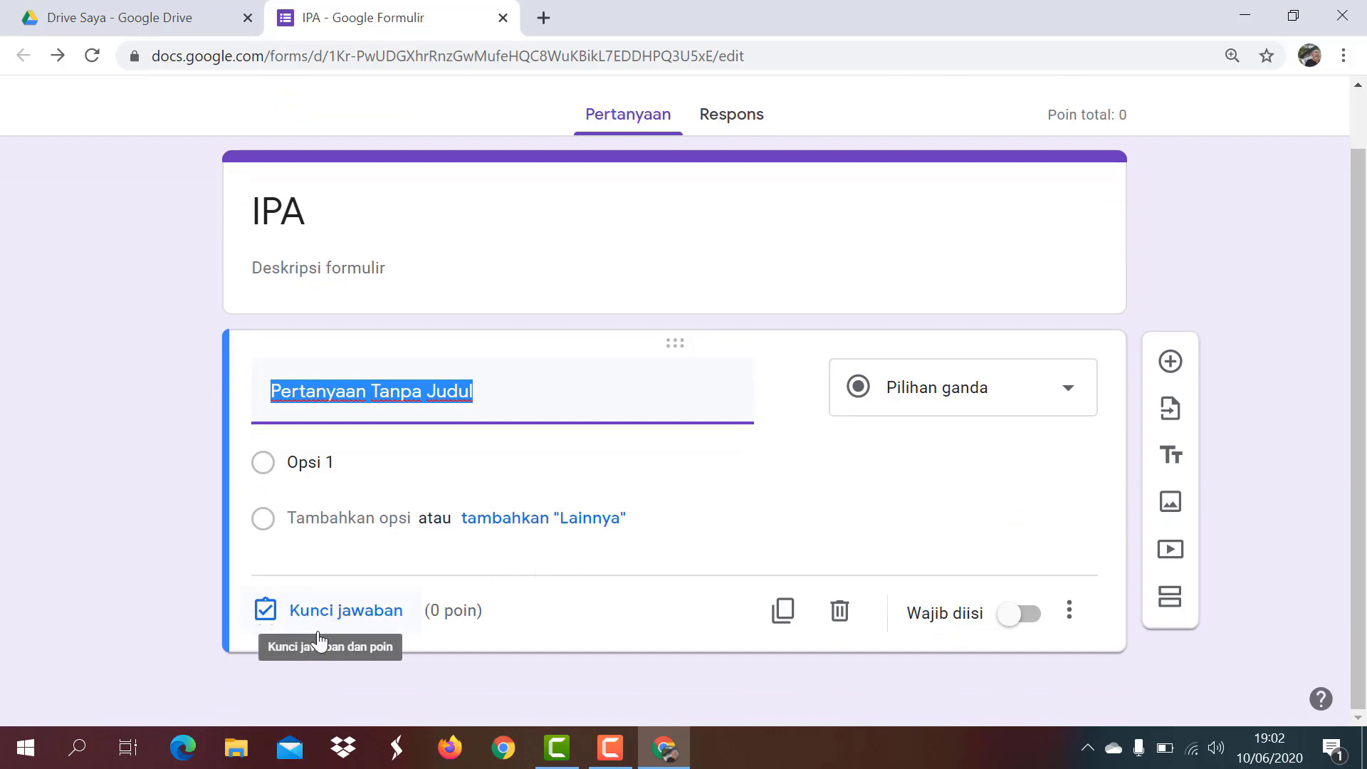
left_click(341, 622)
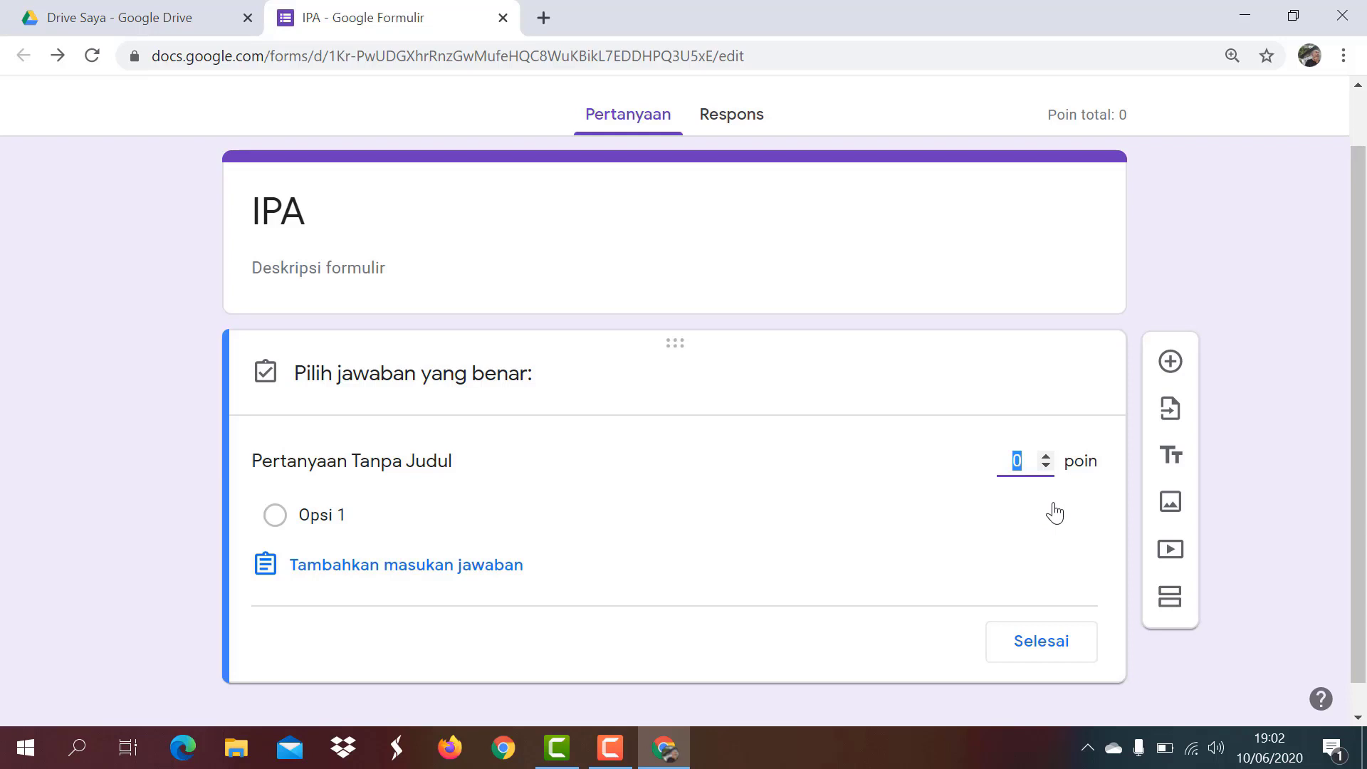
left_click(1045, 455)
left_click(1044, 652)
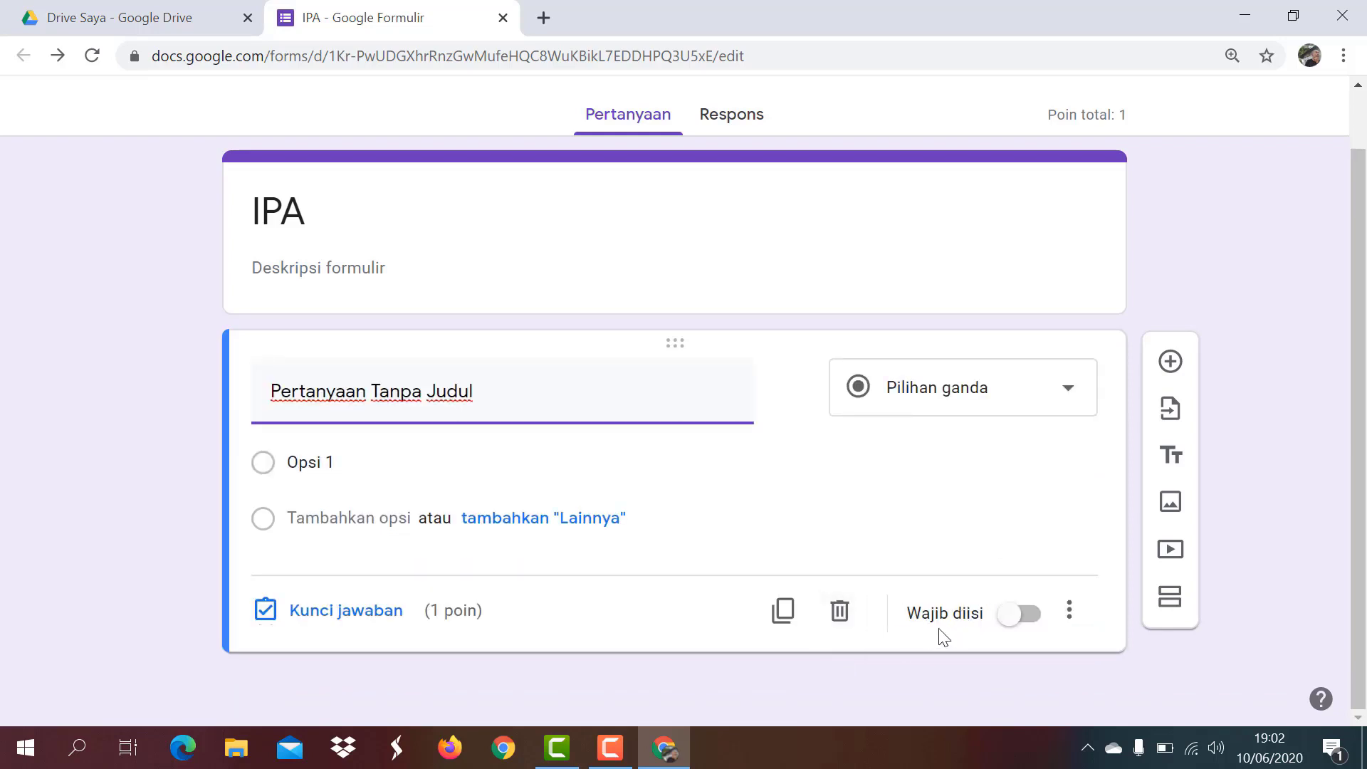
Make the multiple-choice question required and duplicate it until the form has five questions.
left_click(1025, 616)
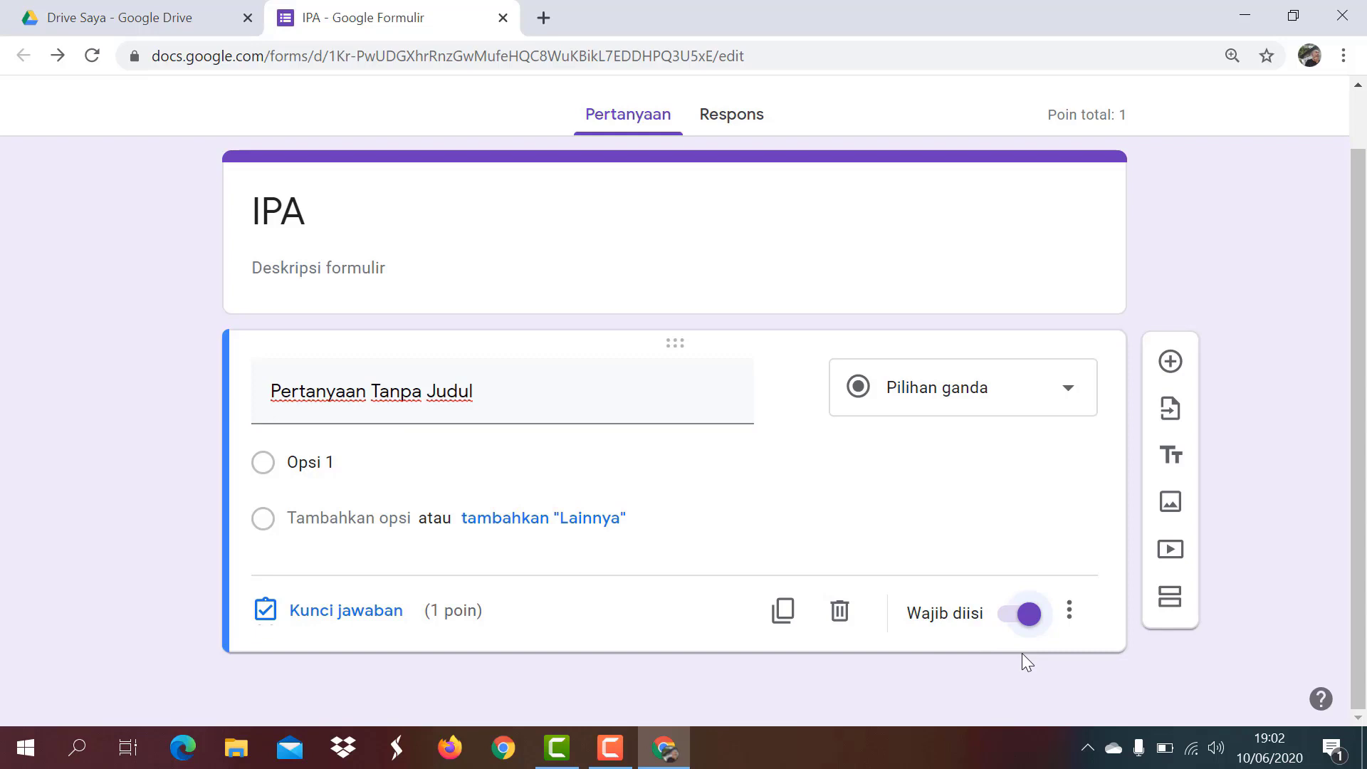
left_click(1070, 613)
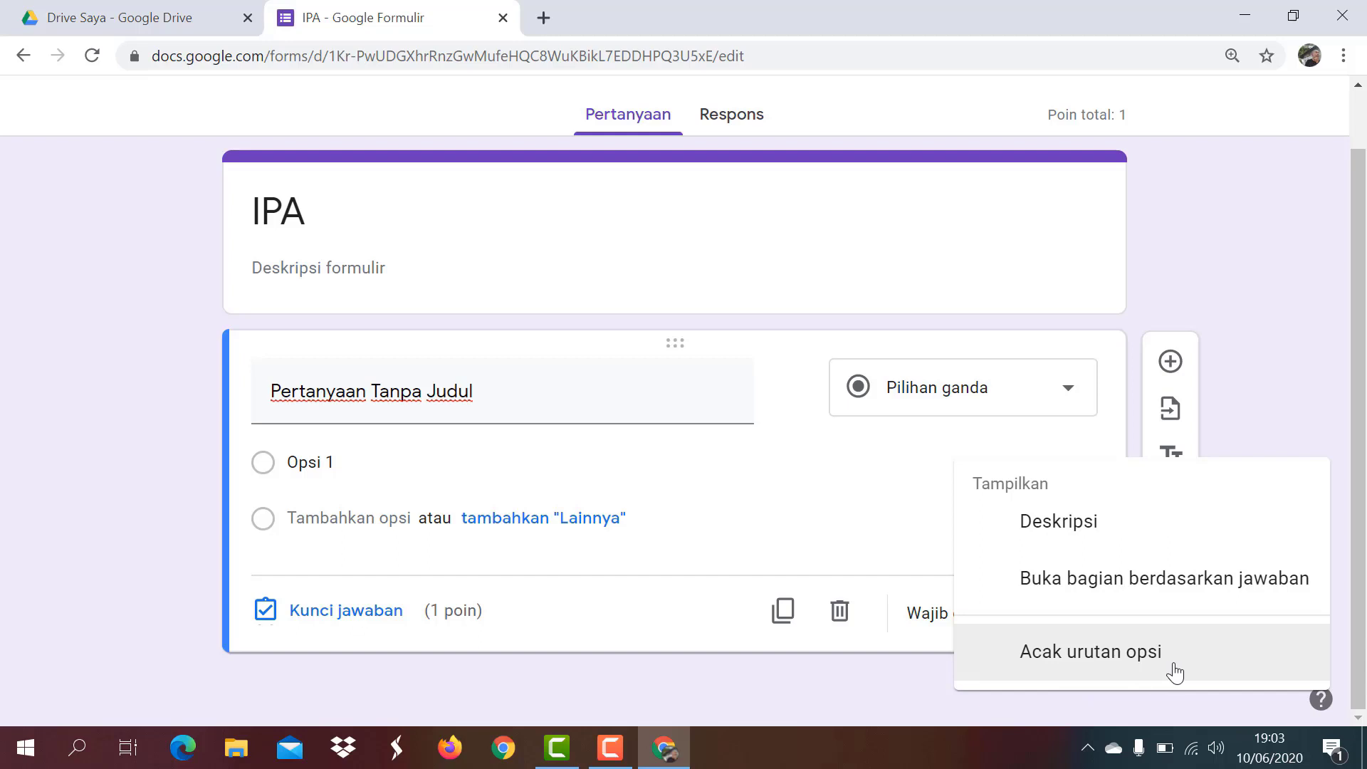
left_click(992, 664)
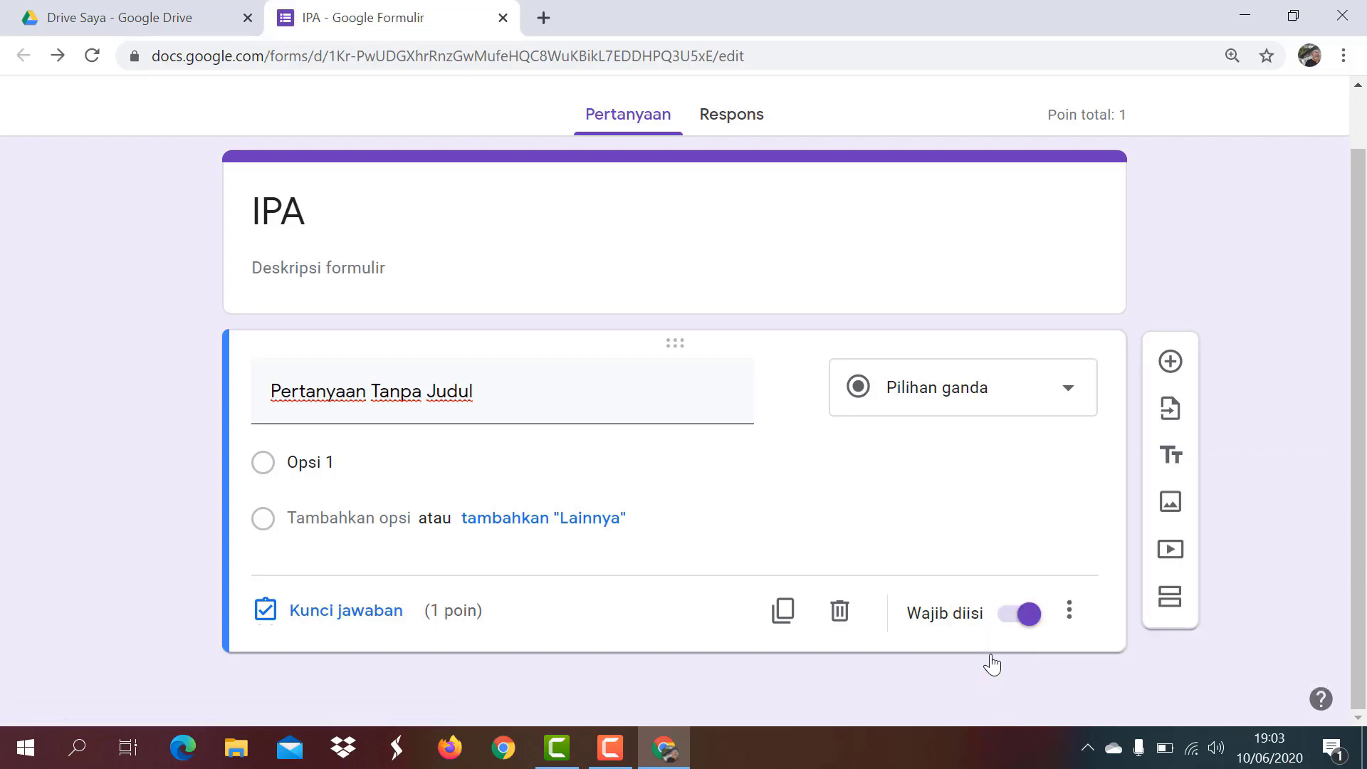
left_click(781, 614)
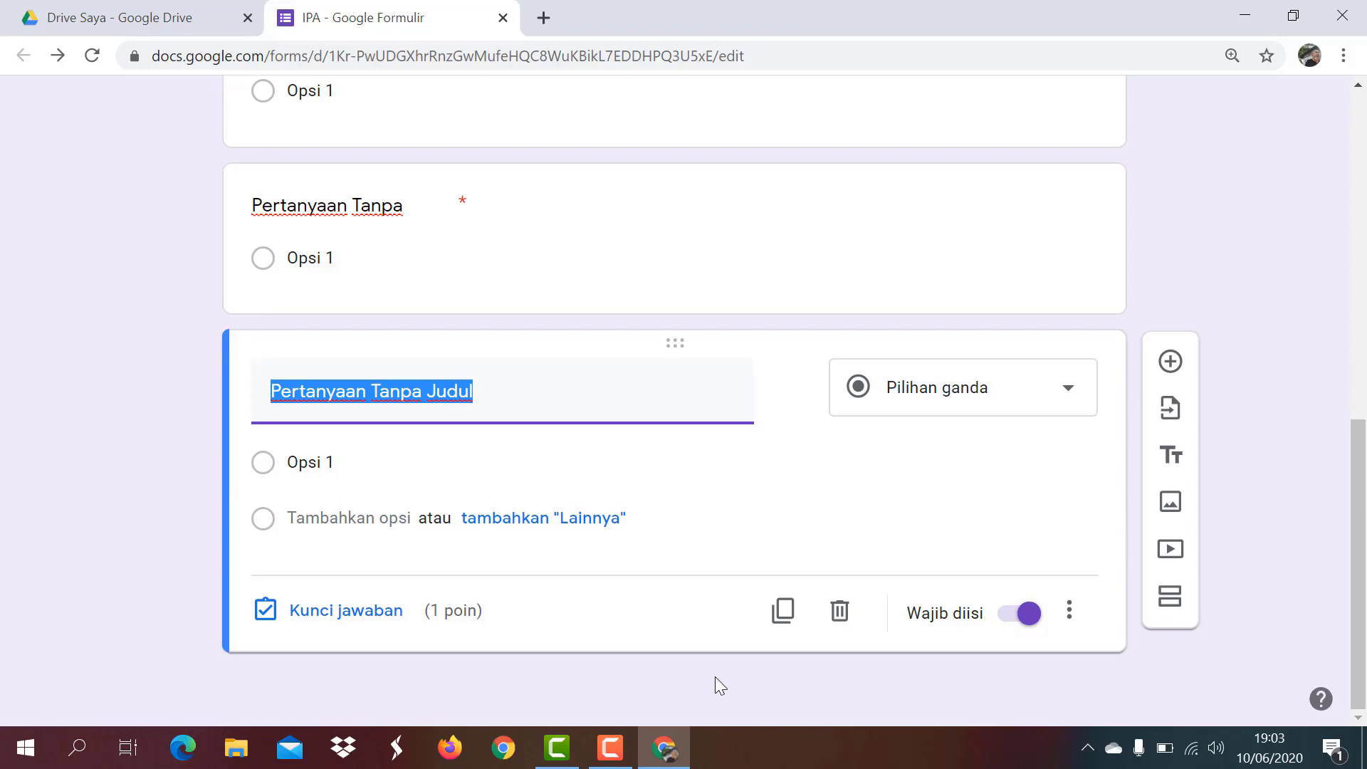
scroll(724, 664, "up", 15)
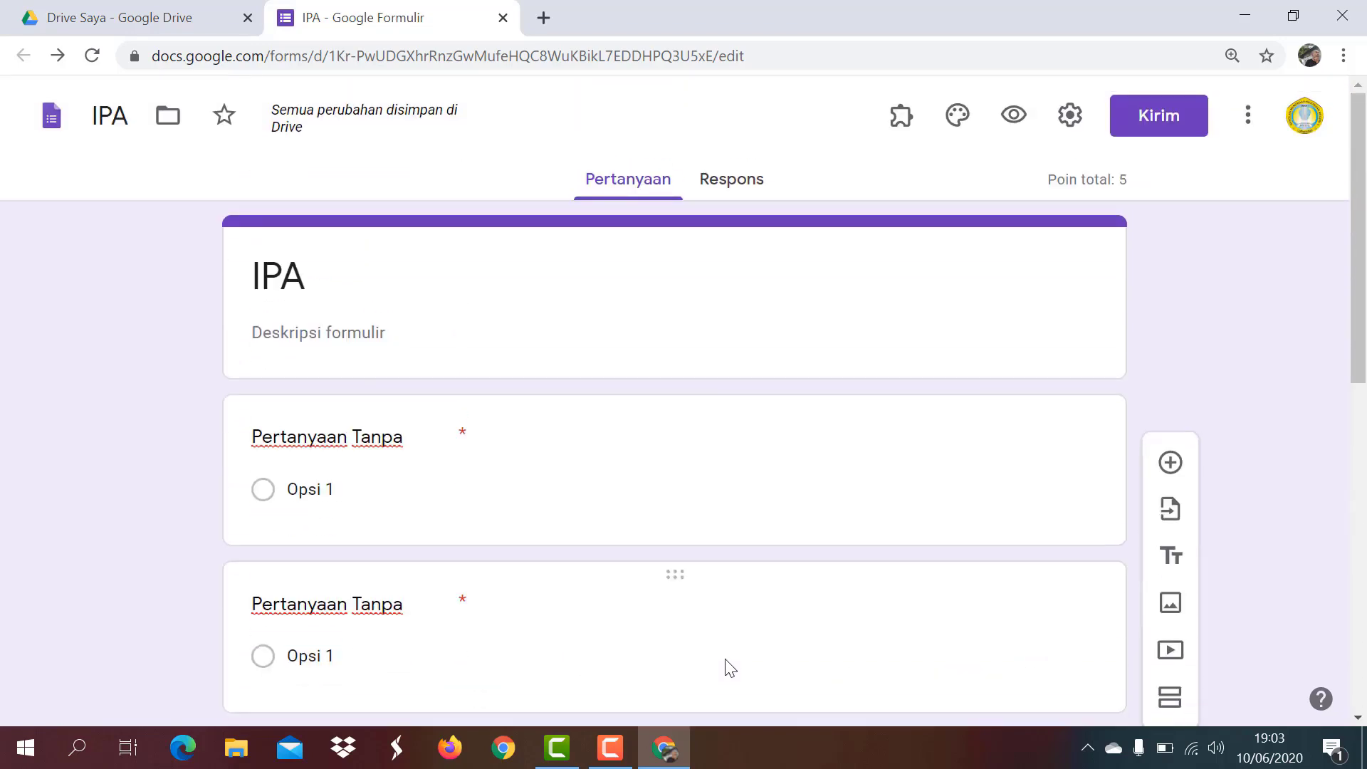
Close the form, refresh the Google Drive file list and give anyone with the link editor access to the IPA form.
left_click(503, 17)
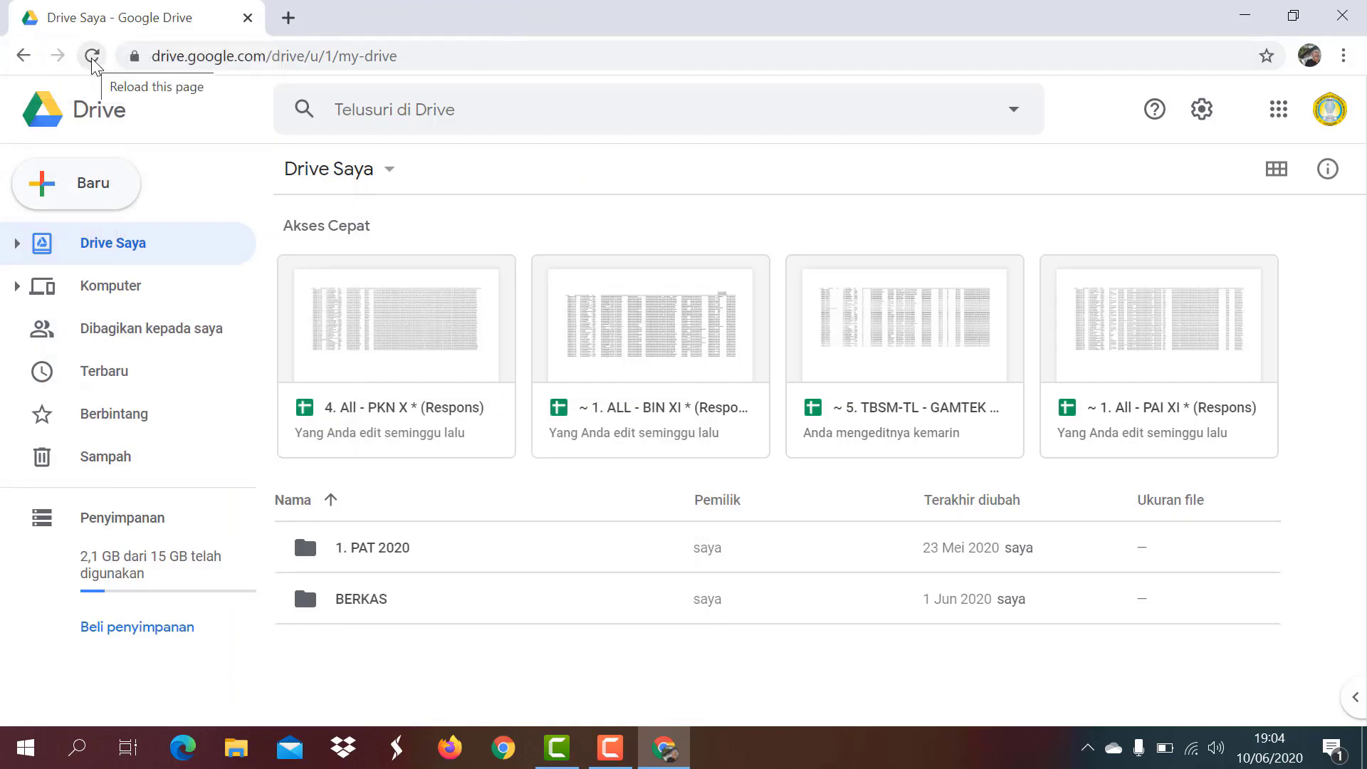
left_click(93, 57)
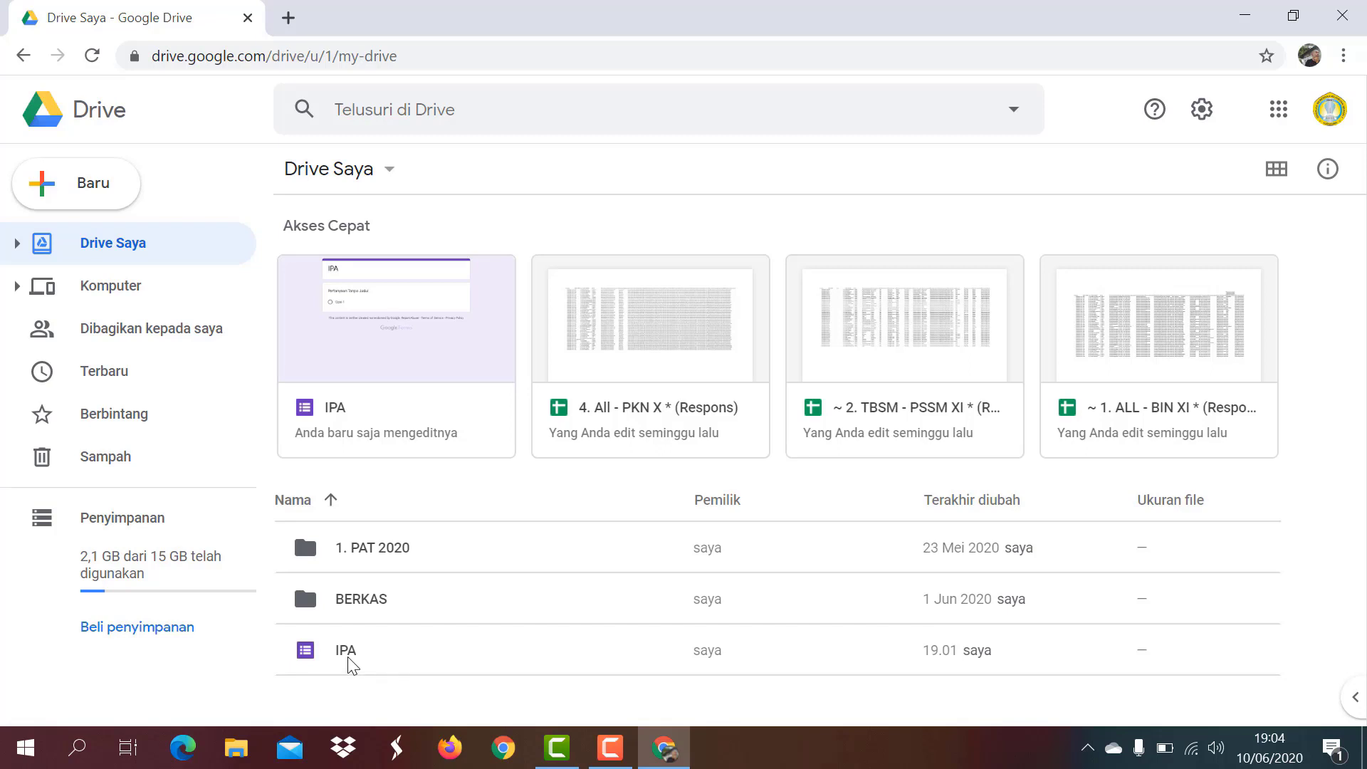
right_click(349, 664)
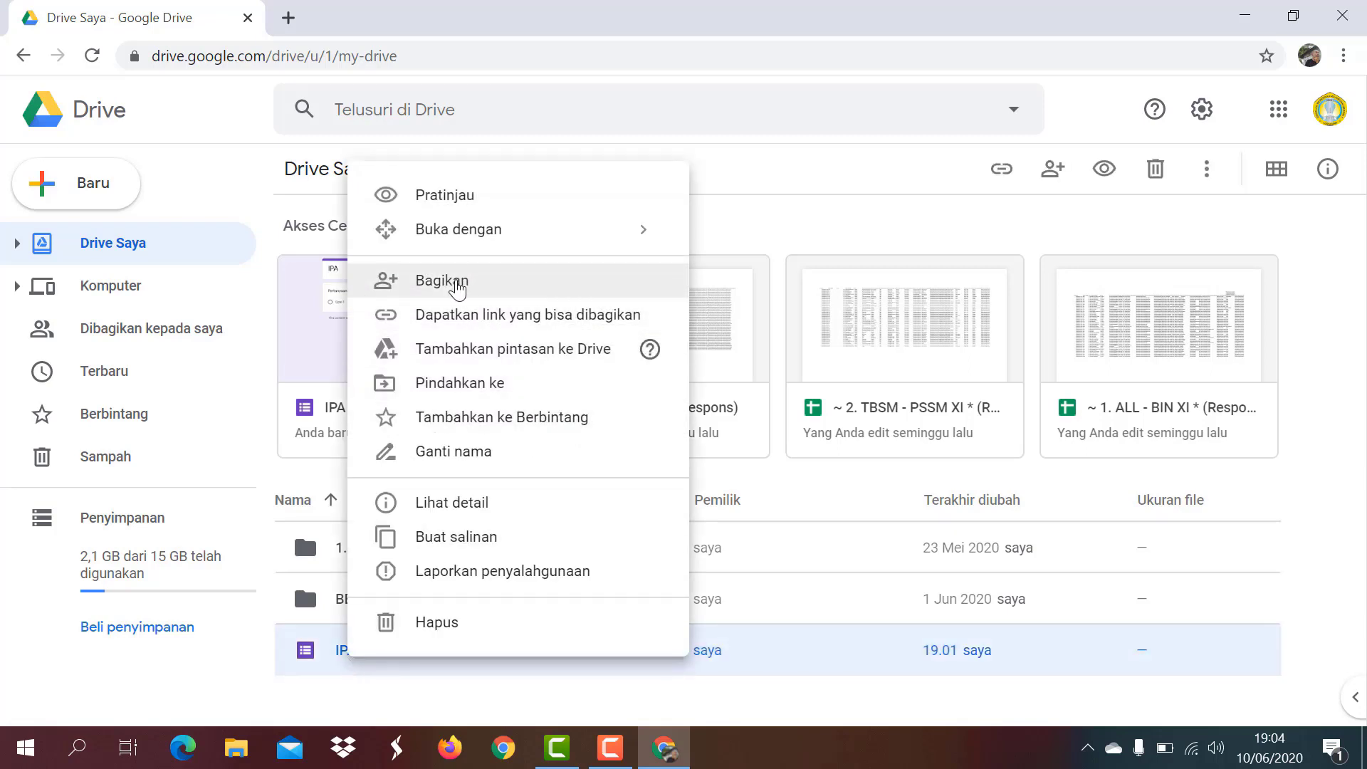
left_click(457, 285)
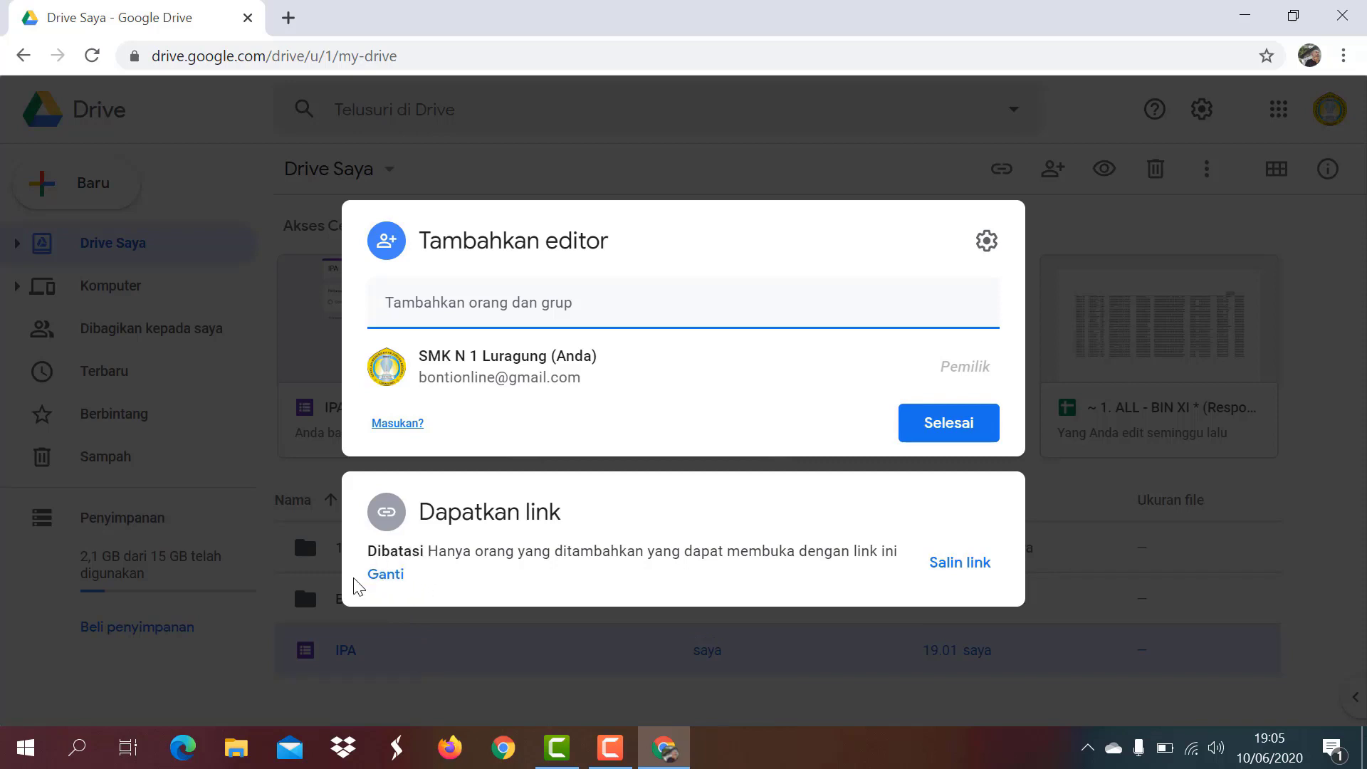
left_click(386, 576)
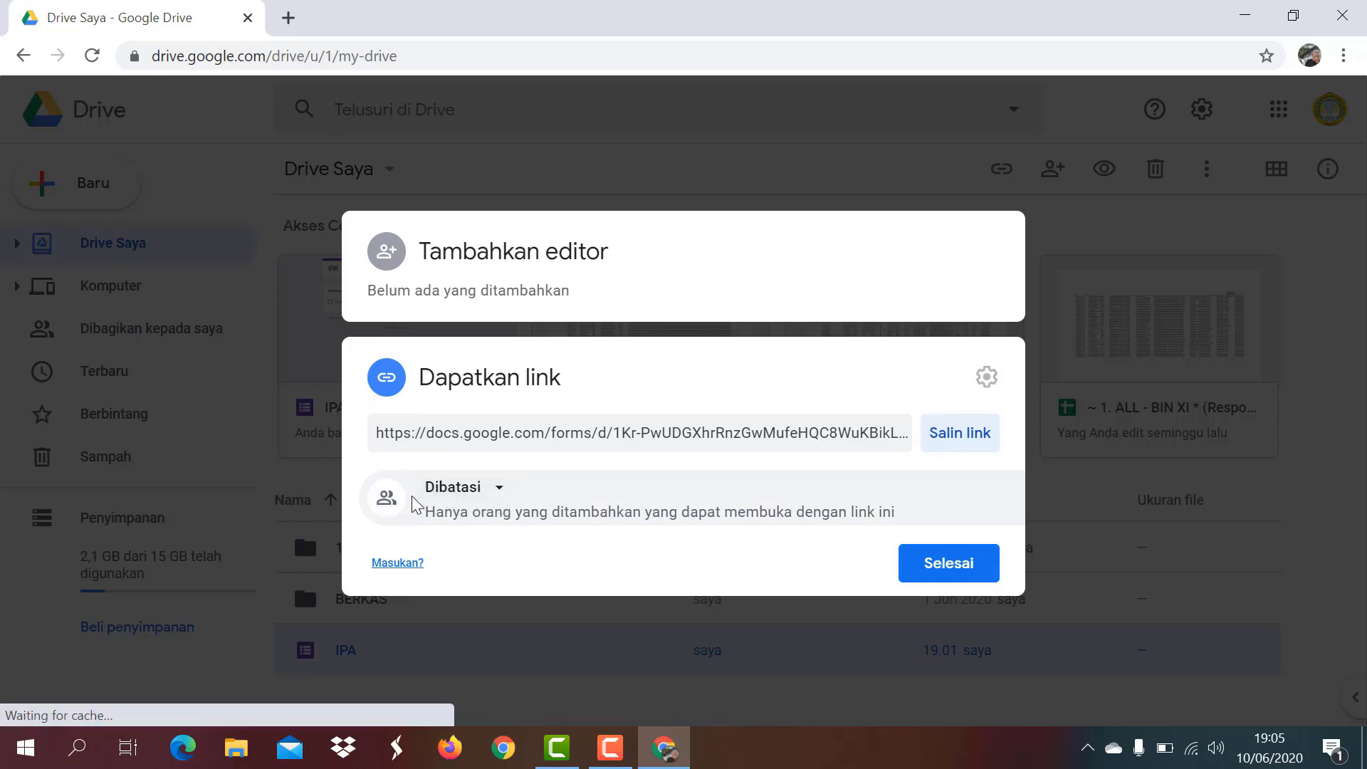
left_click(499, 490)
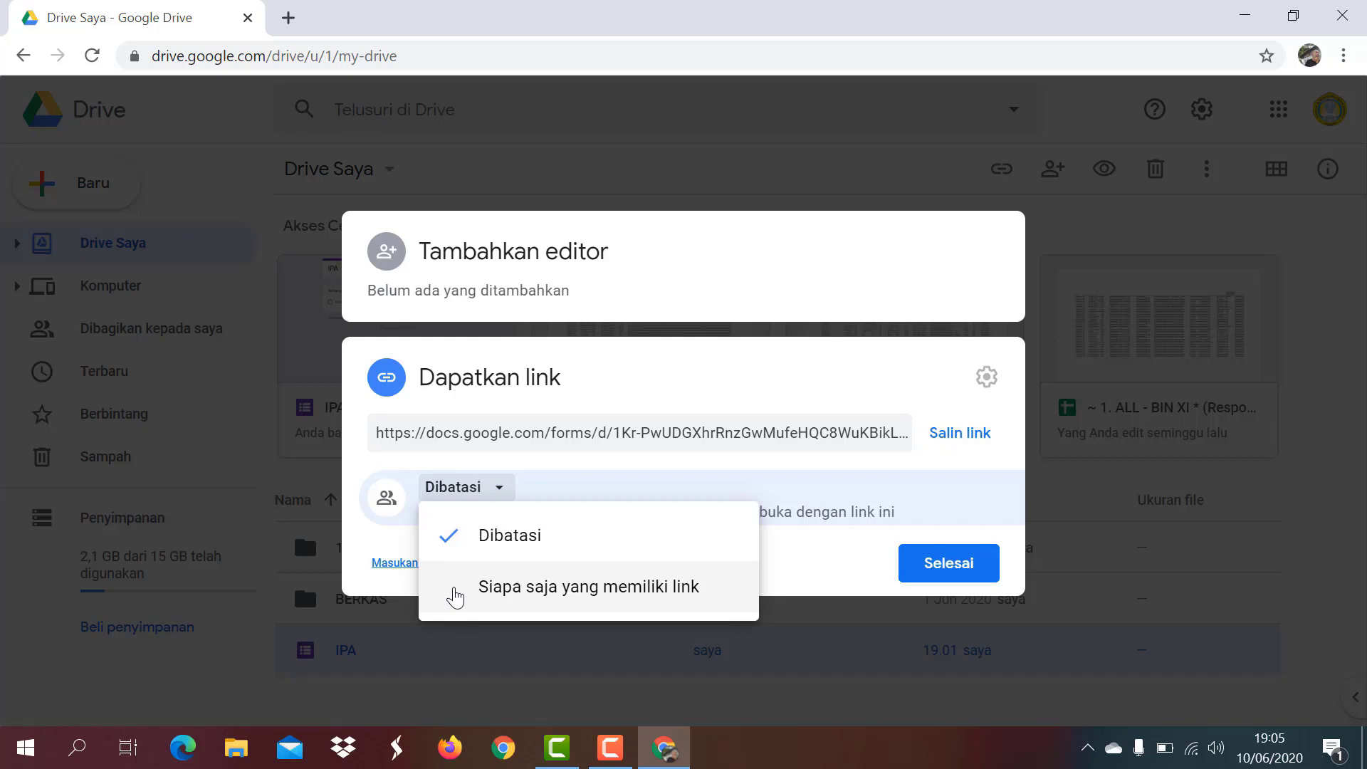
left_click(455, 594)
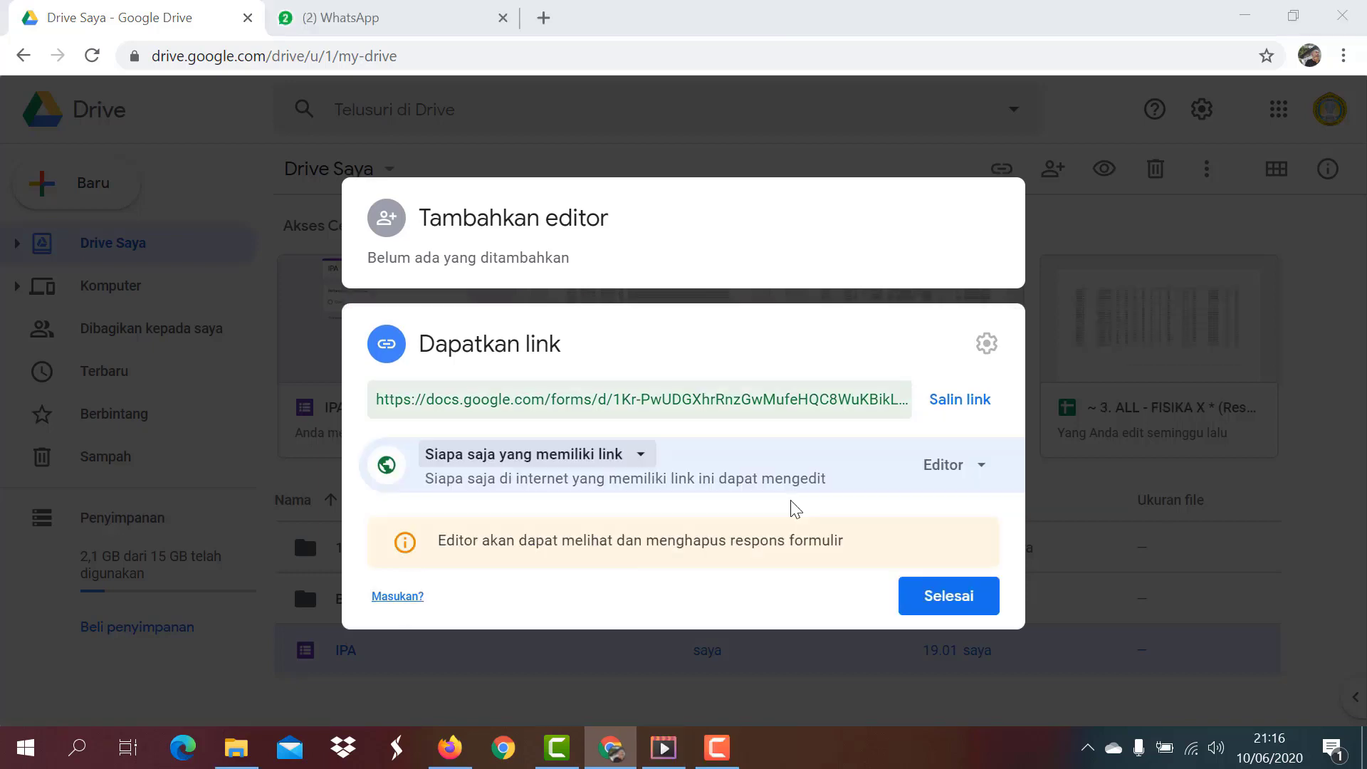
left_click(933, 596)
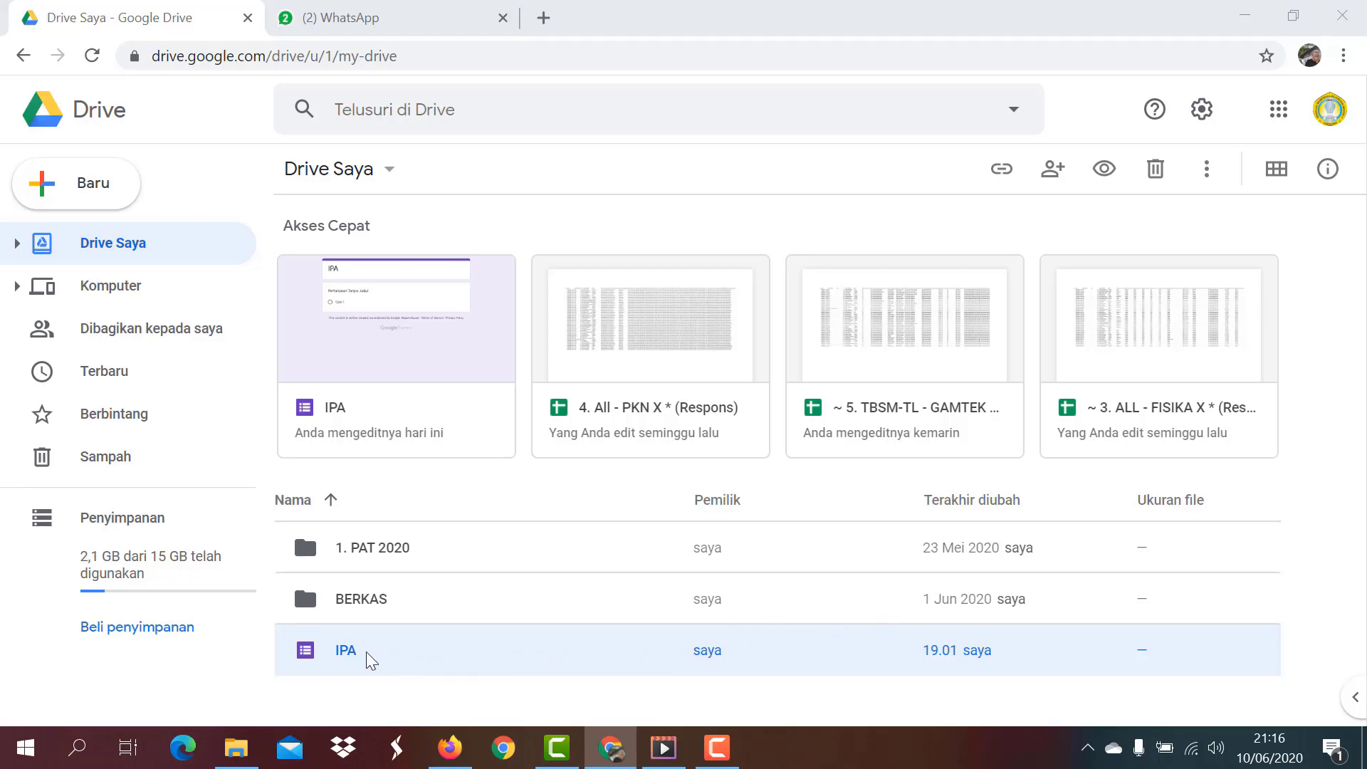
Copy the IPA form's sharing link from its sharing settings in Drive.
right_click(364, 658)
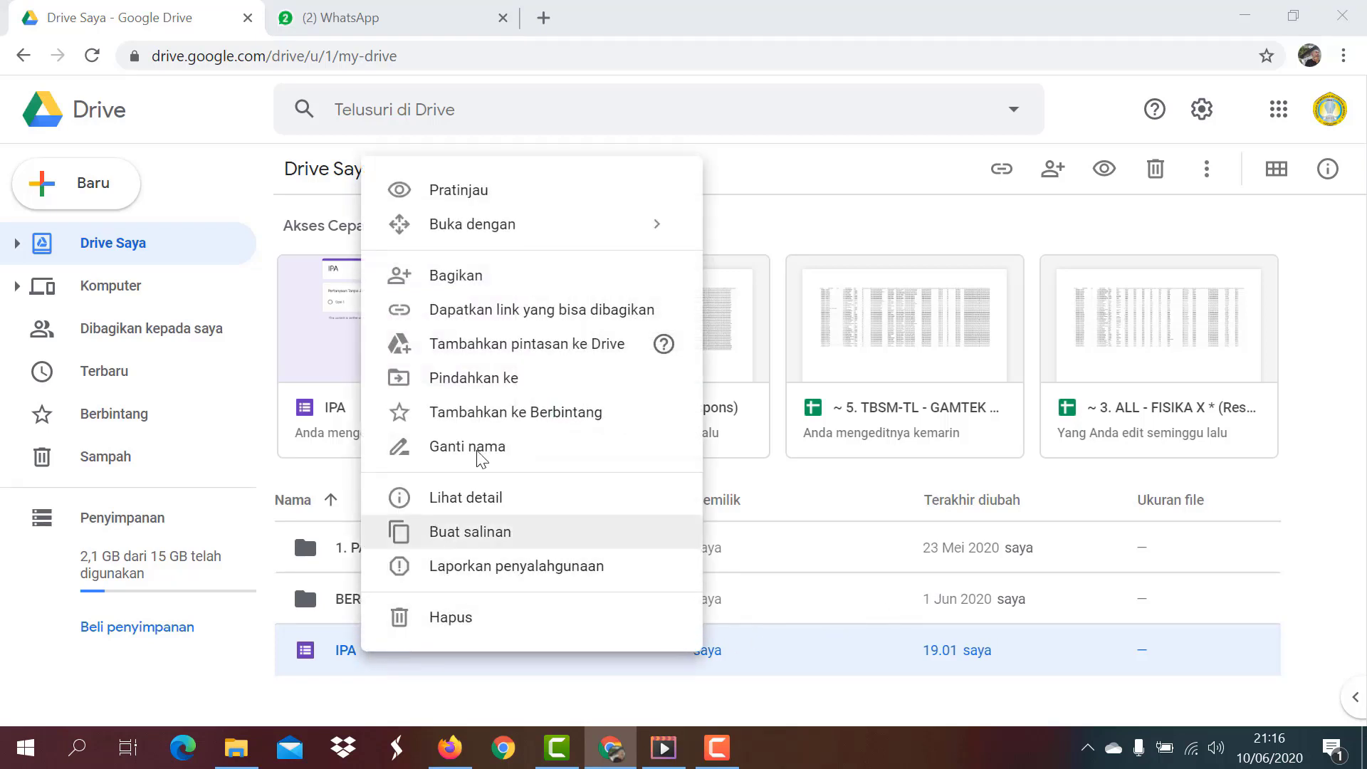
left_click(499, 285)
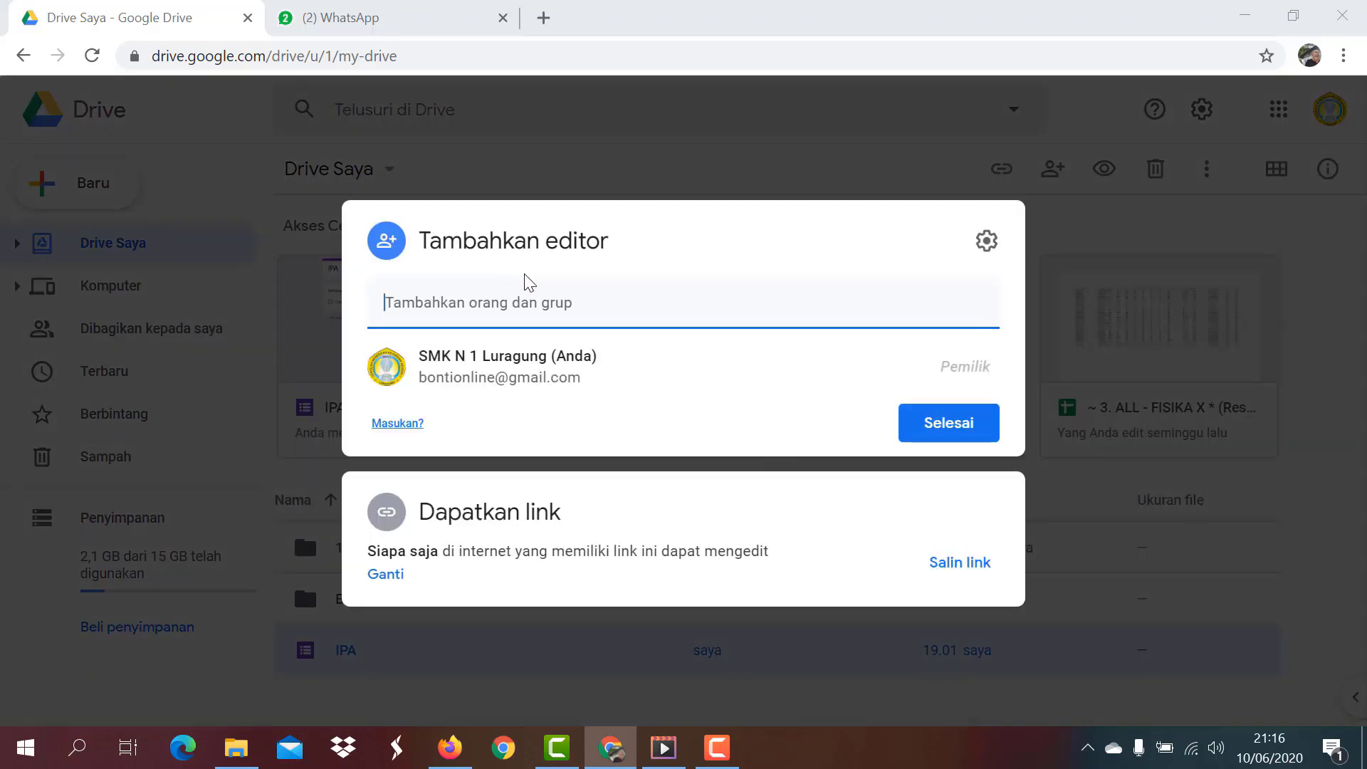
left_click(965, 568)
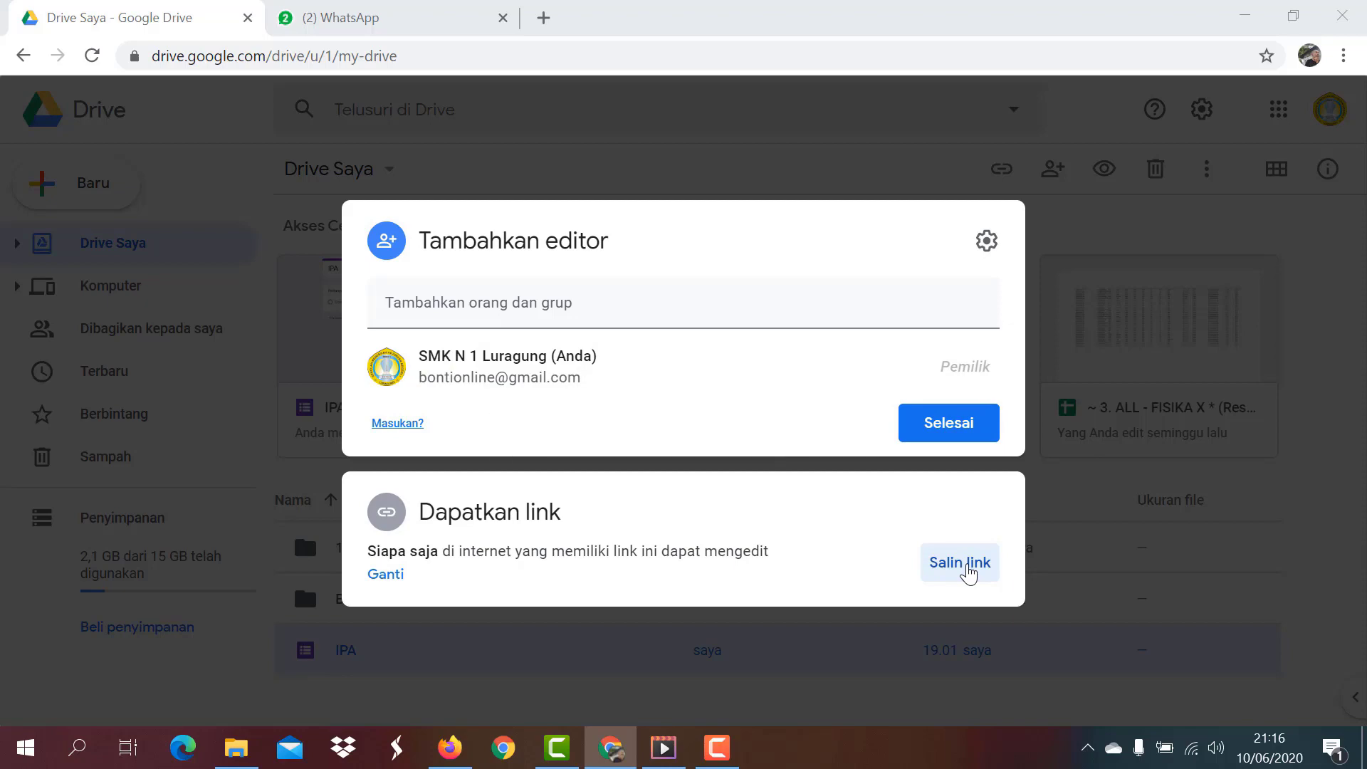
left_click(947, 431)
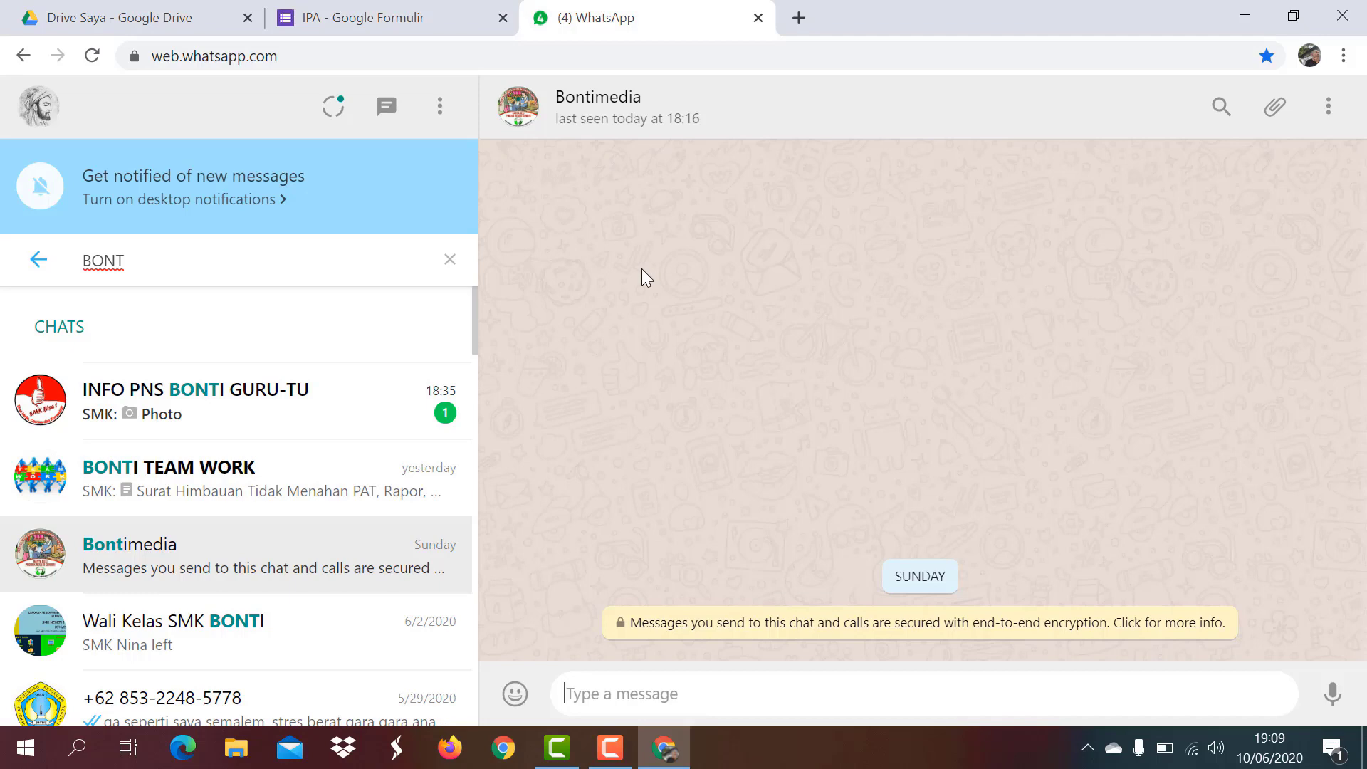
type("https://forms.gle/epfGrW9NV5s4ymMy5")
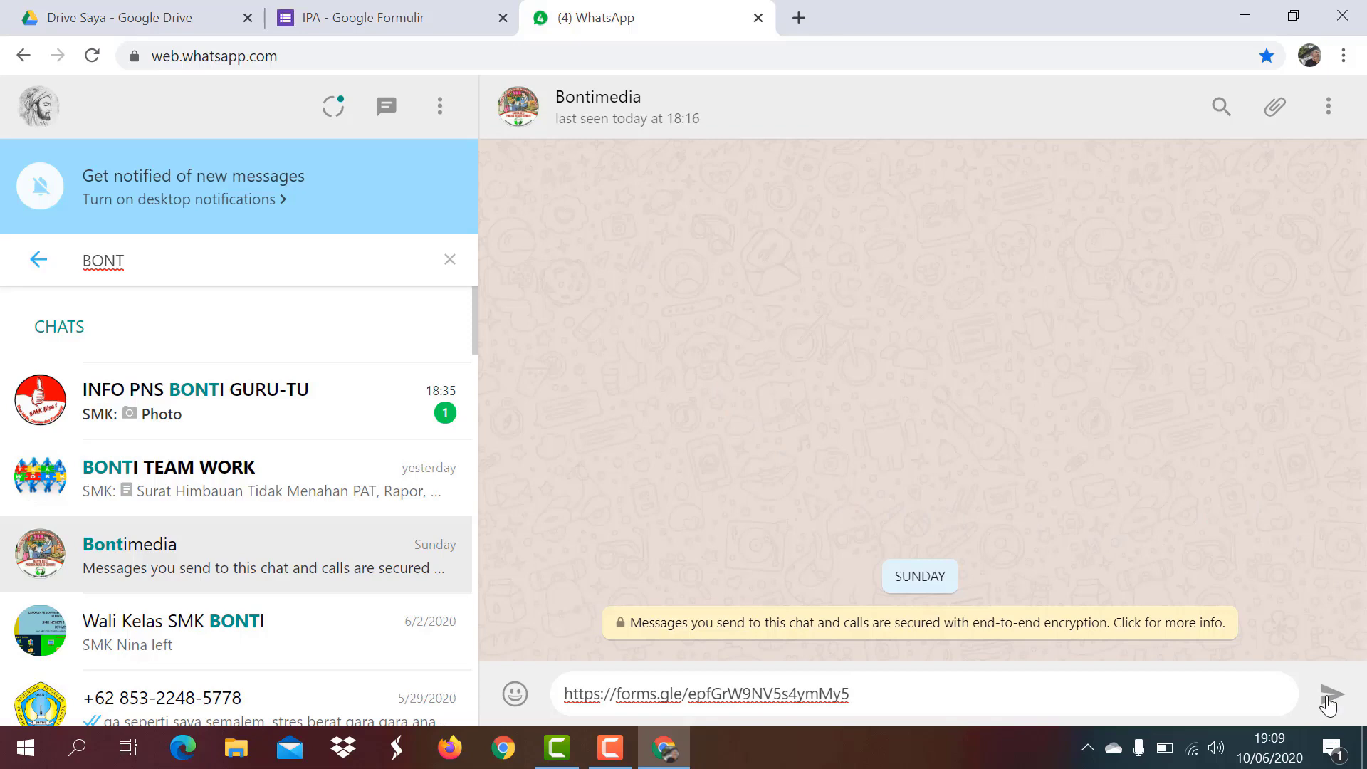
key("Return")
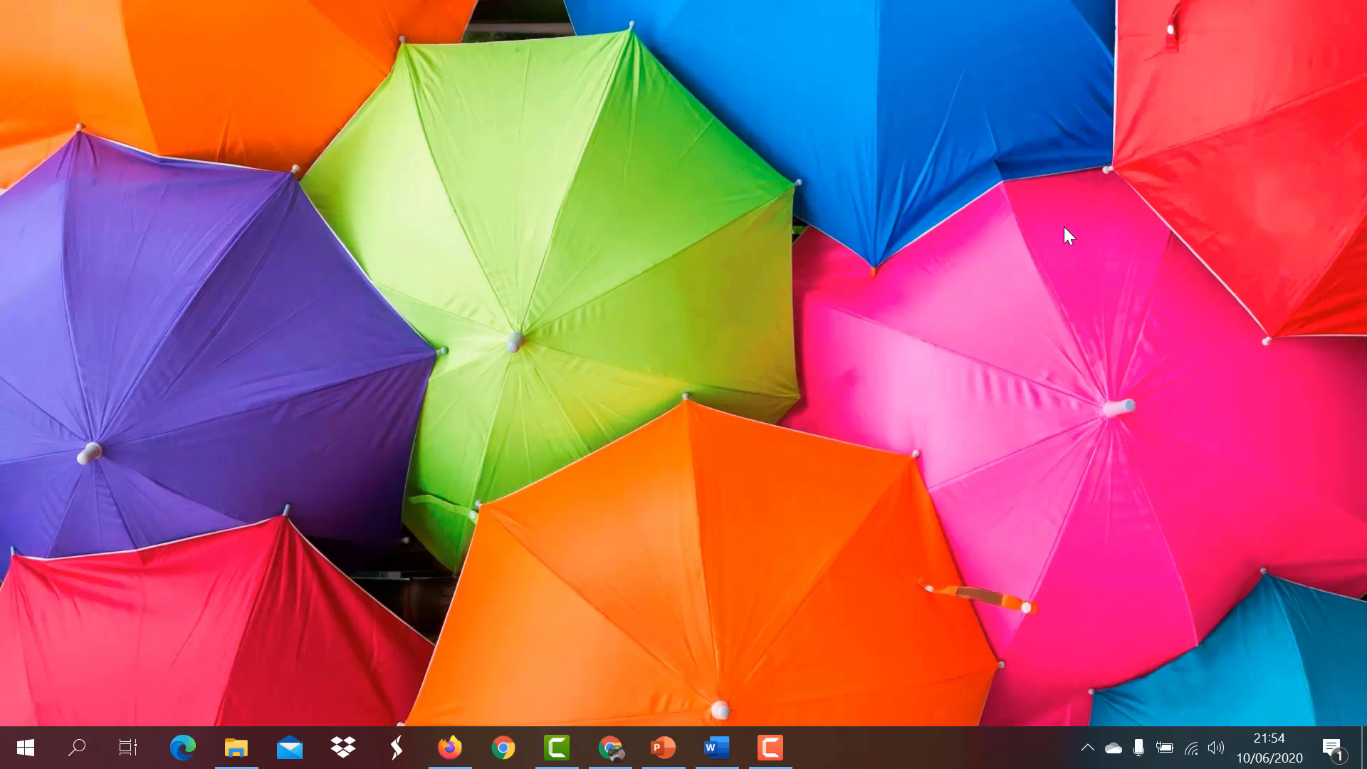
Open the shared IPA form from the link in WhatsApp Web and set the first question's text to "Ikan bernapas menggunakan...".
left_click(450, 747)
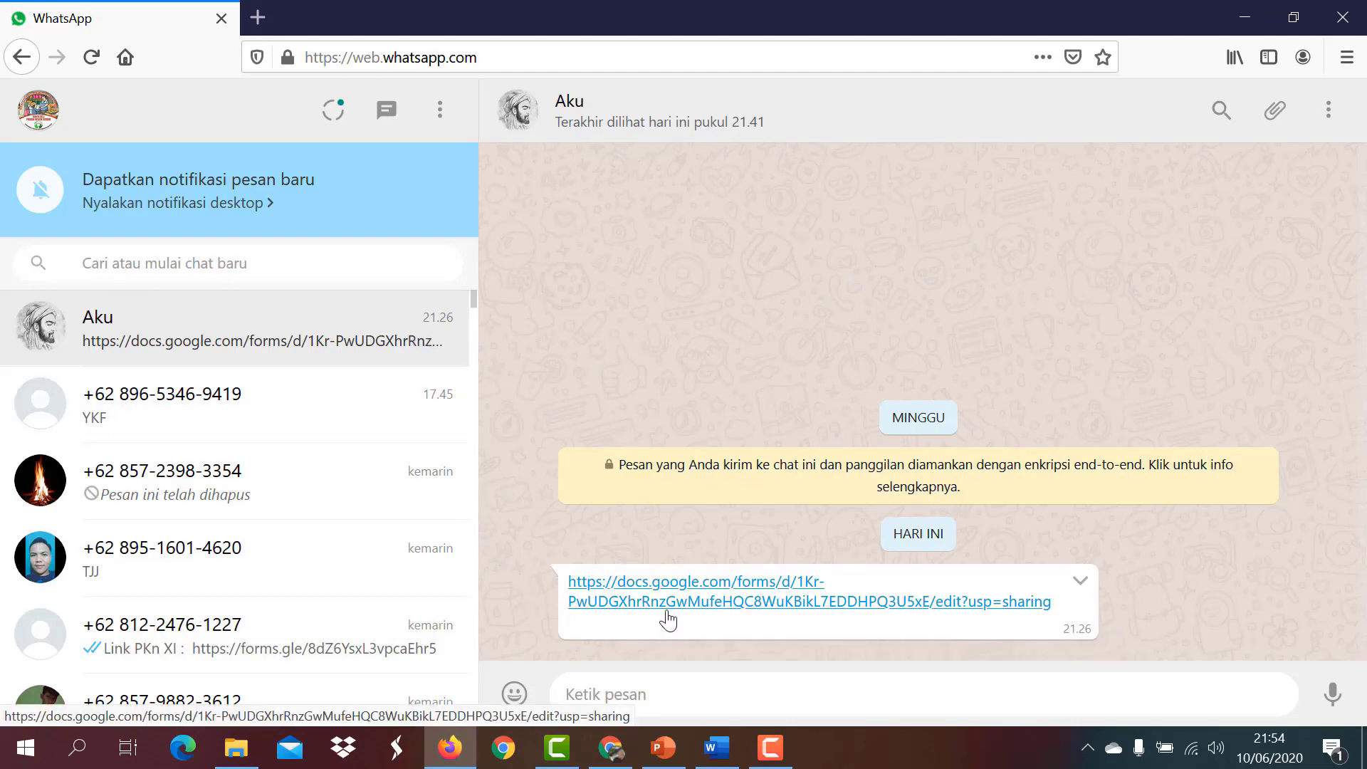
left_click(764, 604)
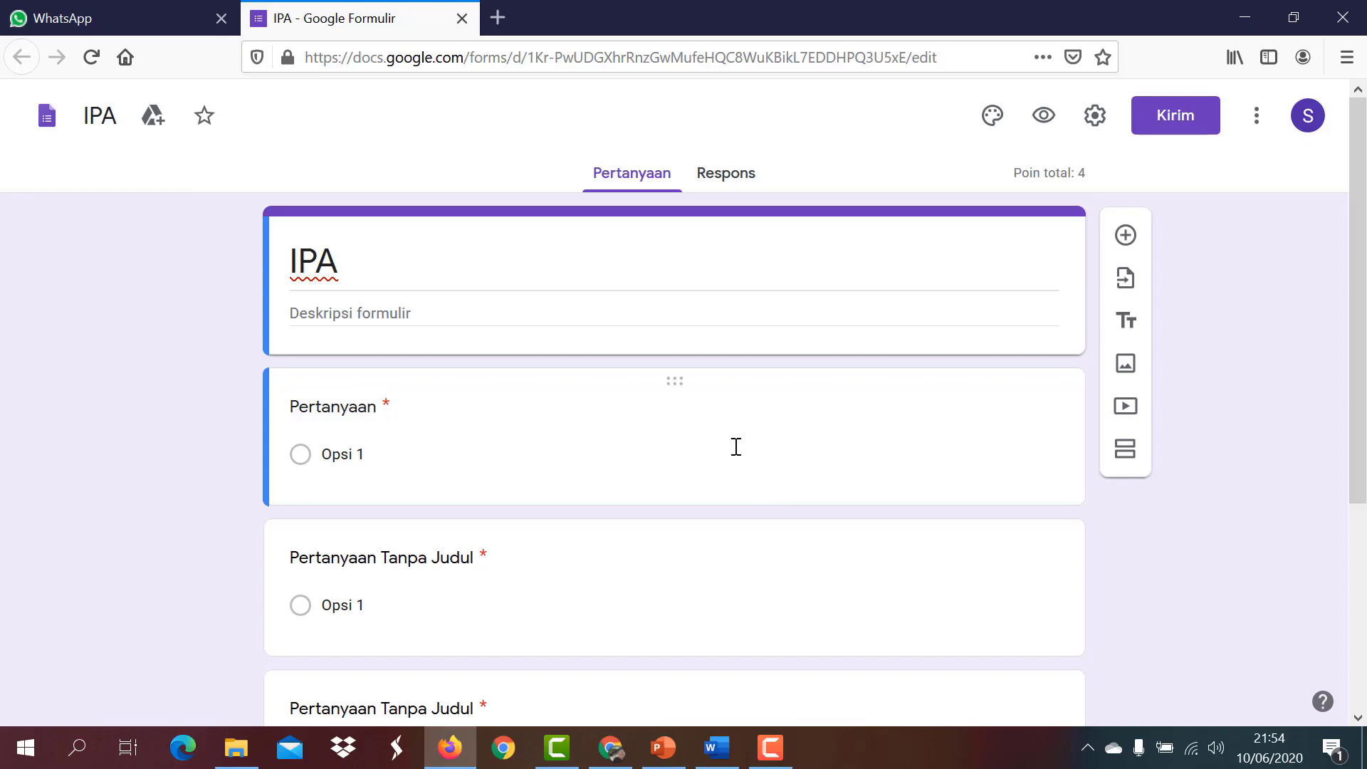
left_click(574, 411)
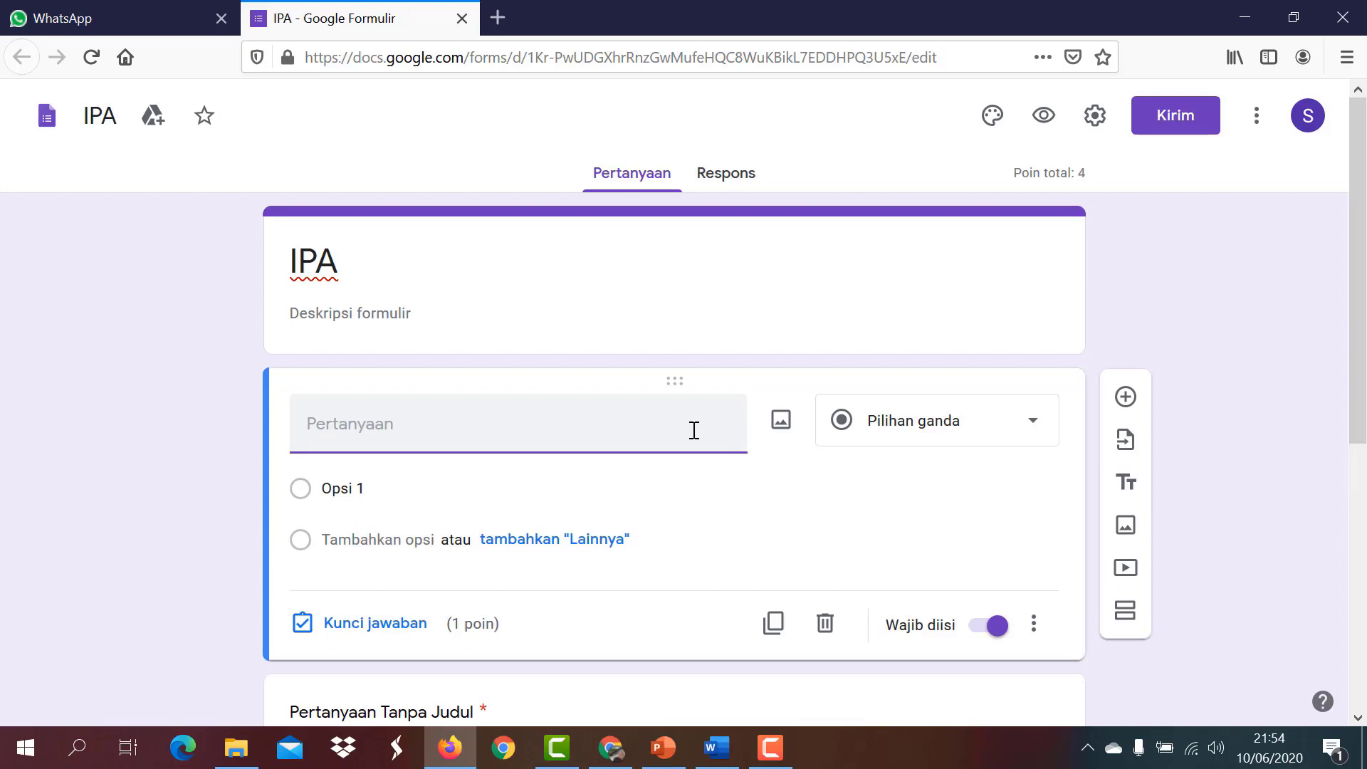
type("Ikan")
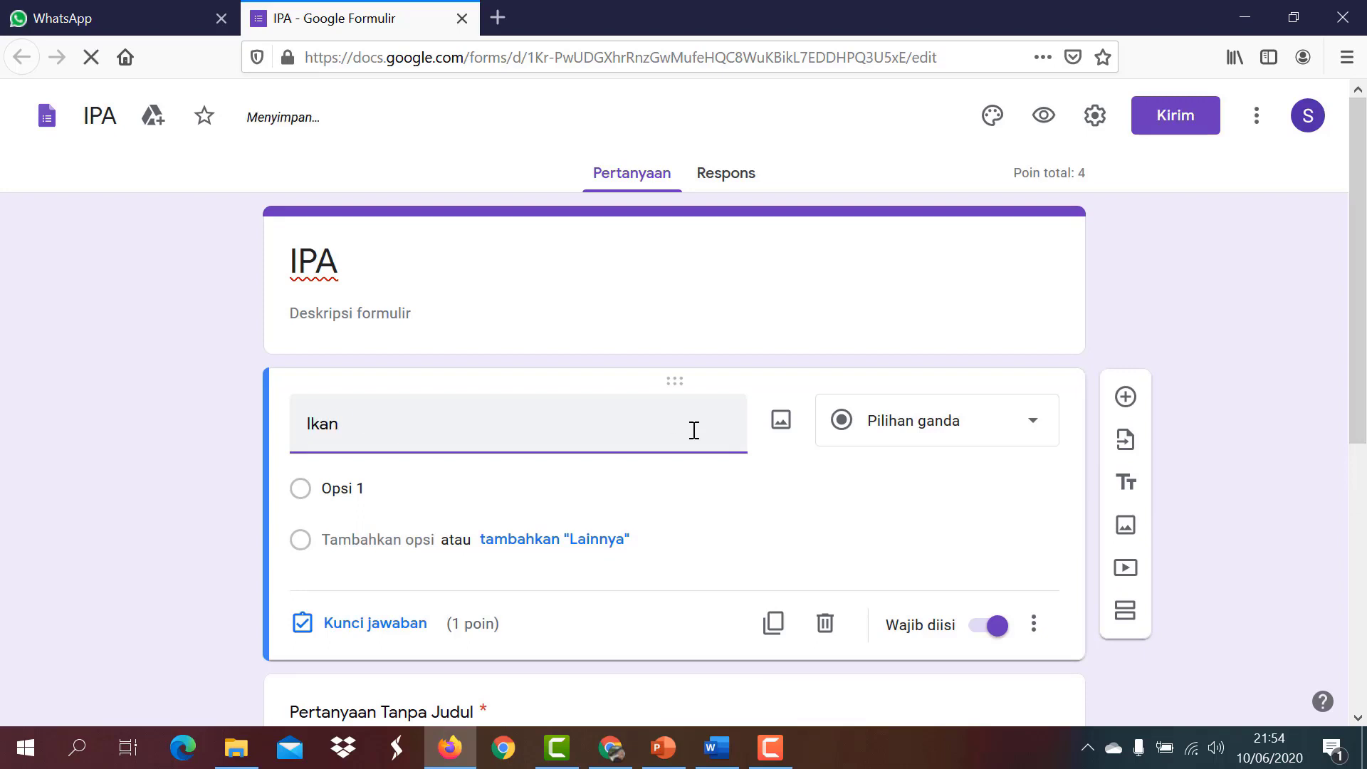
type(" bernapas mengg")
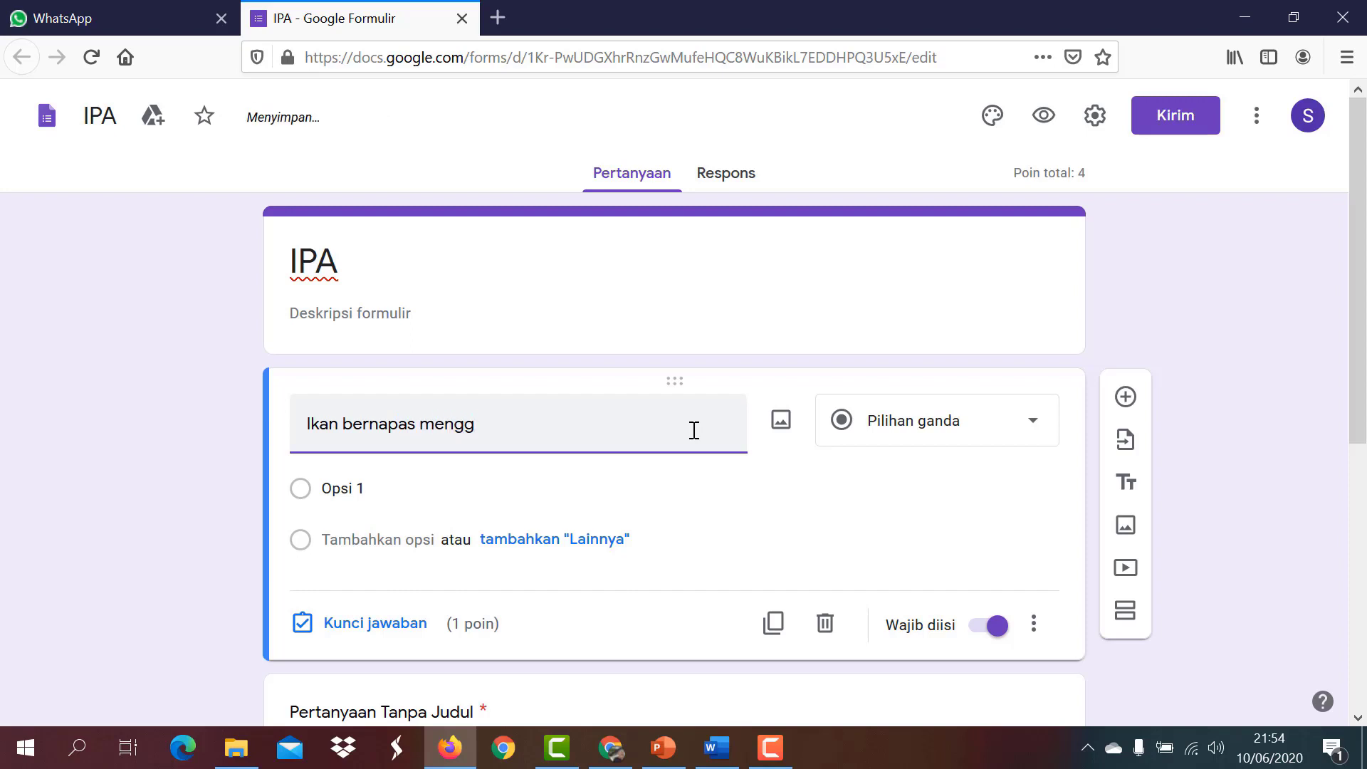
type("unakan...")
Give the first question five answer options: Paru-paru, Jantung, Kulit, Ingsang and Eko.
left_click(432, 492)
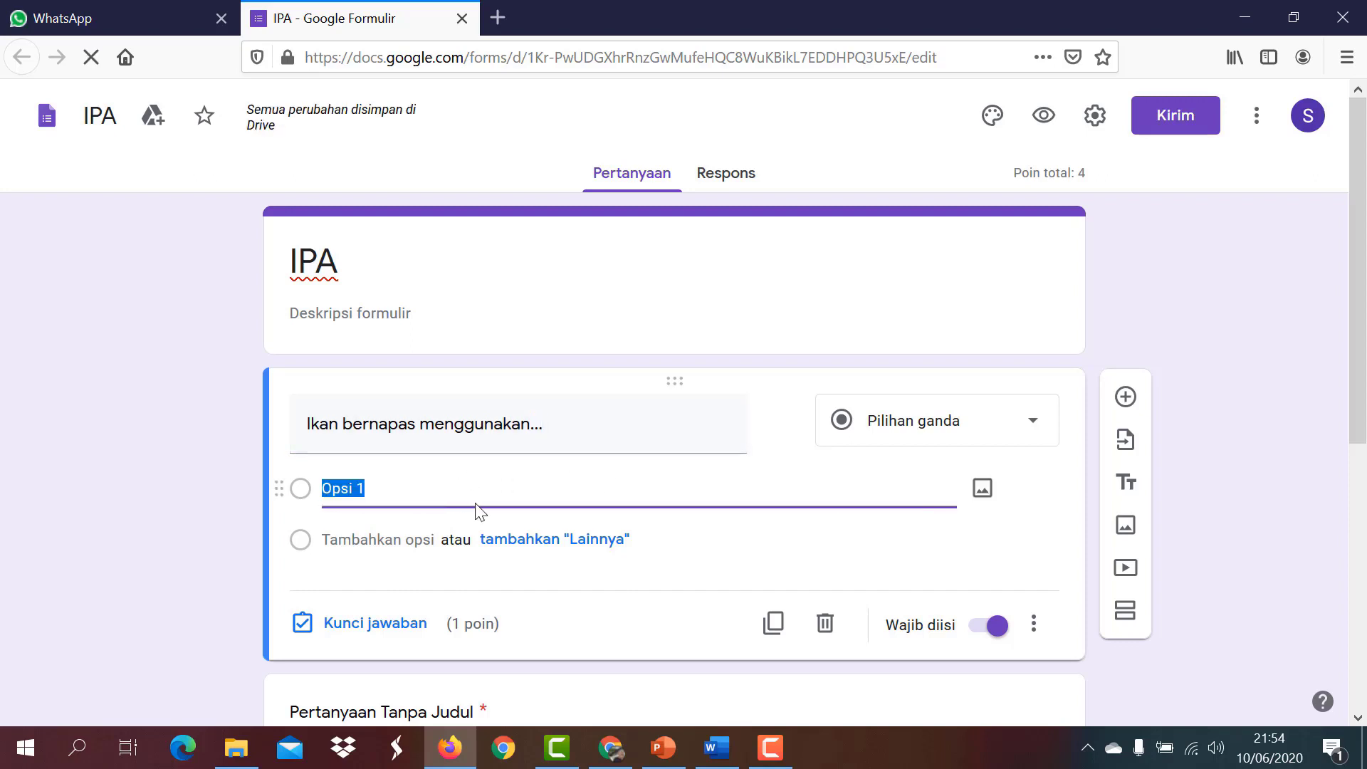
type("Paru")
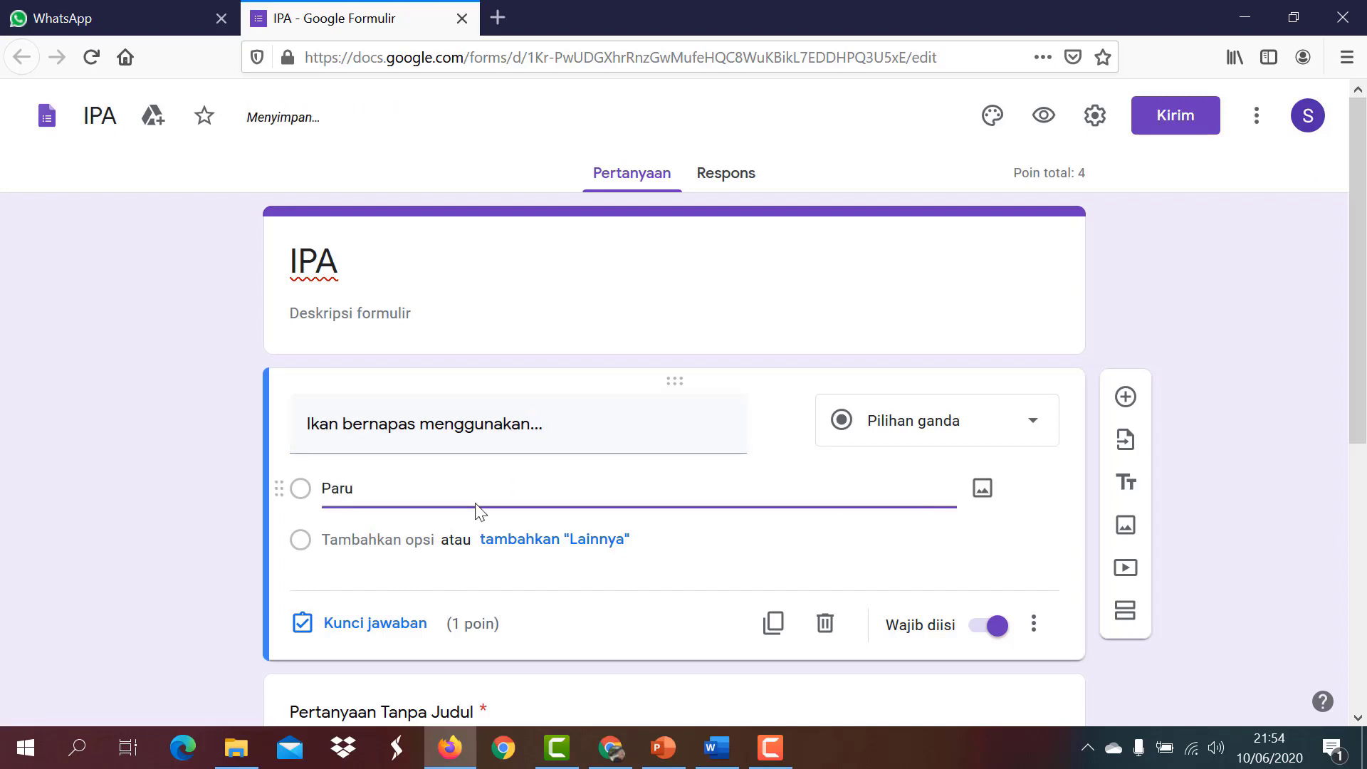
type("-paru")
key("Return")
key("BackSpace")
type("Jantung")
key("Return")
type("Kulit")
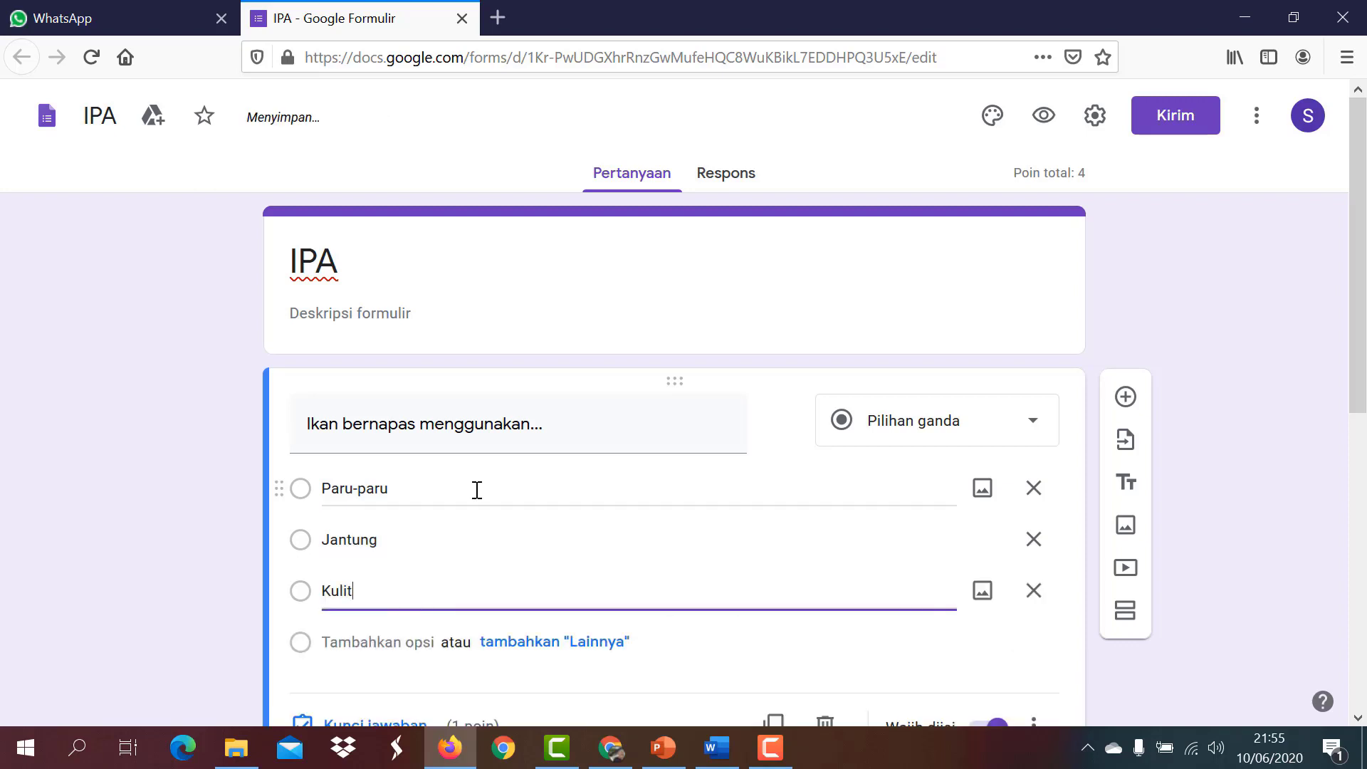
key("Return")
type("In")
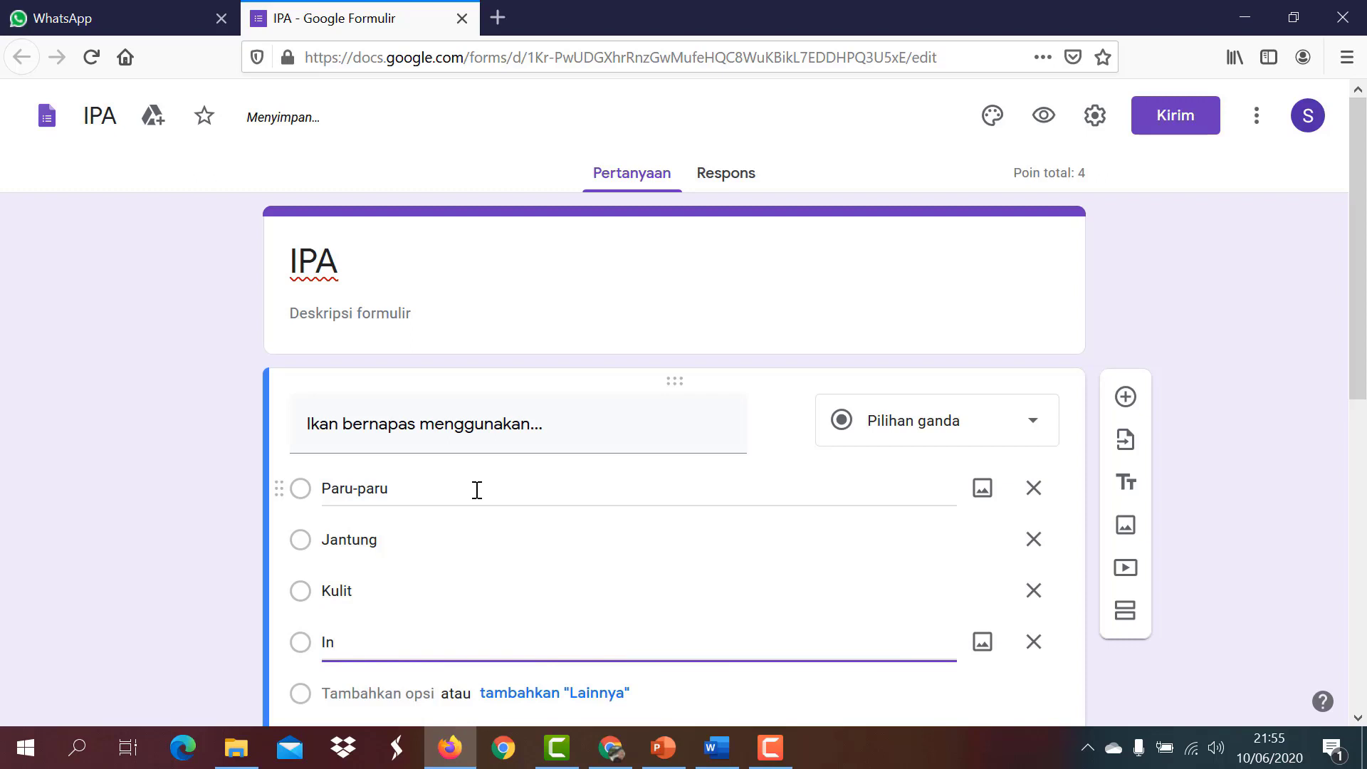
type("gsang")
key("Return")
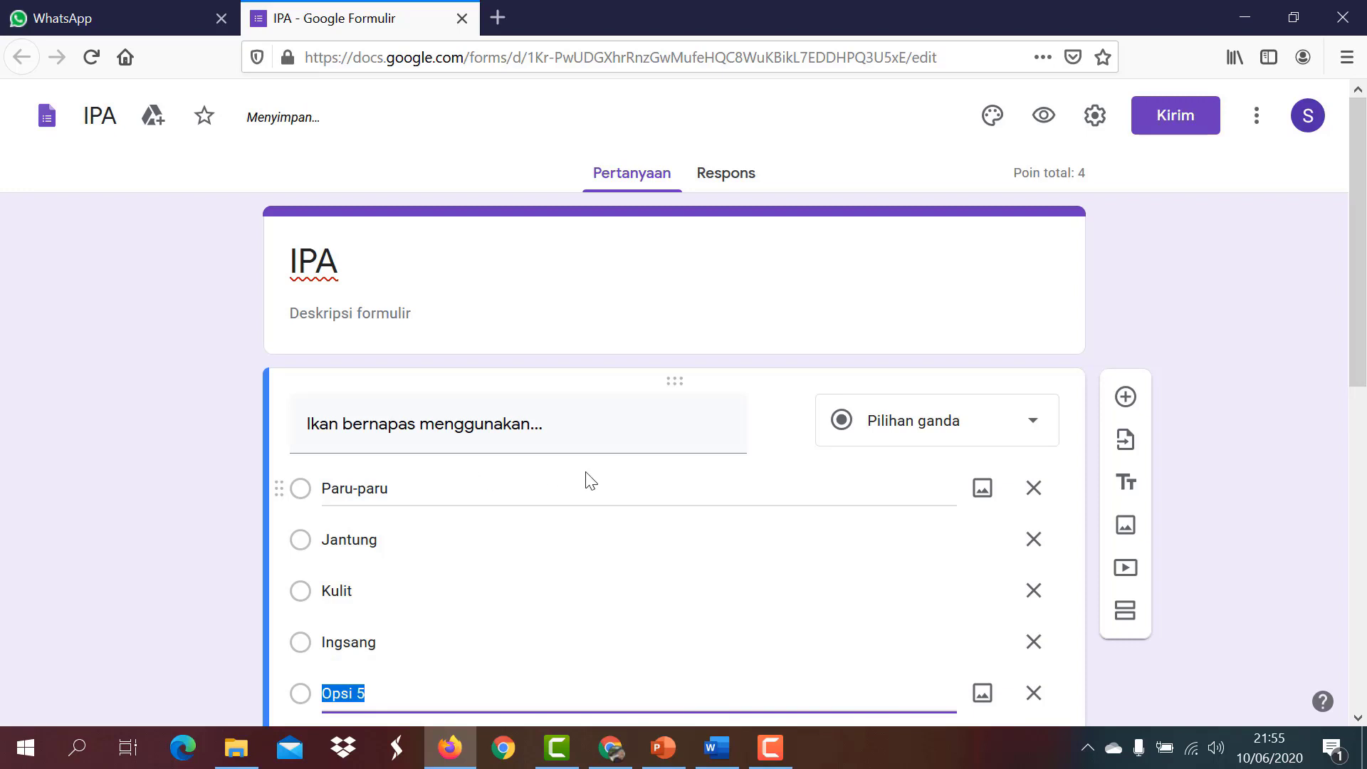
scroll(632, 504, "down", 2)
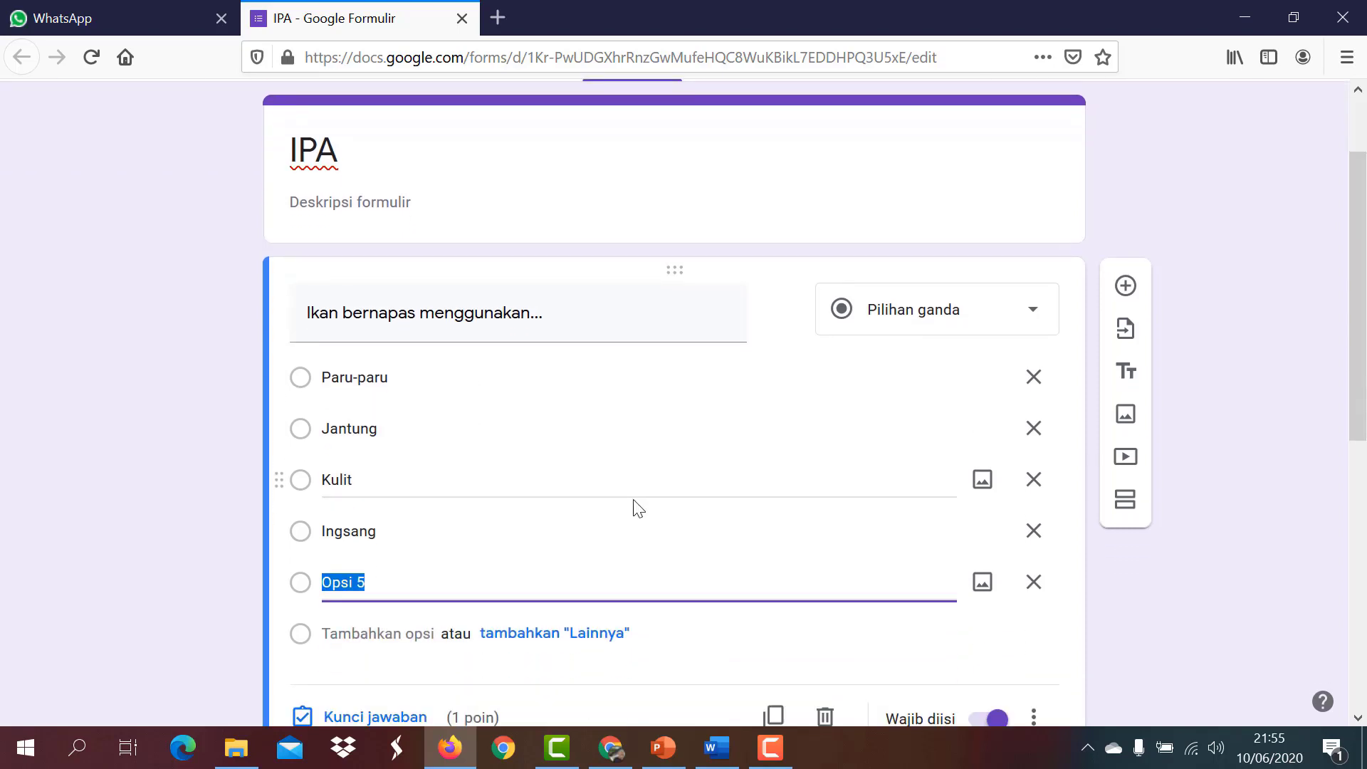
type("Eko")
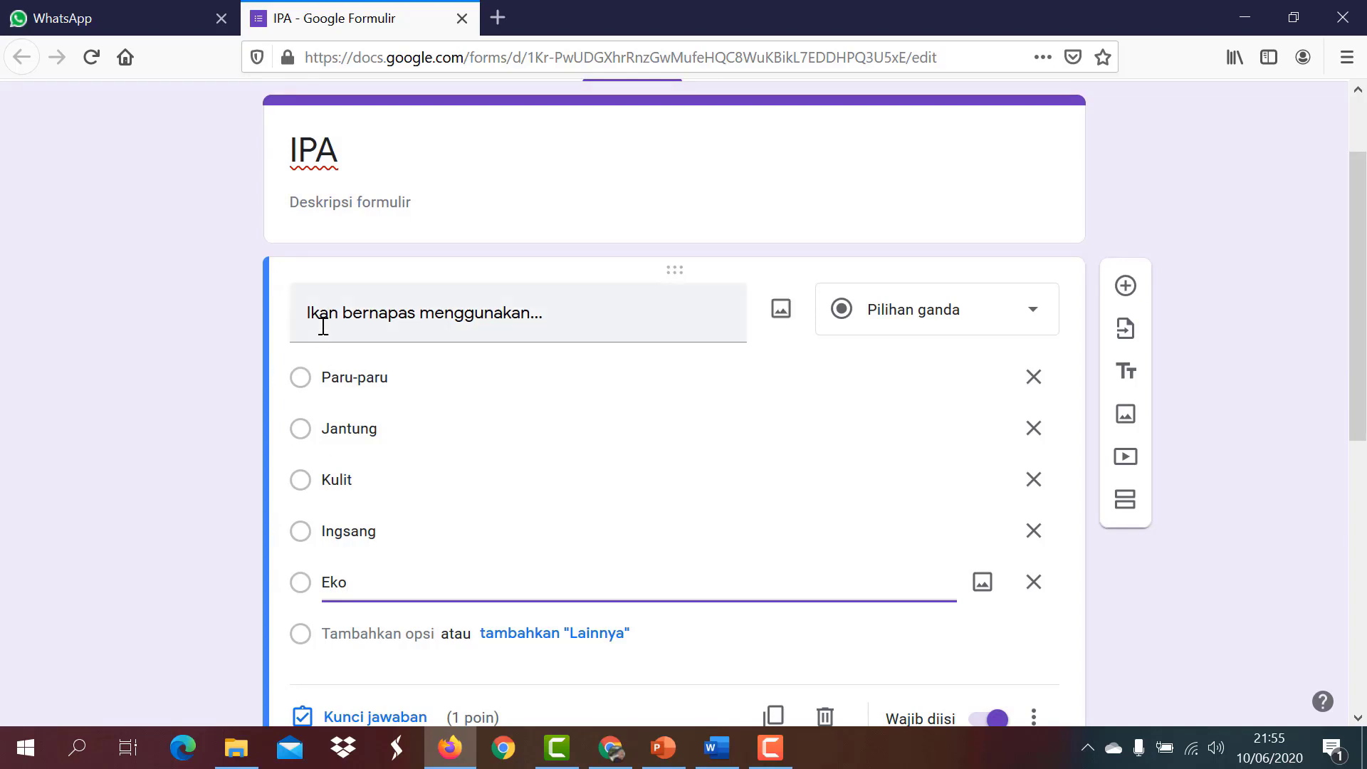
triple_click(369, 318)
left_click(363, 381)
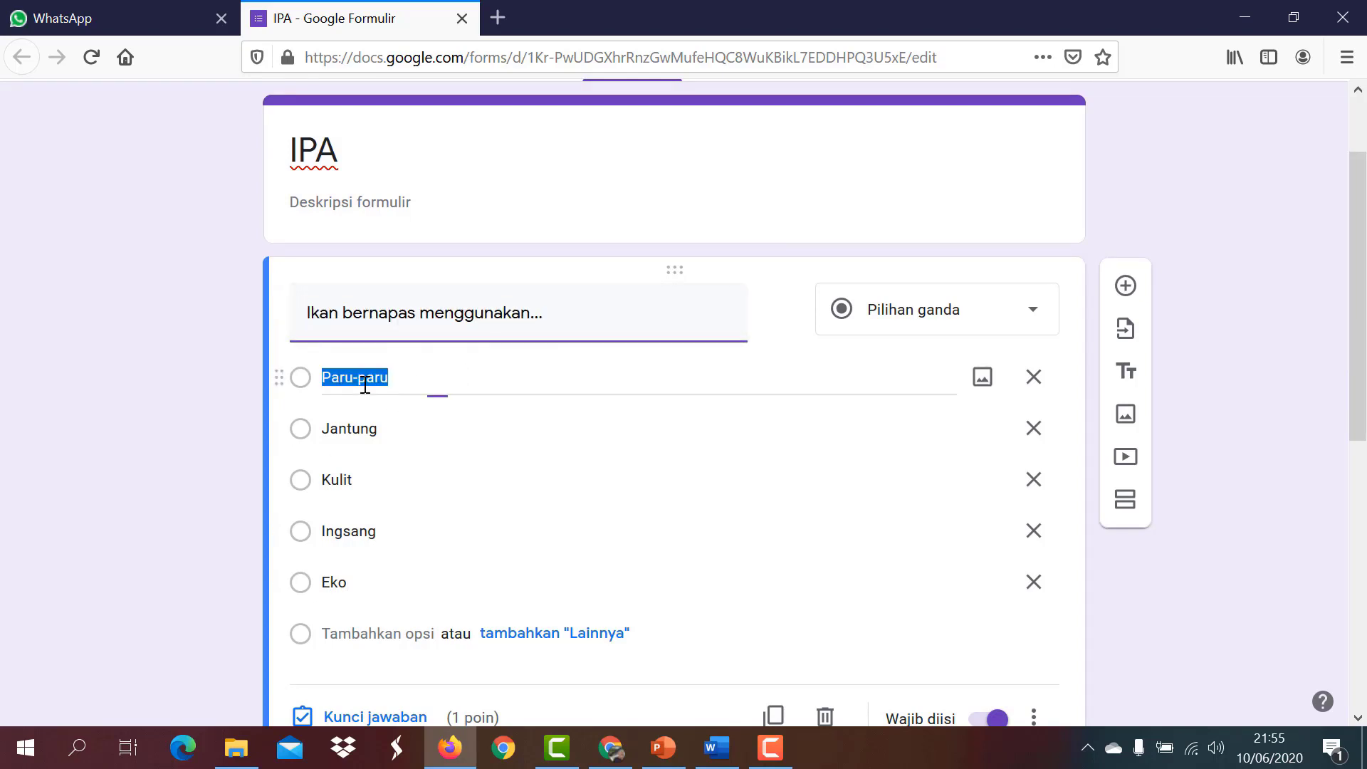
left_click(371, 427)
left_click(375, 528)
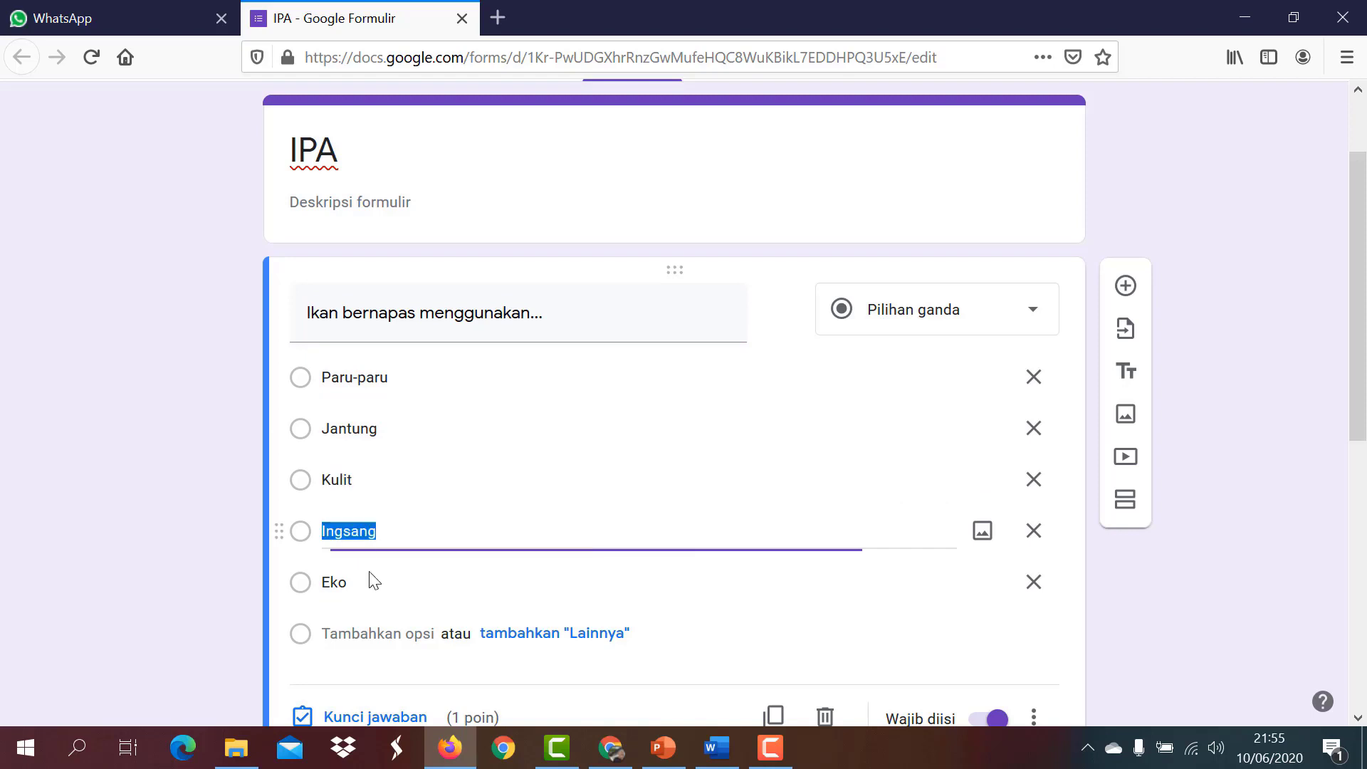
left_click(369, 578)
Mark Ingsang as the correct answer in the first question's answer key.
scroll(573, 602, "down", 1)
scroll(574, 598, "down", 1)
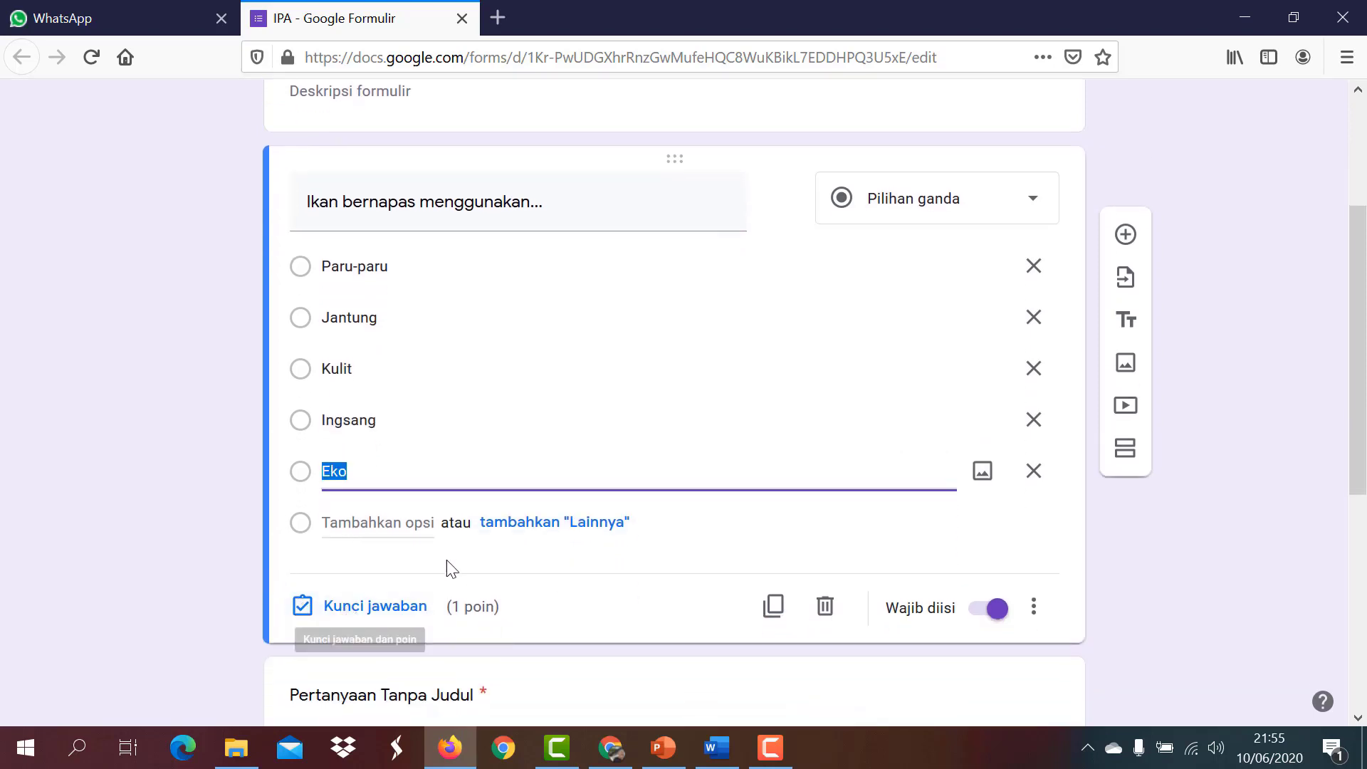
left_click(375, 606)
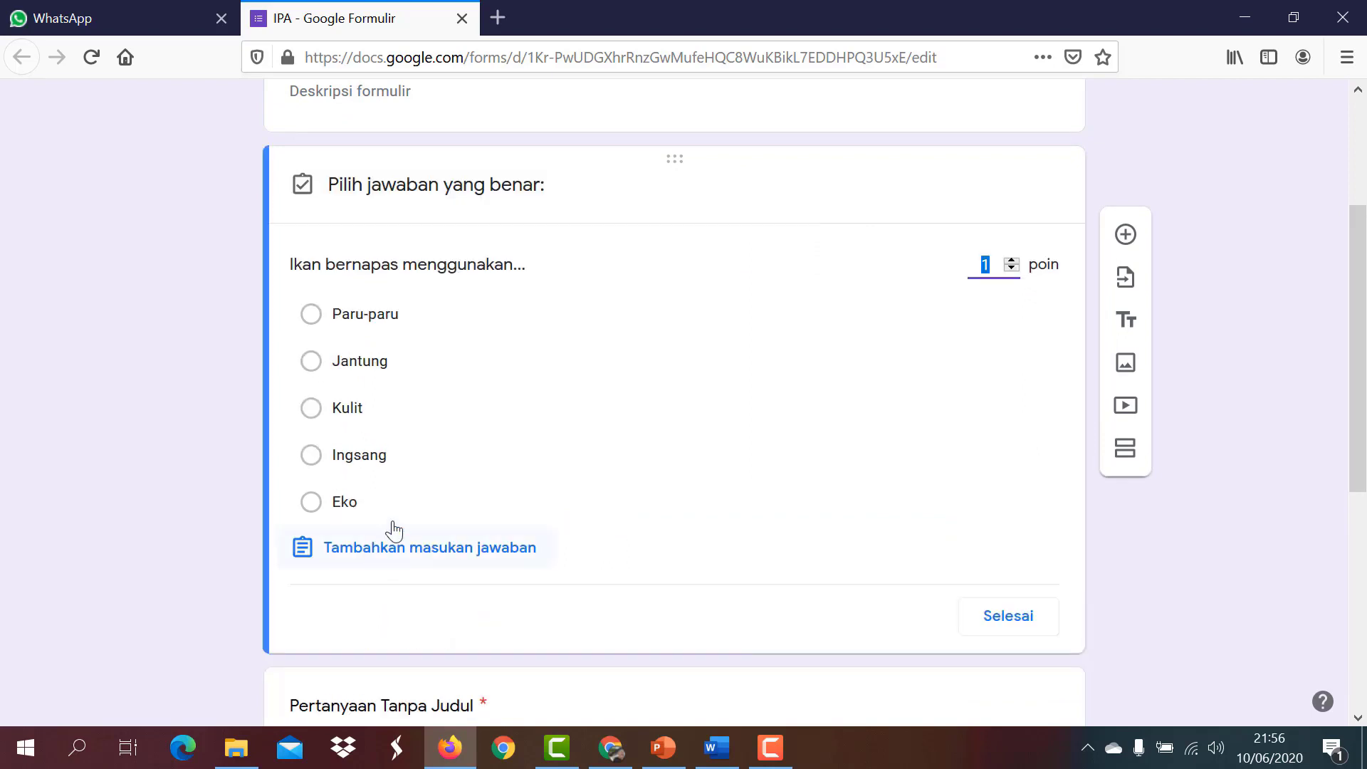
left_click(363, 469)
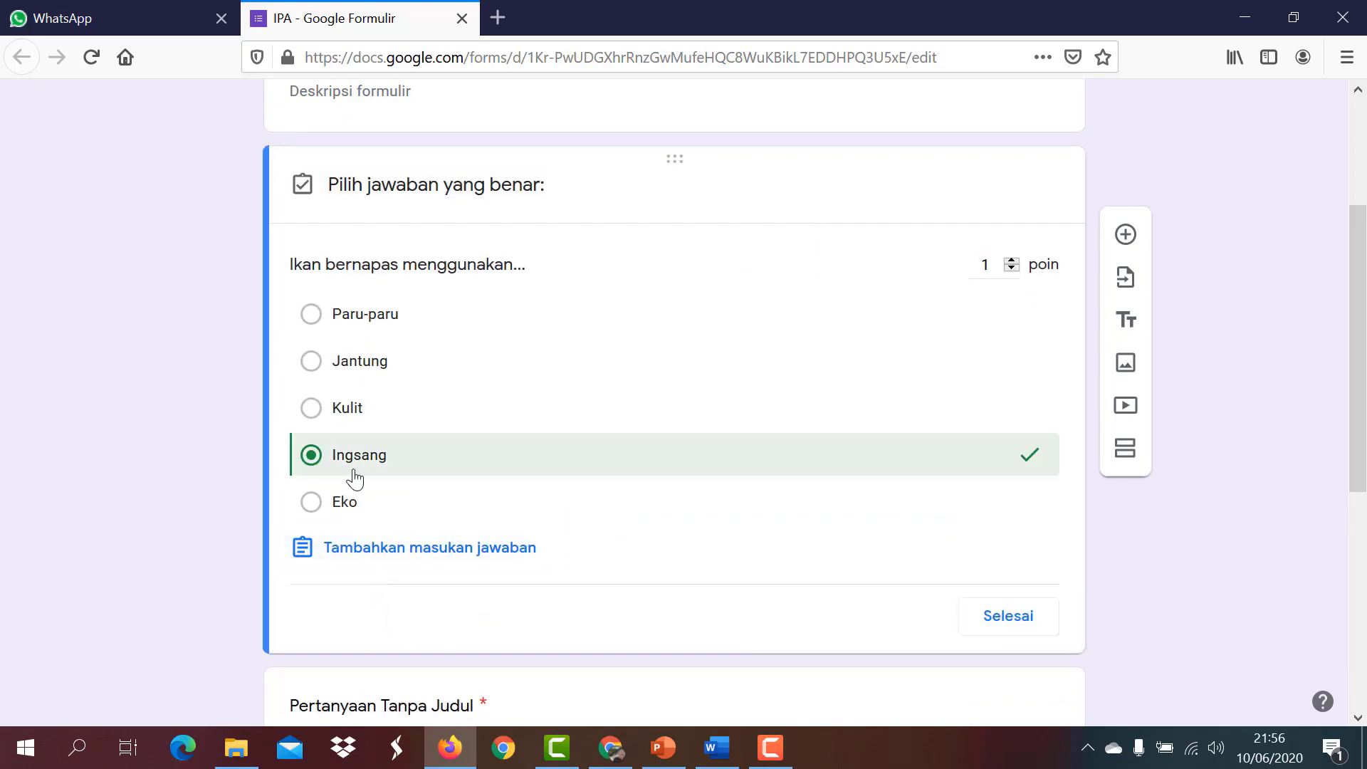
left_click(1018, 626)
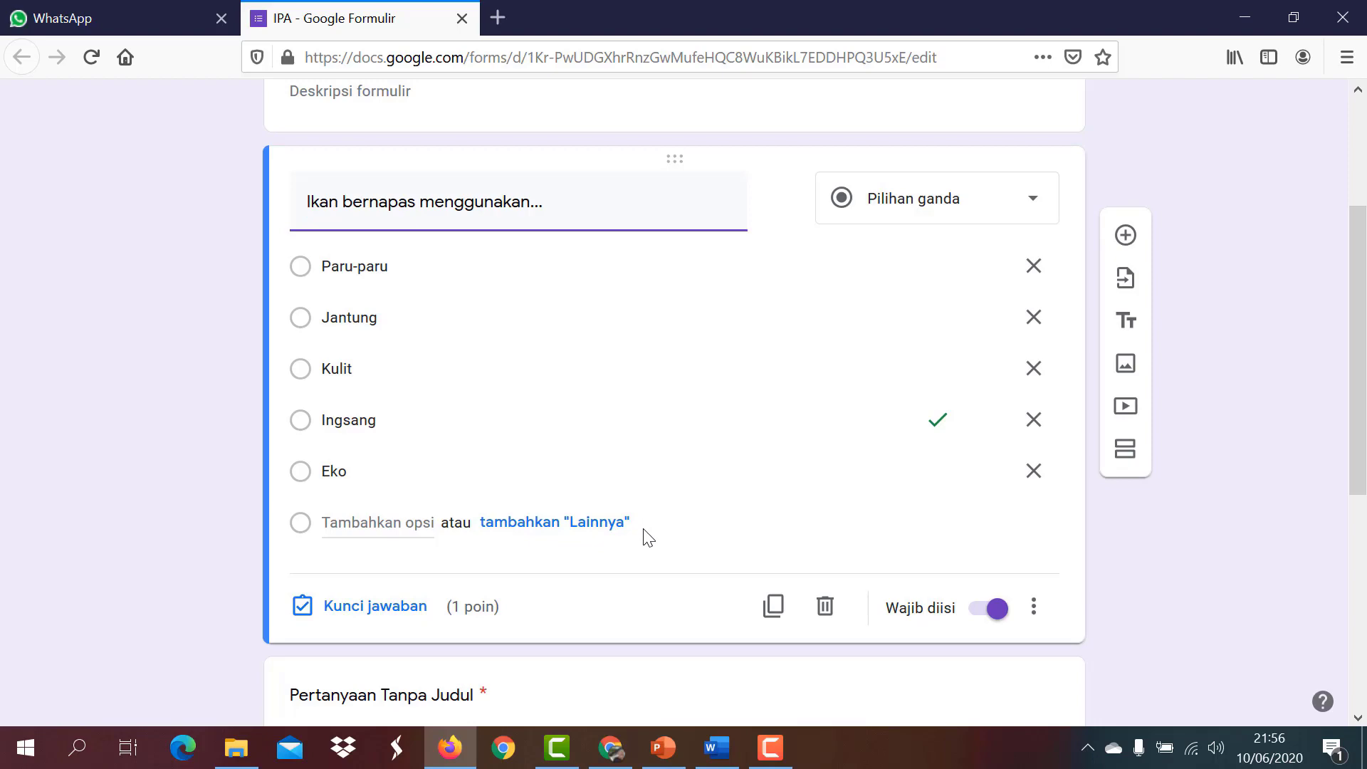
Copy the question beginning "Susunan yang tepat pada sistem organisasi kehidupan" from the Word document into the second form question's text.
left_click(718, 749)
scroll(599, 396, "up", 3)
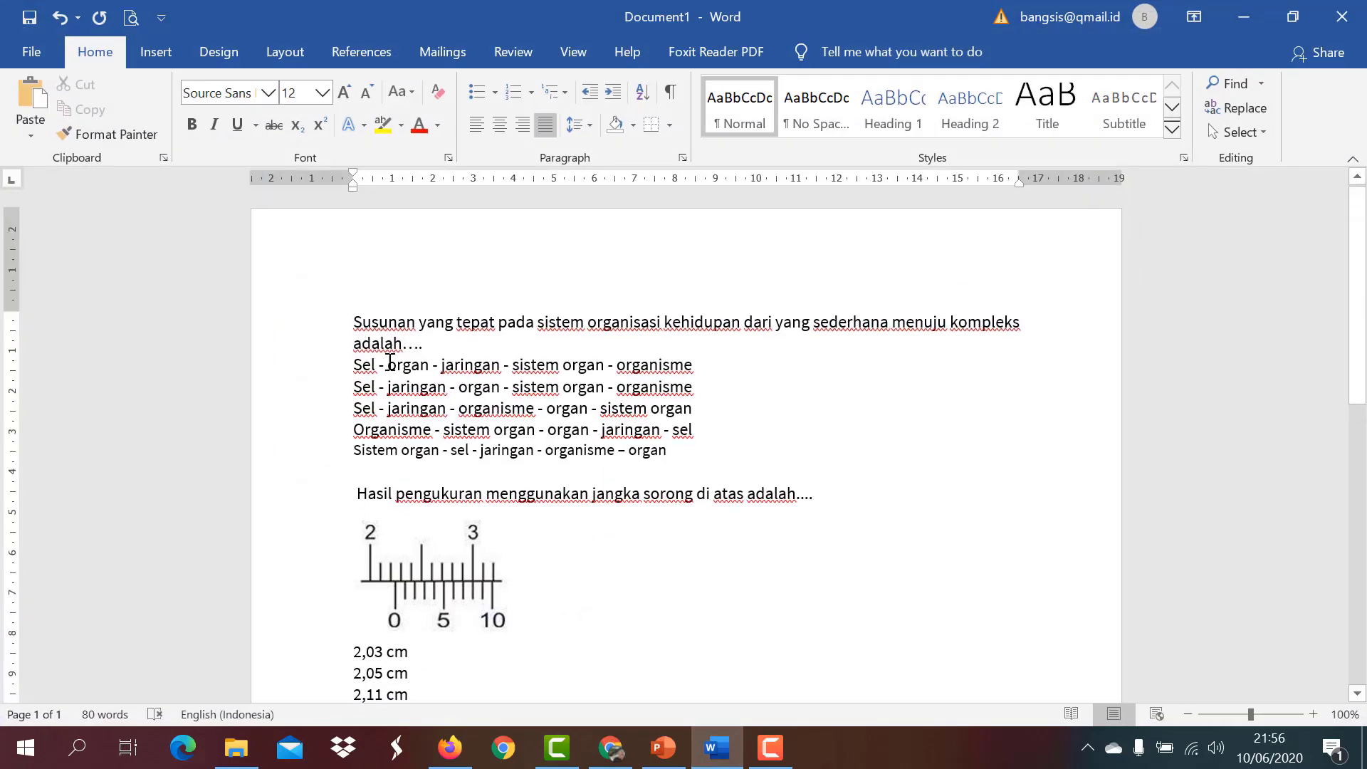
left_click_drag(381, 331, 425, 345)
key("ctrl+c")
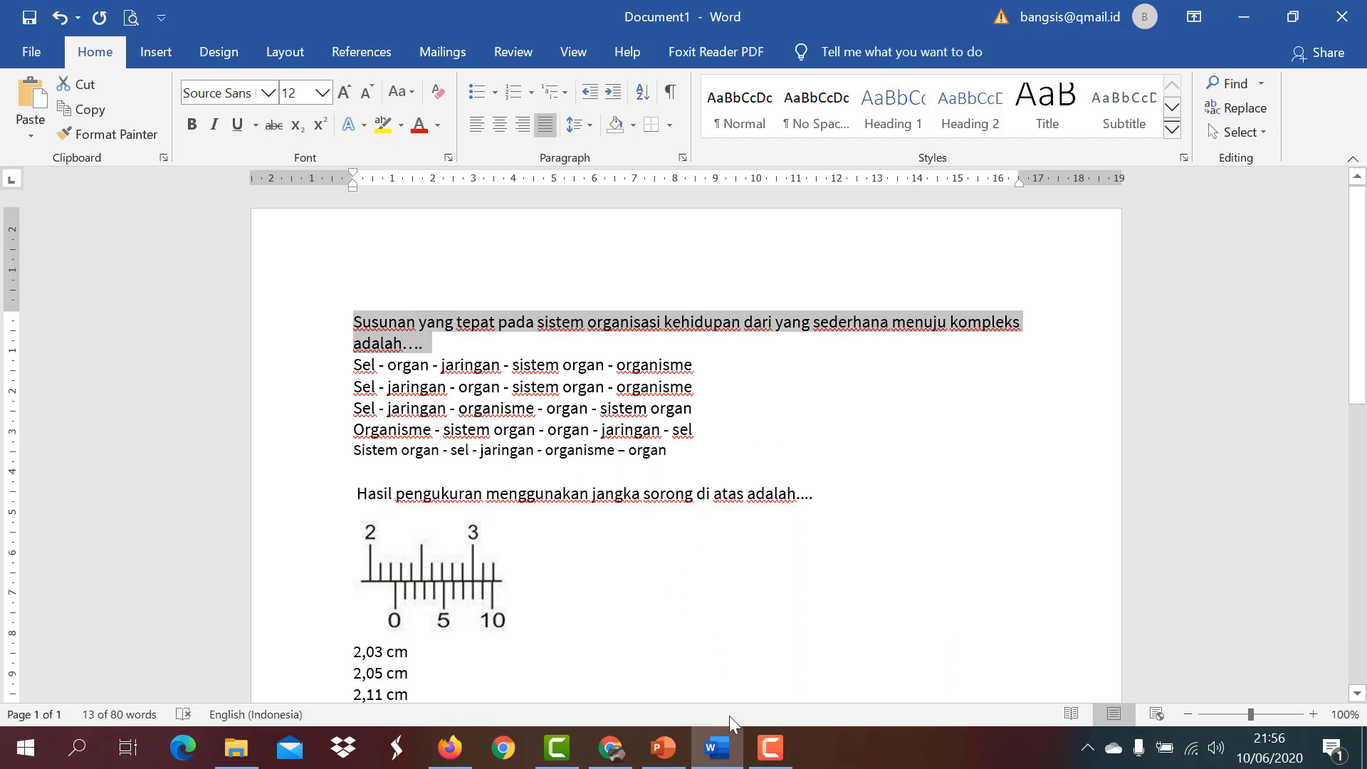
left_click(454, 756)
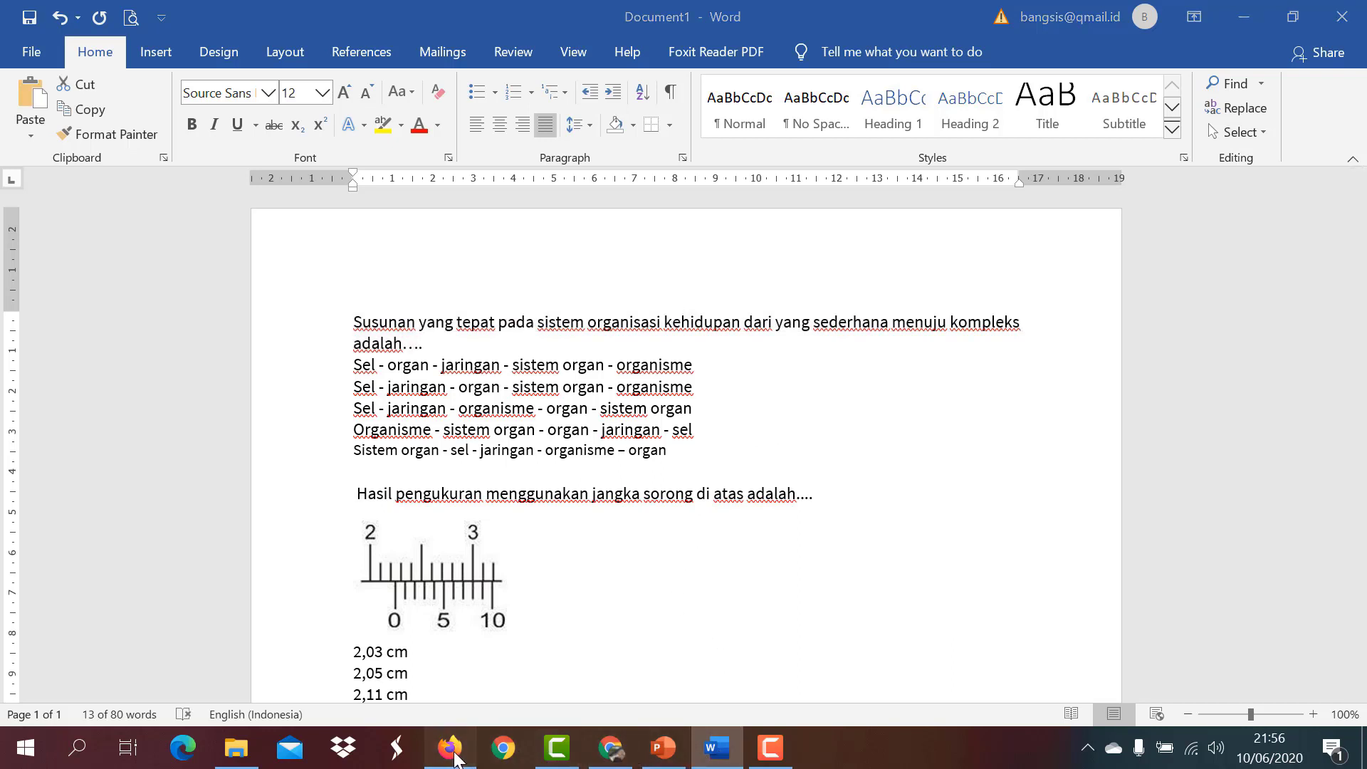
scroll(404, 562, "down", 3)
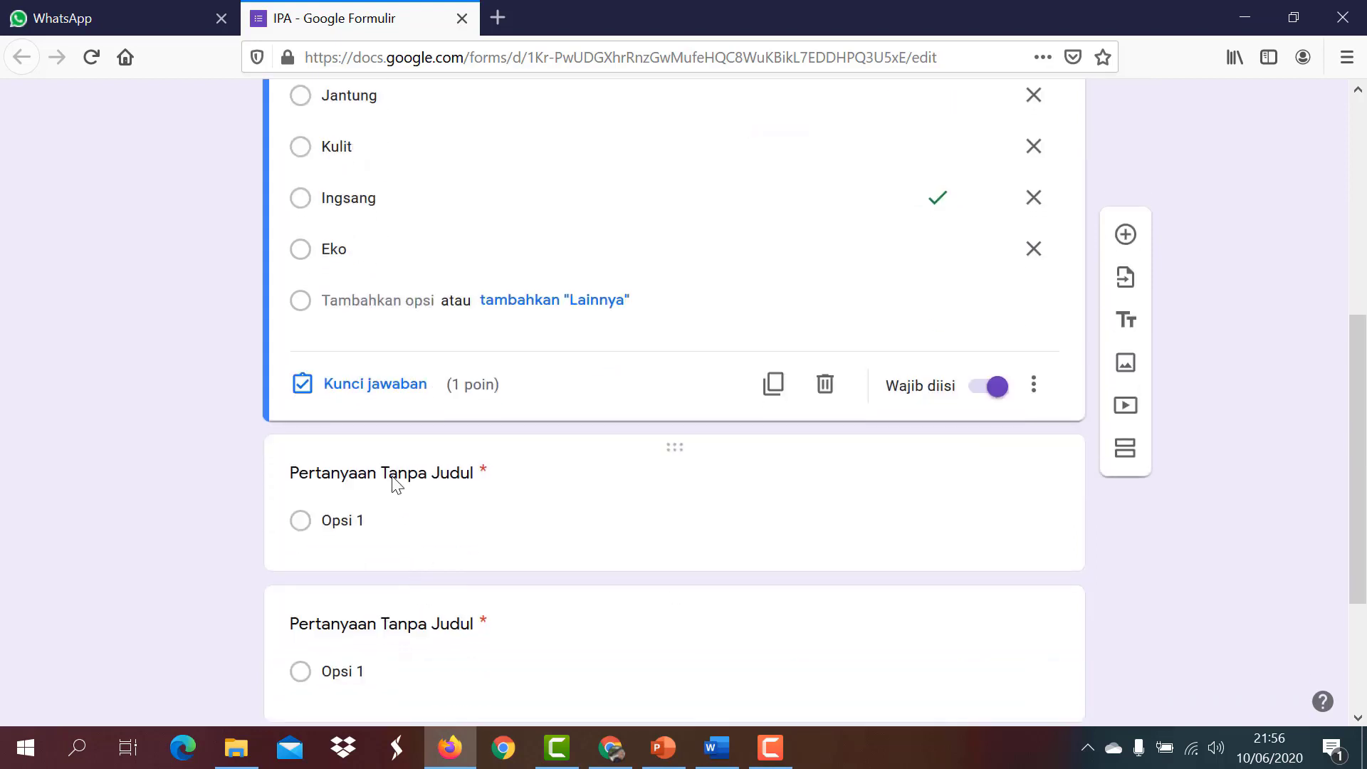
left_click(393, 476)
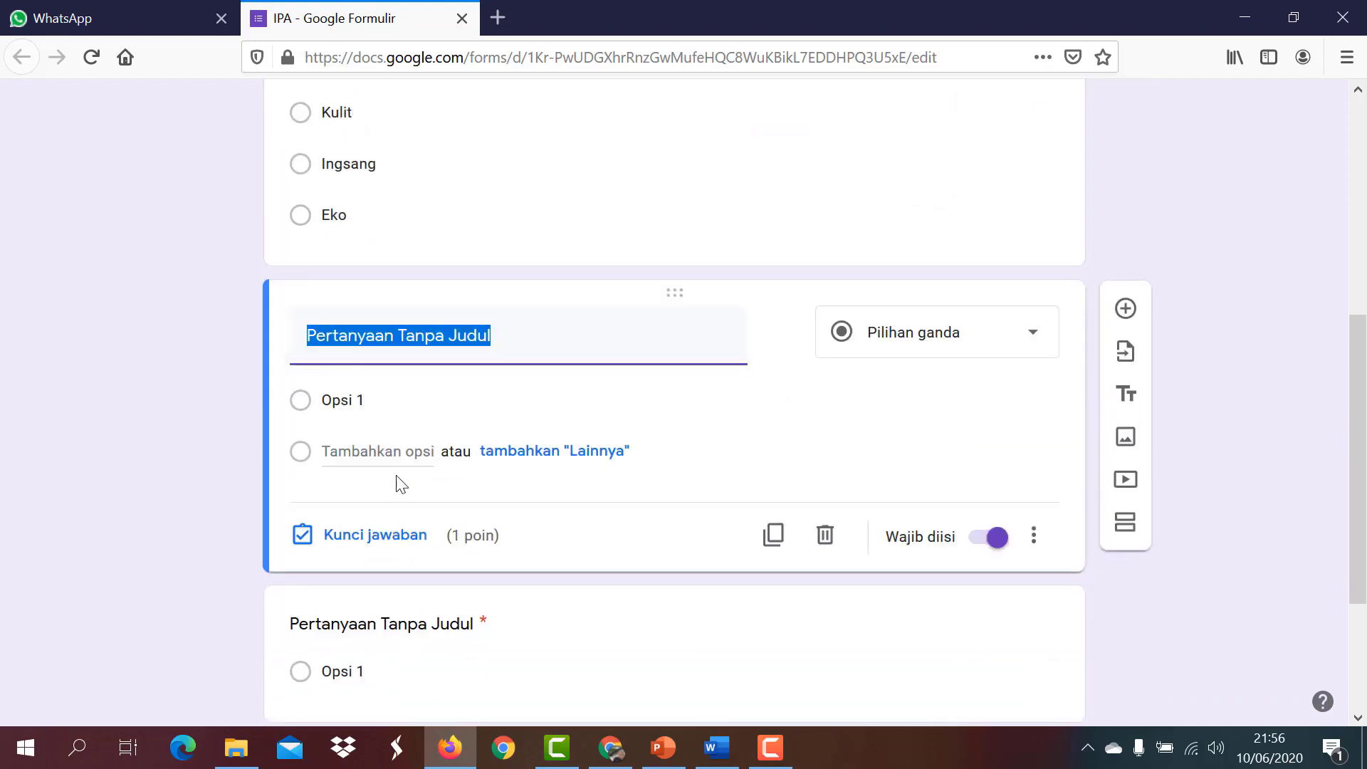
key("ctrl+v")
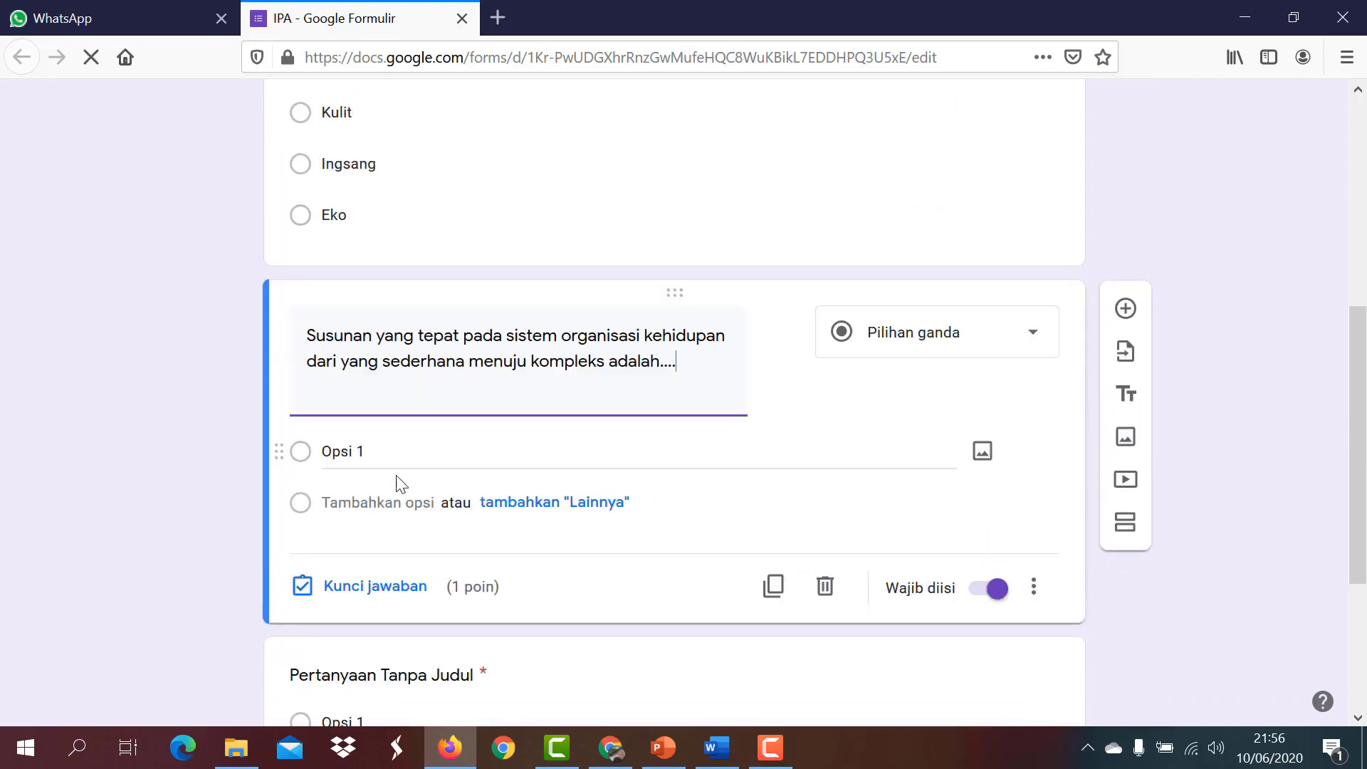
left_click(391, 403)
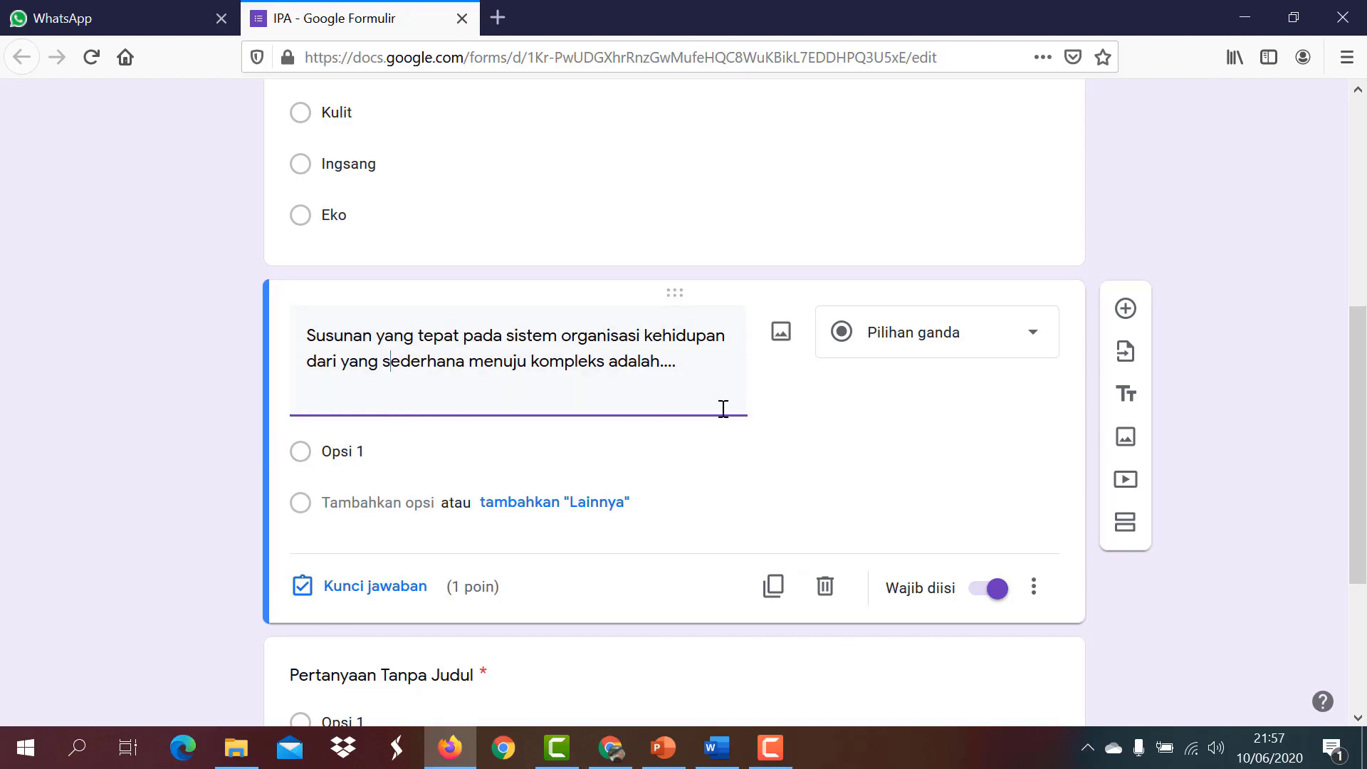
Copy the five answer choices below that question in Word and paste them as the second form question's options.
left_click(717, 748)
left_click_drag(356, 366, 988, 464)
key("ctrl+c")
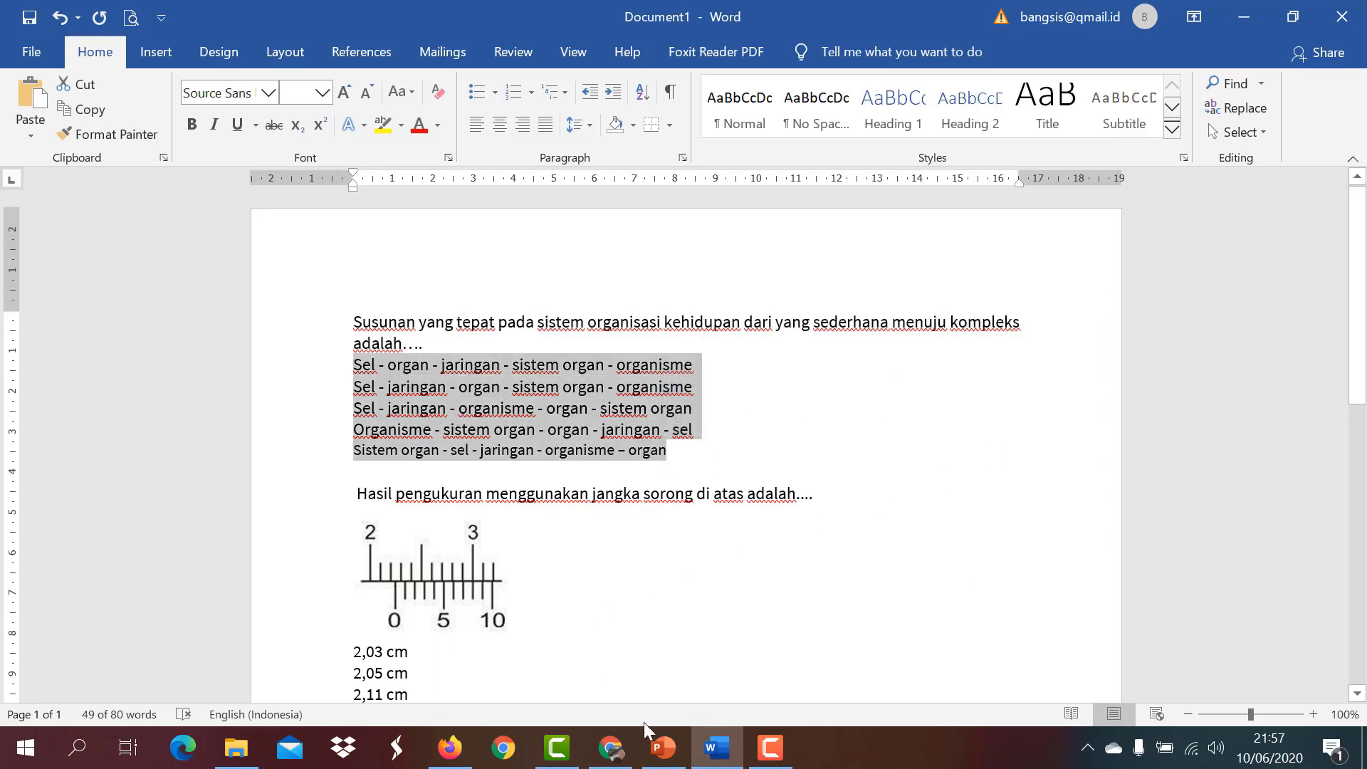
left_click(449, 748)
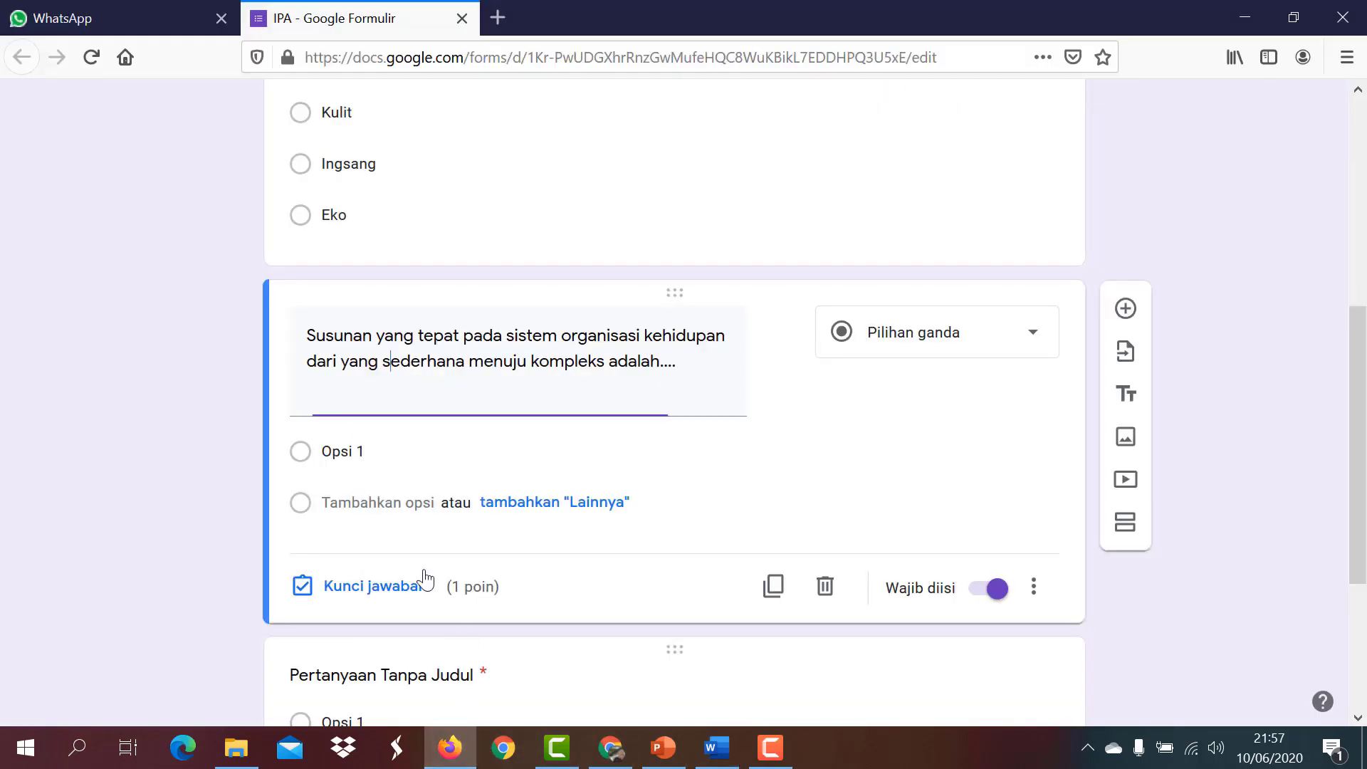
left_click(354, 451)
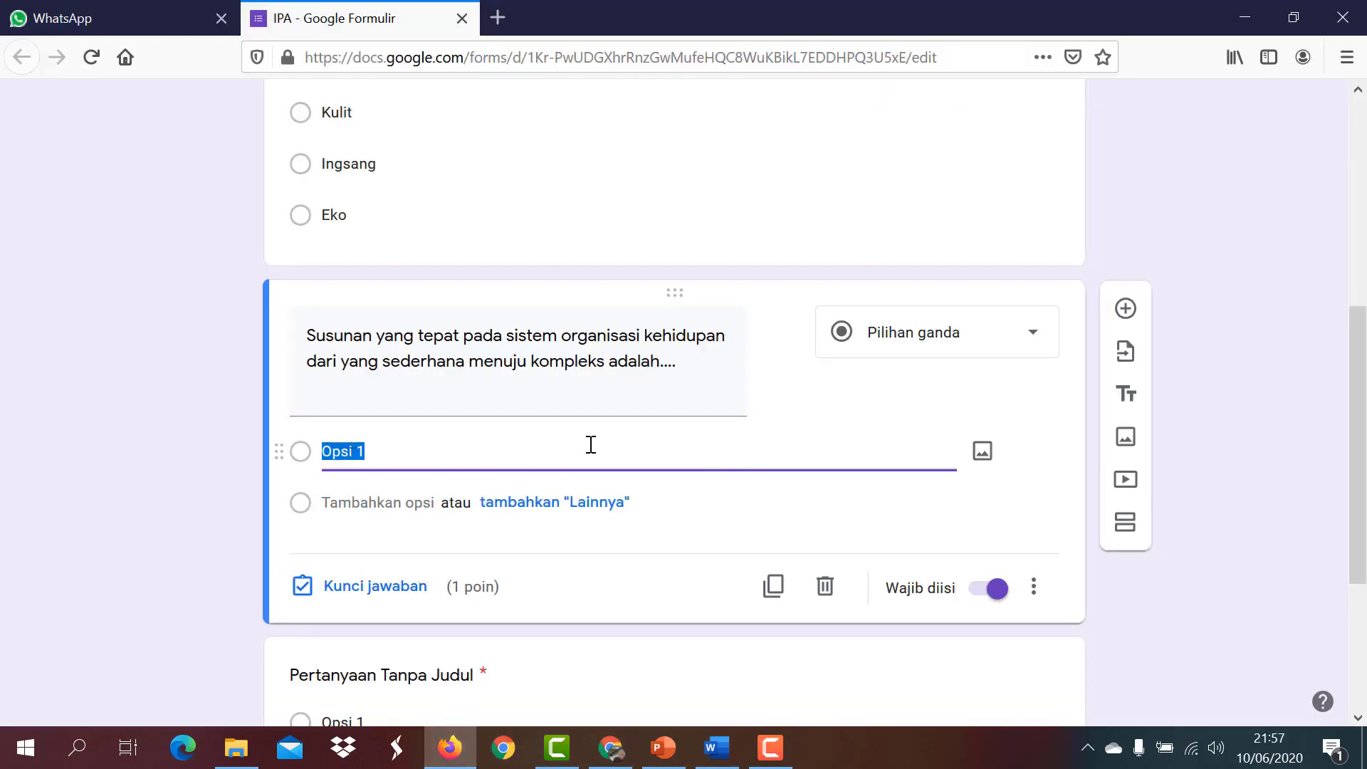
key("ctrl+v")
scroll(580, 491, "down", 2)
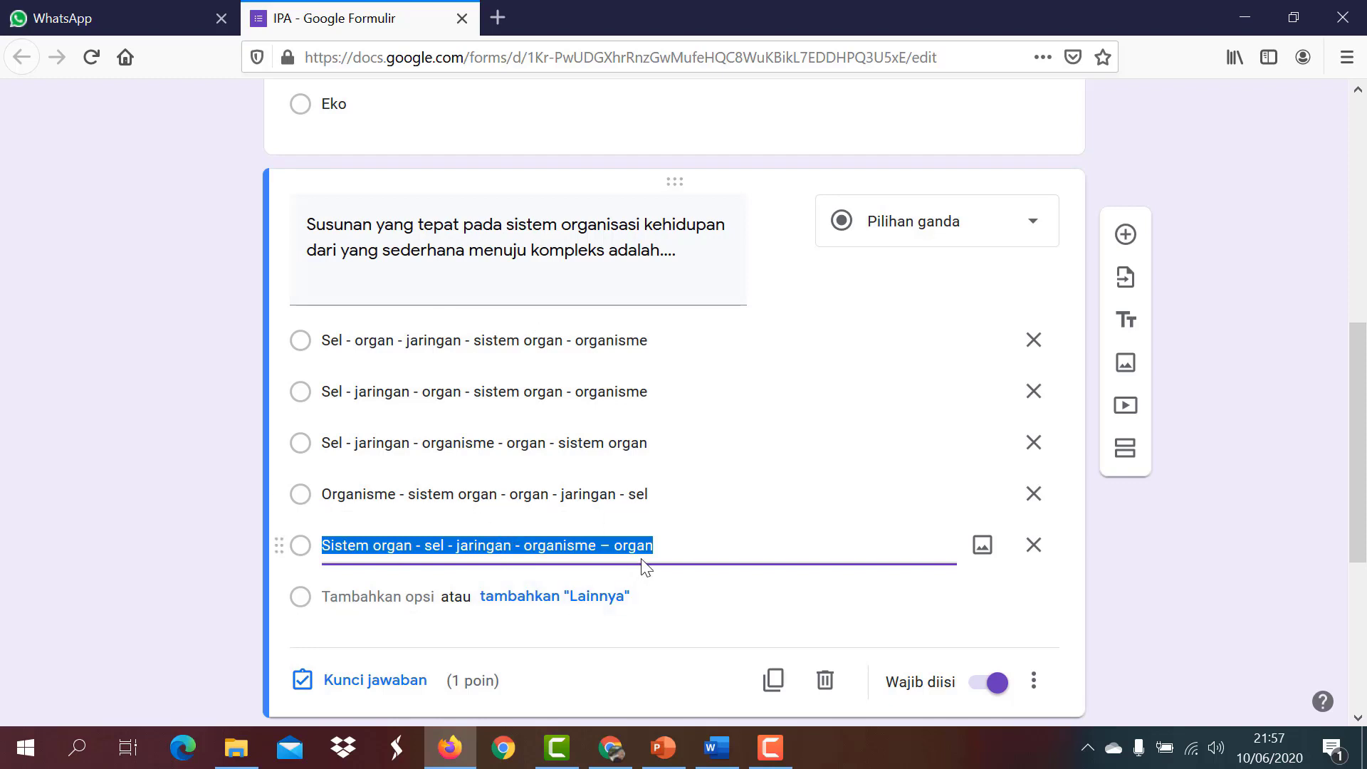
Mark "Sel - jaringan - organ - sistem organ - organisme" as the correct answer in the second question's answer key.
scroll(644, 566, "down", 3)
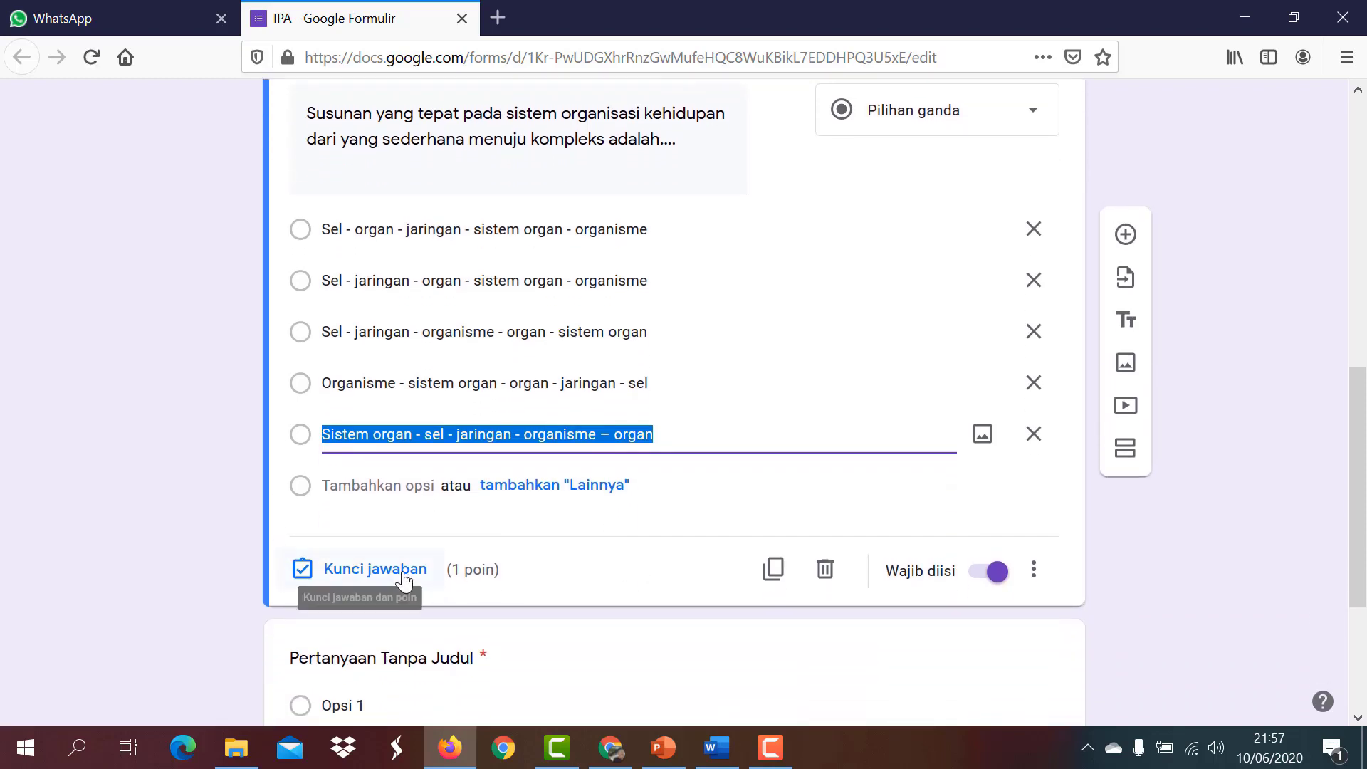
left_click(375, 569)
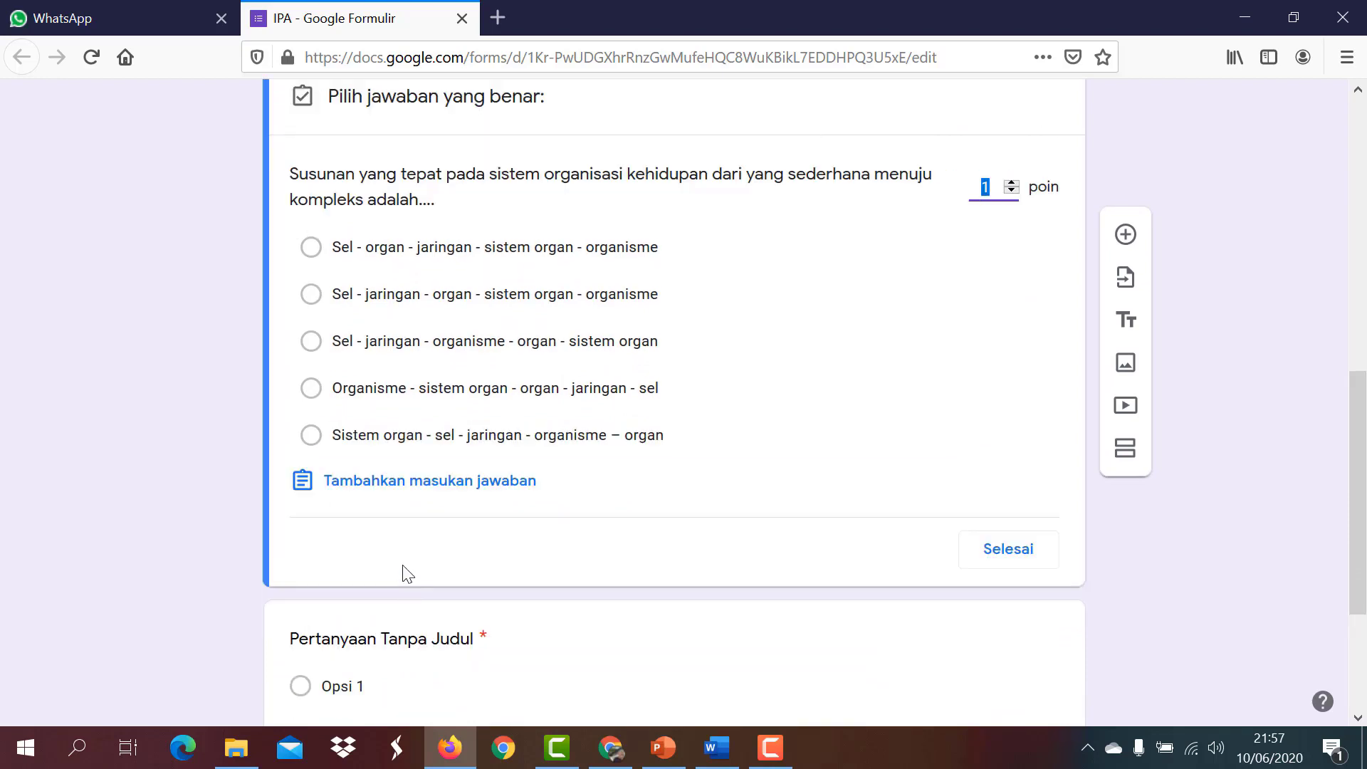
left_click(310, 294)
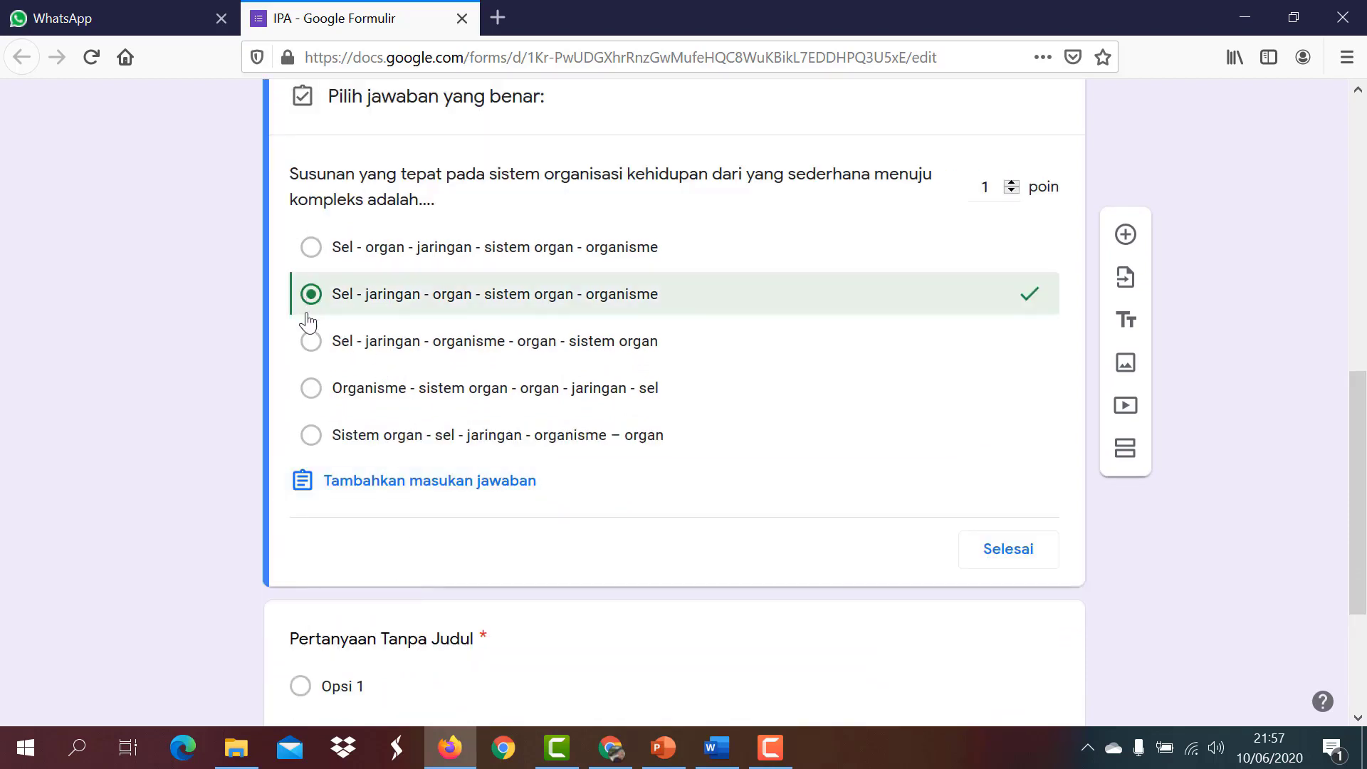
left_click(1011, 556)
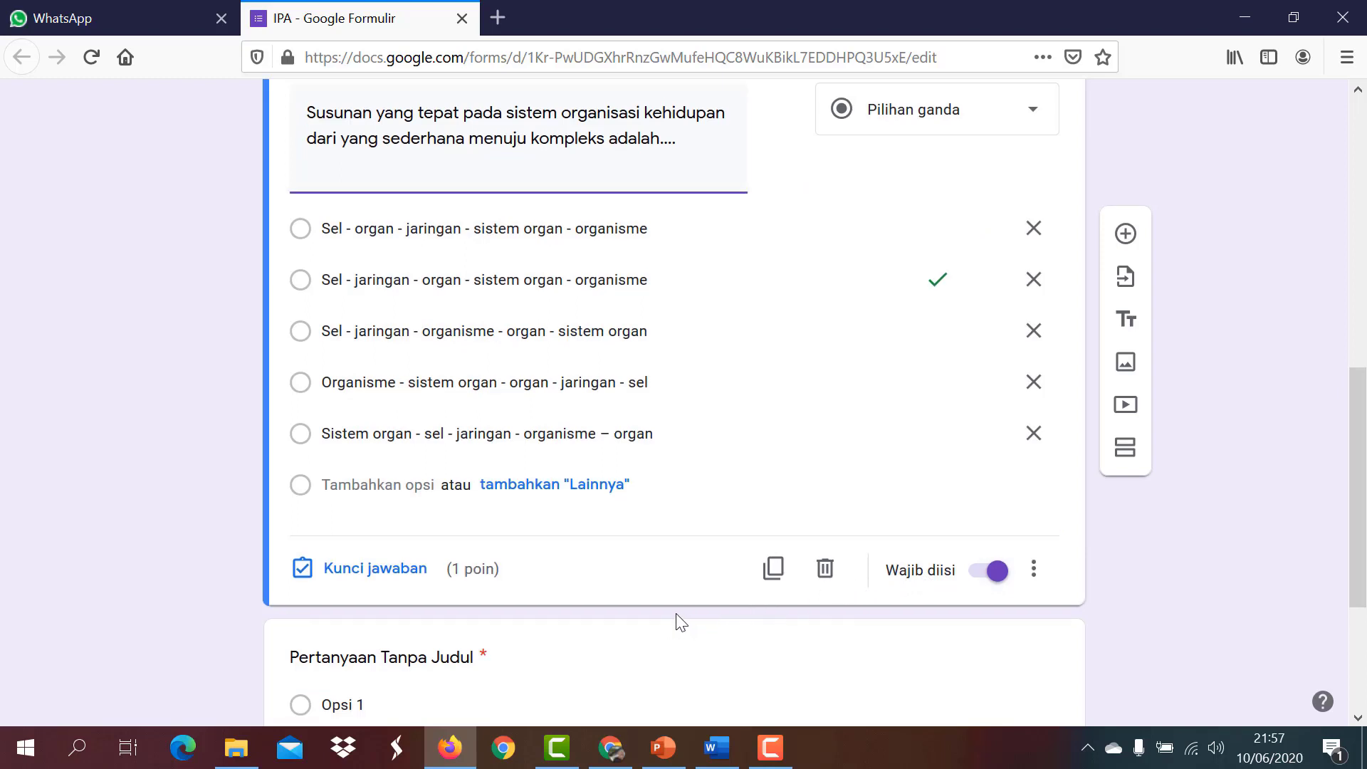
Copy the question "Hasil pengukuran menggunakan jangka sorong di atas adalah...." from the Word document into the third form question's text.
scroll(680, 622, "down", 3)
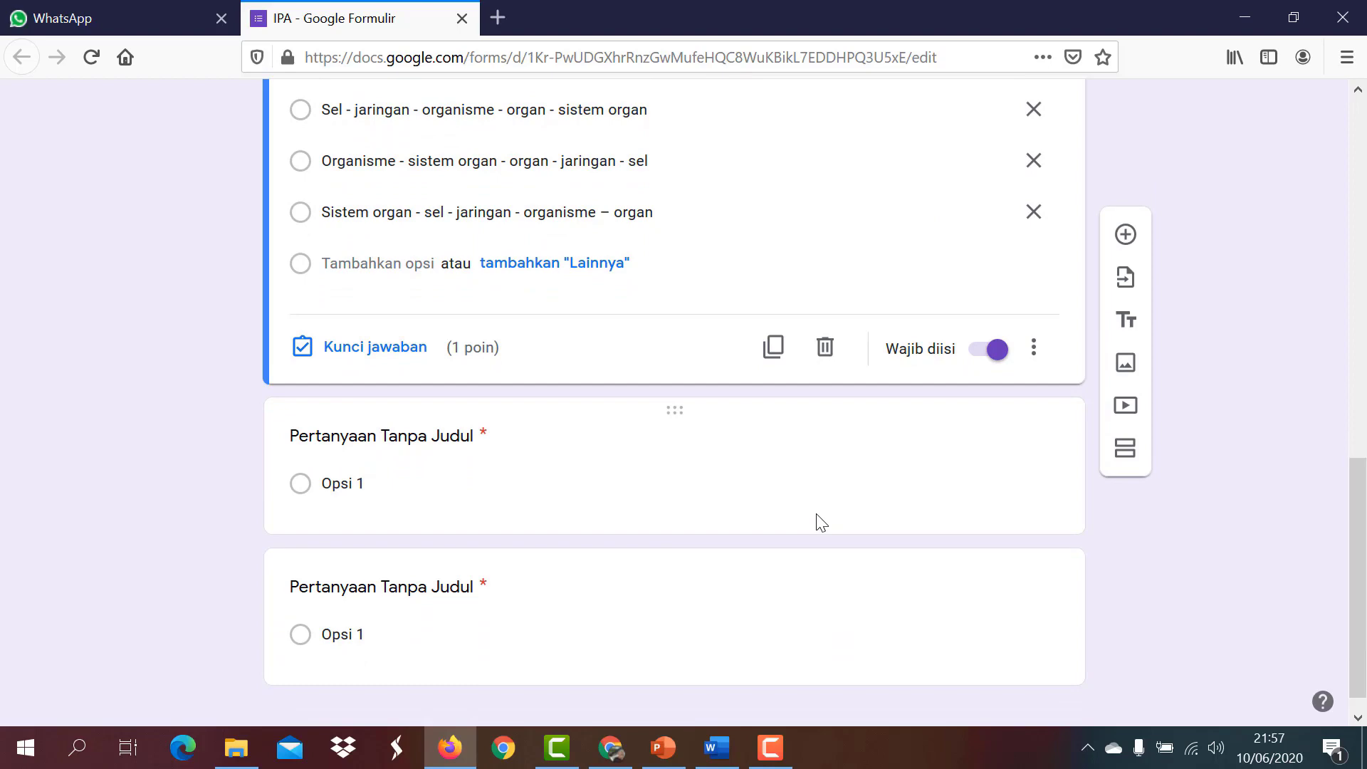
left_click(717, 747)
scroll(673, 571, "down", 2)
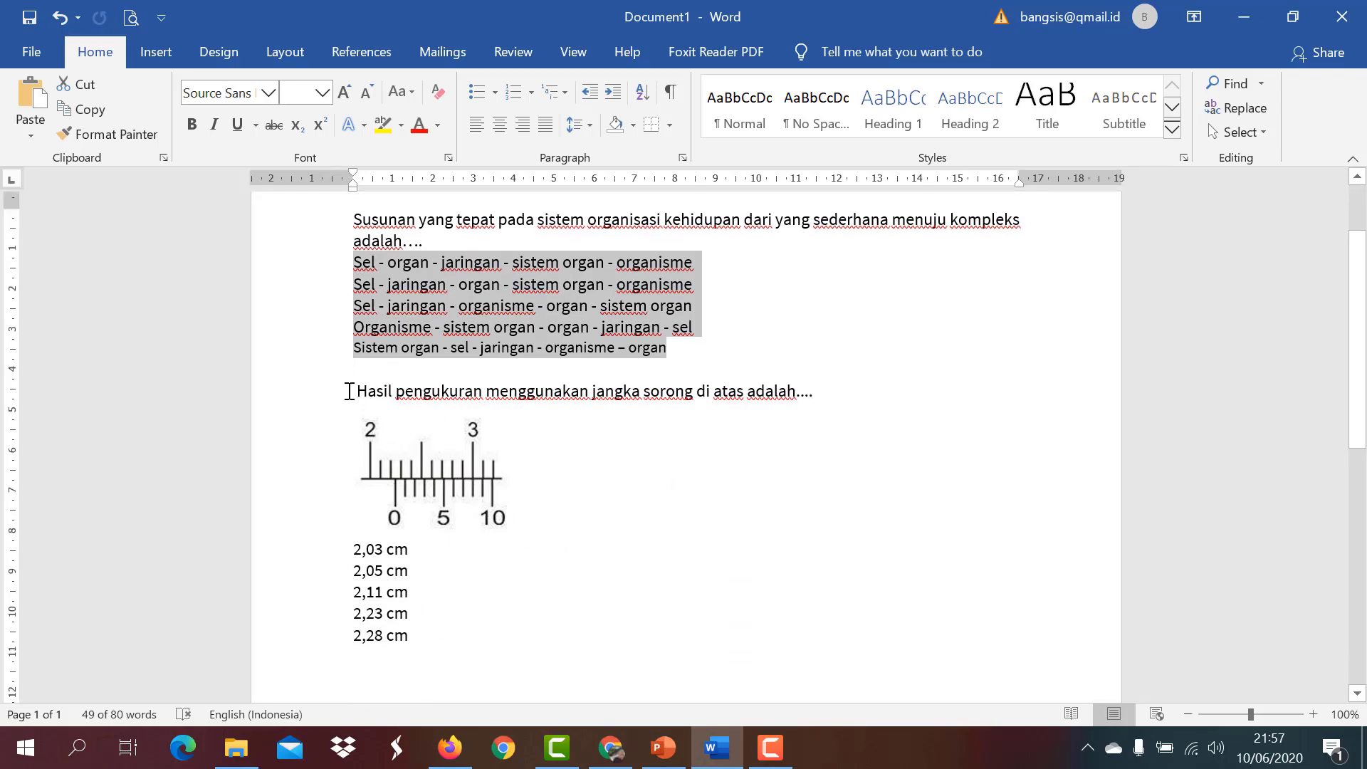
left_click_drag(355, 391, 909, 414)
key("ctrl+c")
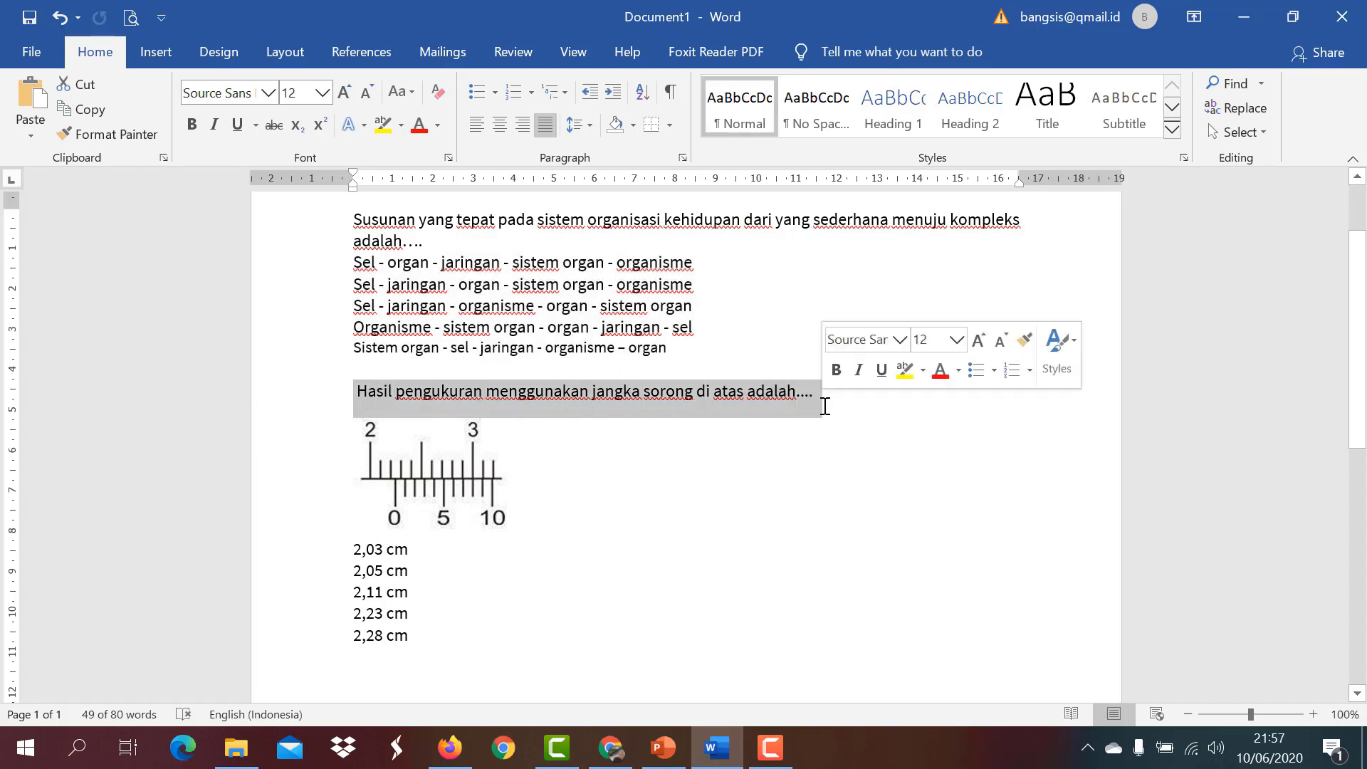
left_click(449, 748)
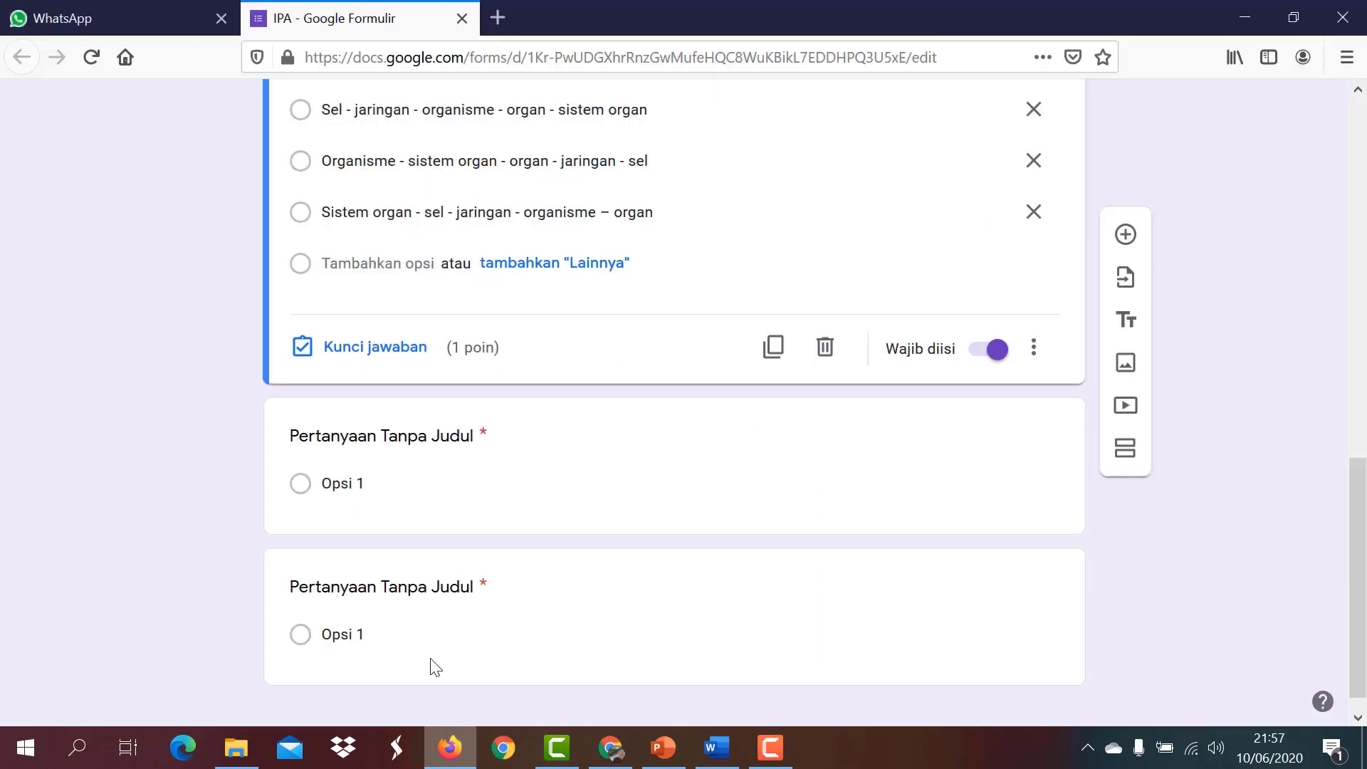
left_click(335, 443)
key("ctrl+v")
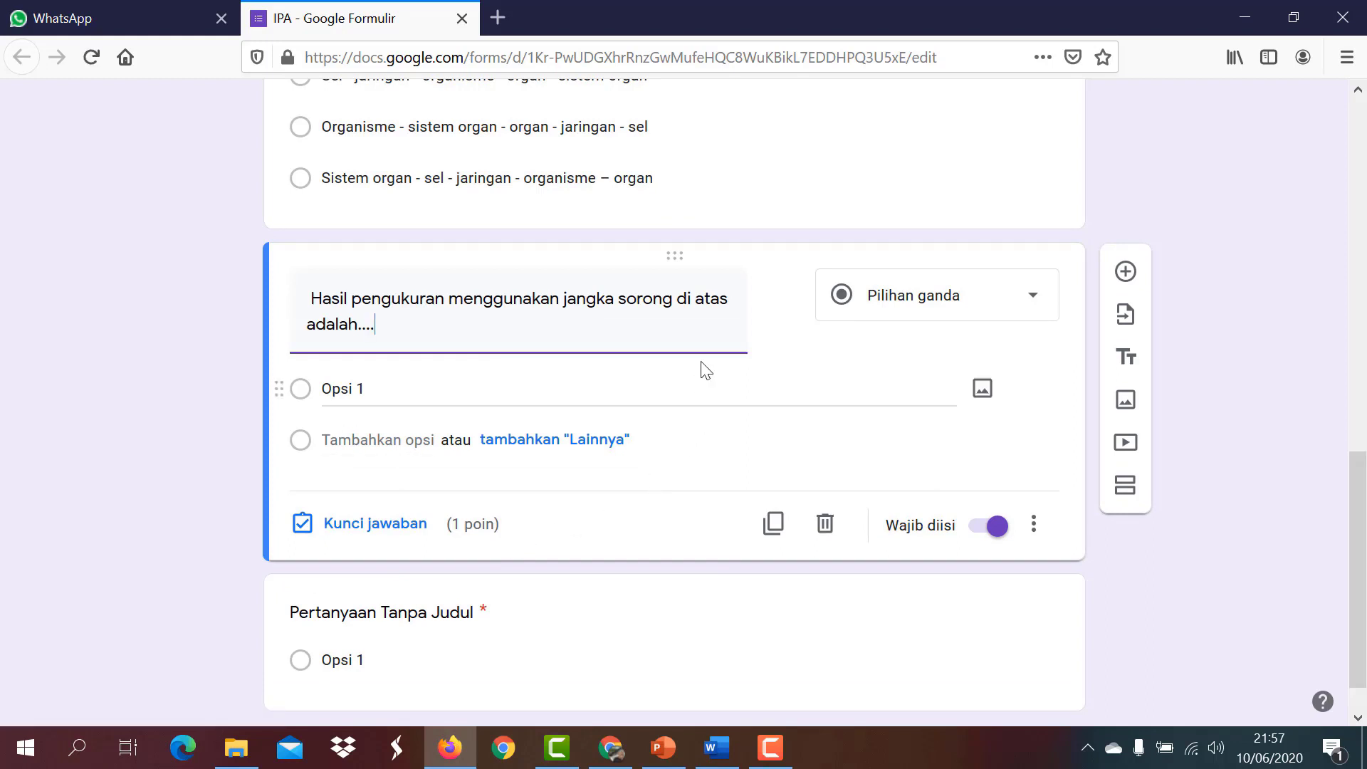
Start inserting an image into the third question, then capture the caliper scale drawing in Word with the Snipping Tool.
mouse_move(629, 332)
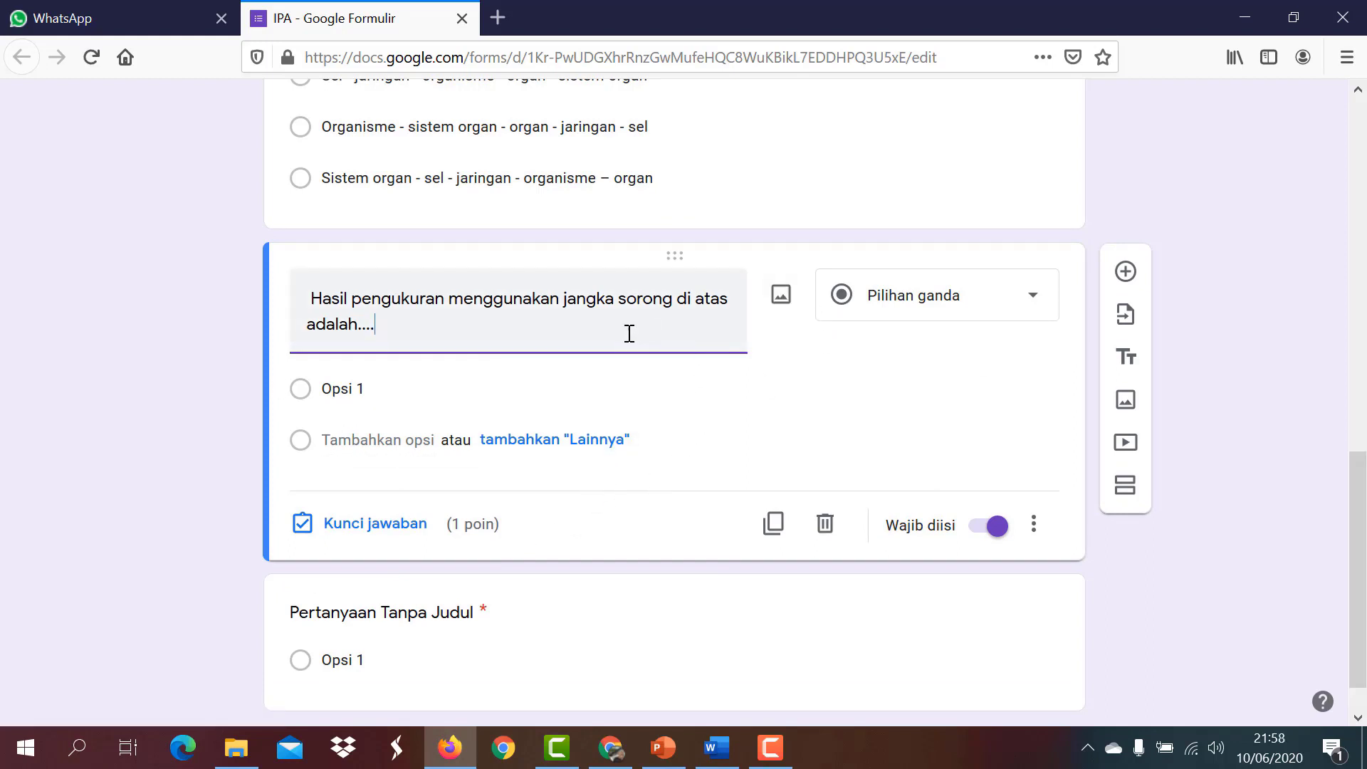
left_click(781, 295)
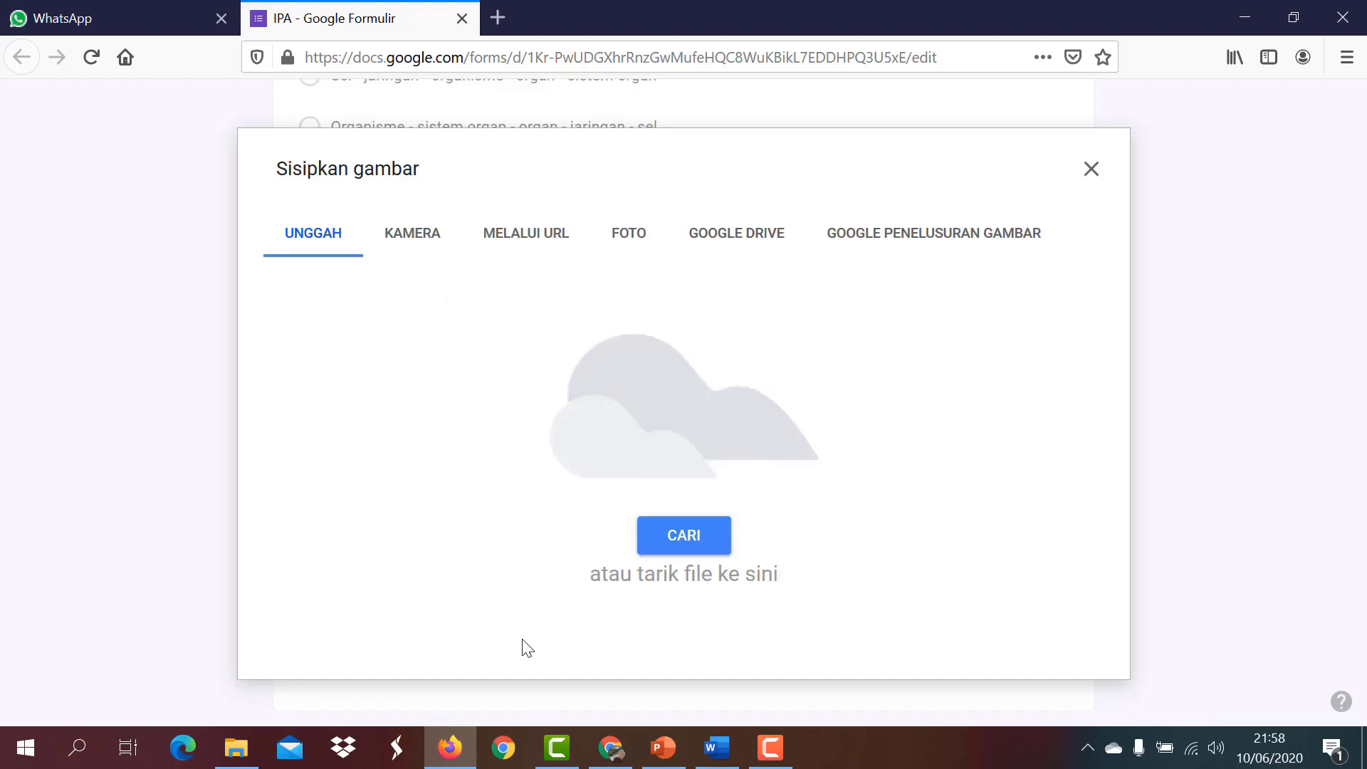
left_click(716, 746)
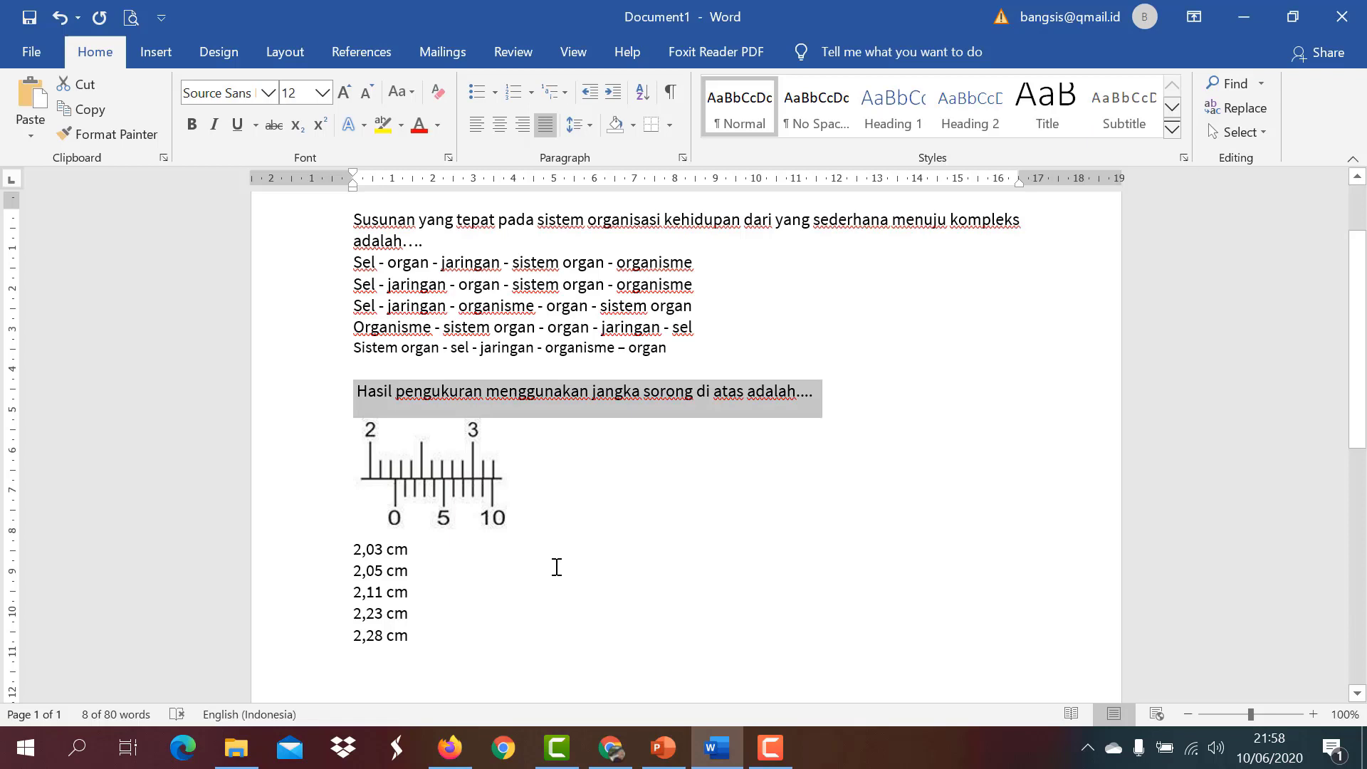
left_click(575, 544)
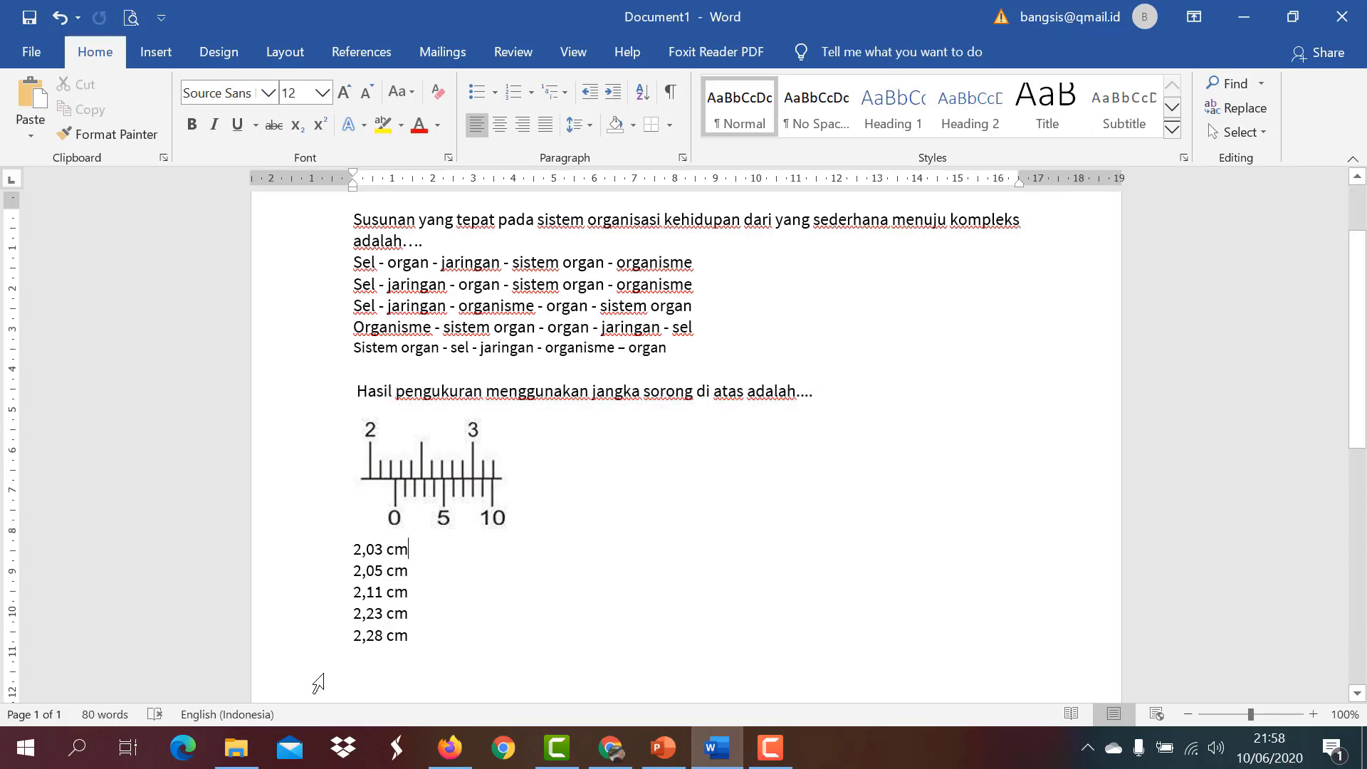
left_click(83, 744)
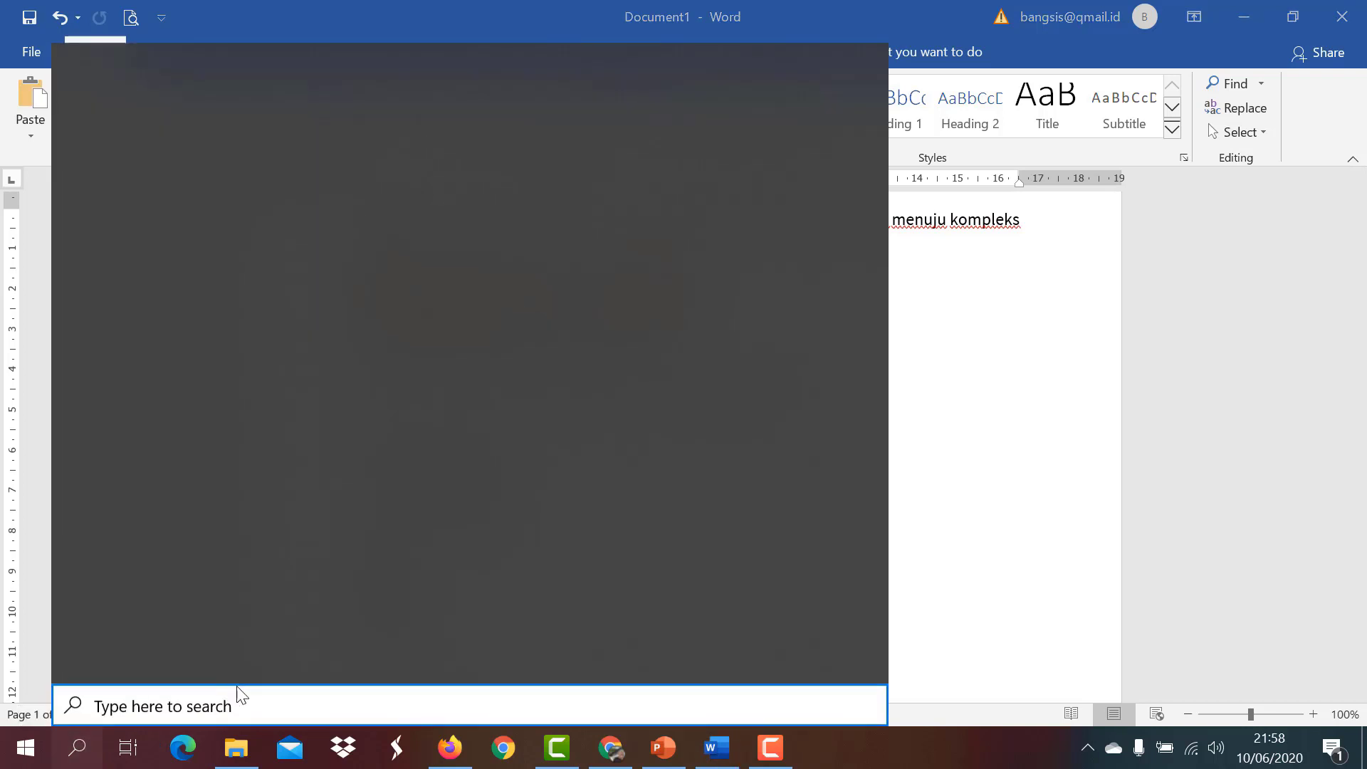
type("snip")
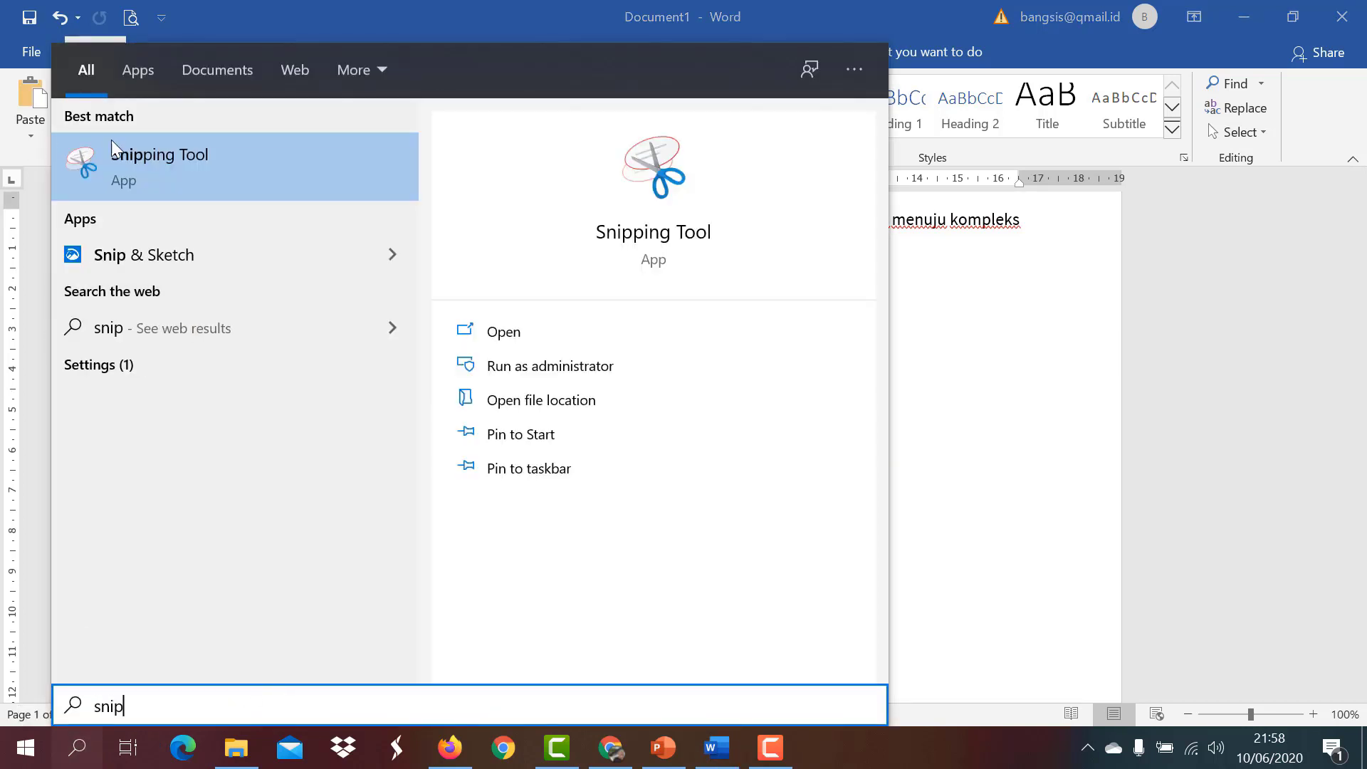
left_click(159, 174)
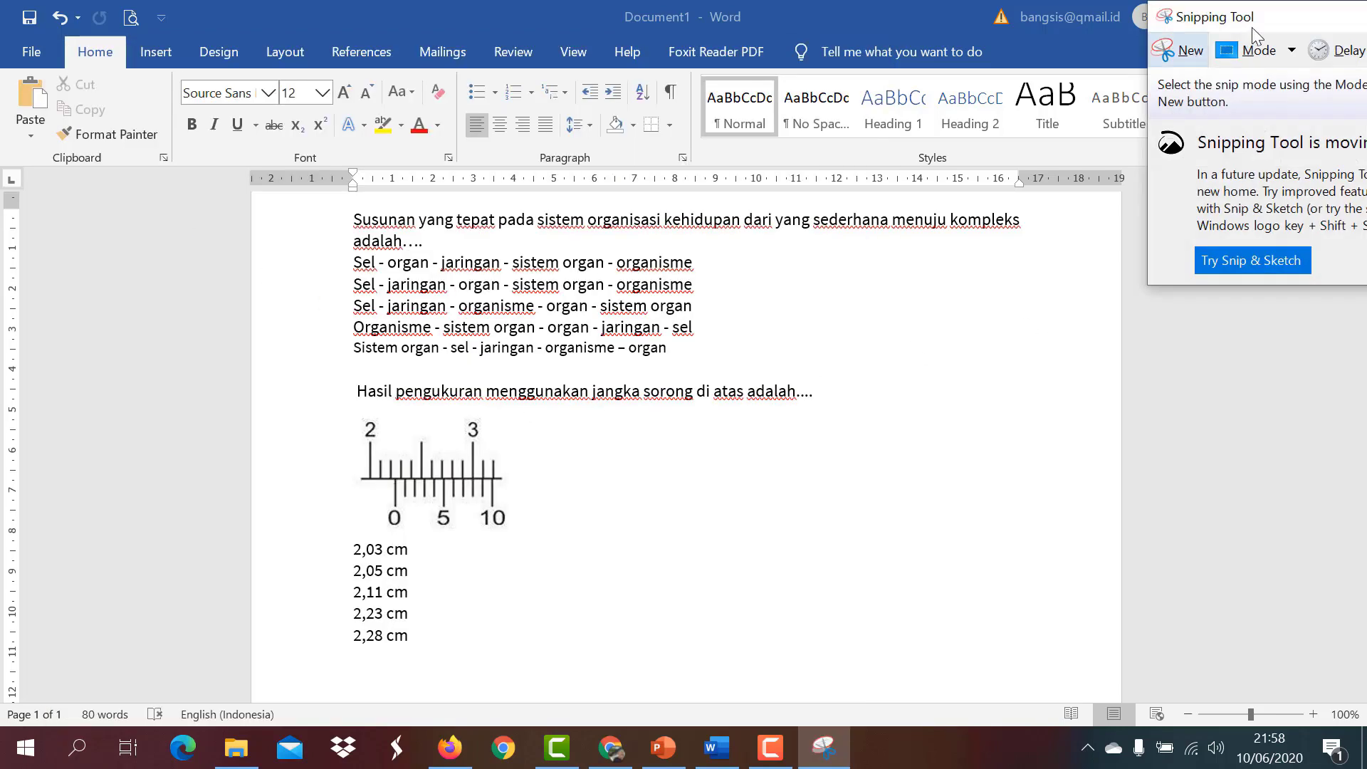
left_click_drag(1278, 11, 858, 255)
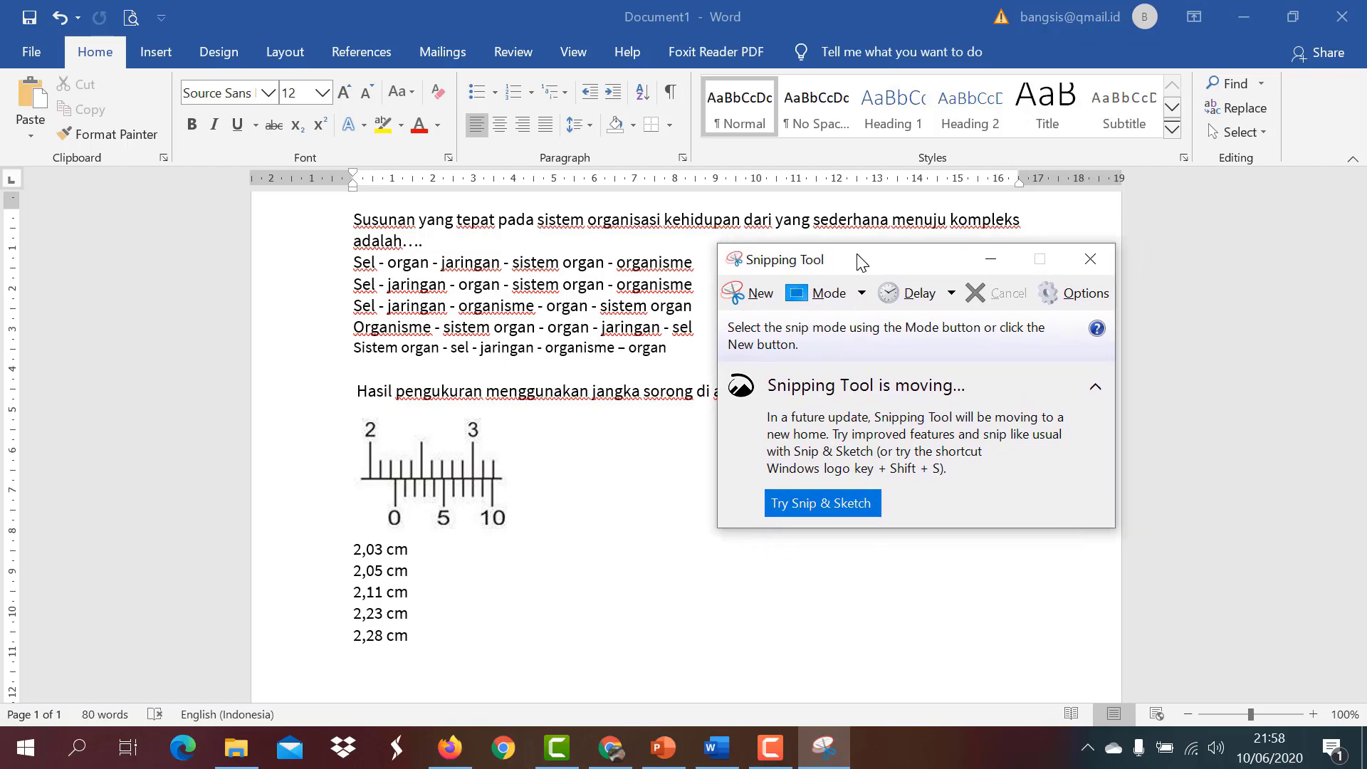
left_click(749, 293)
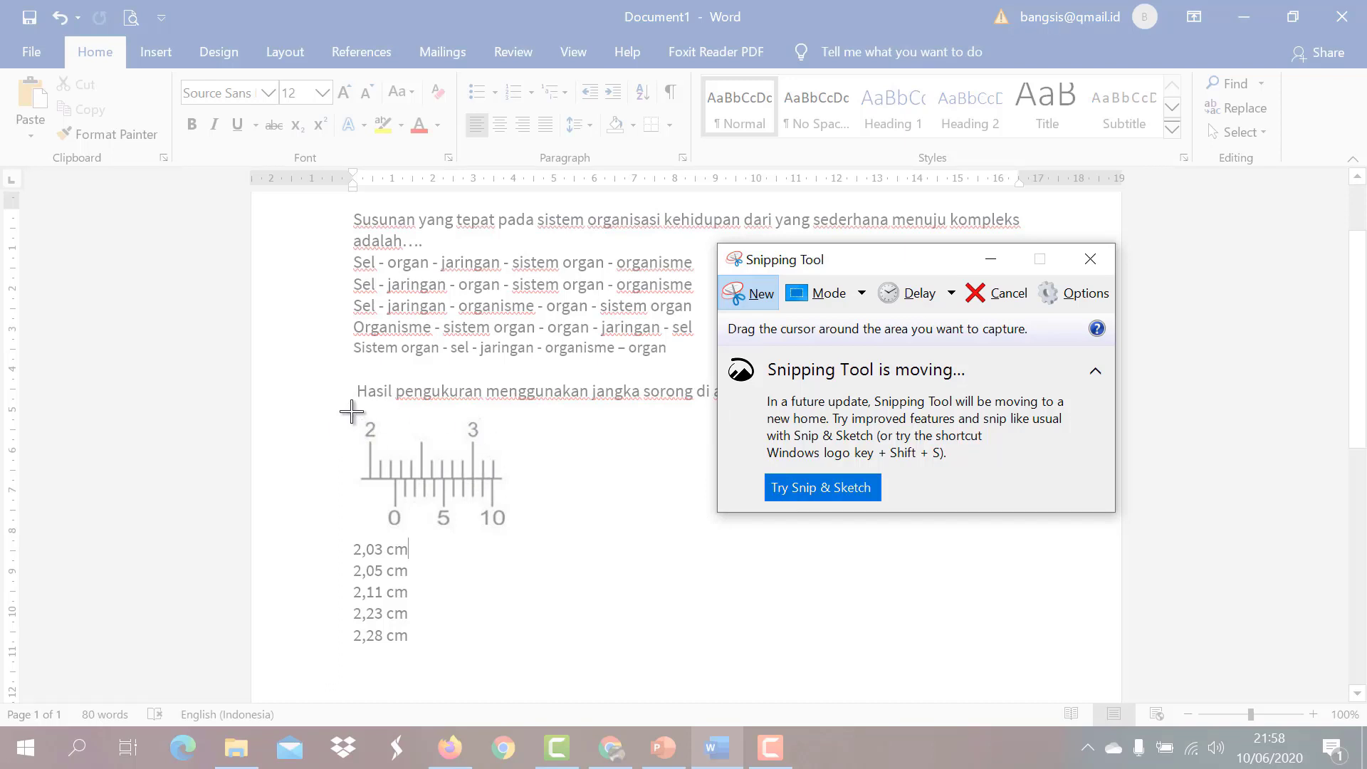
left_click_drag(352, 411, 524, 539)
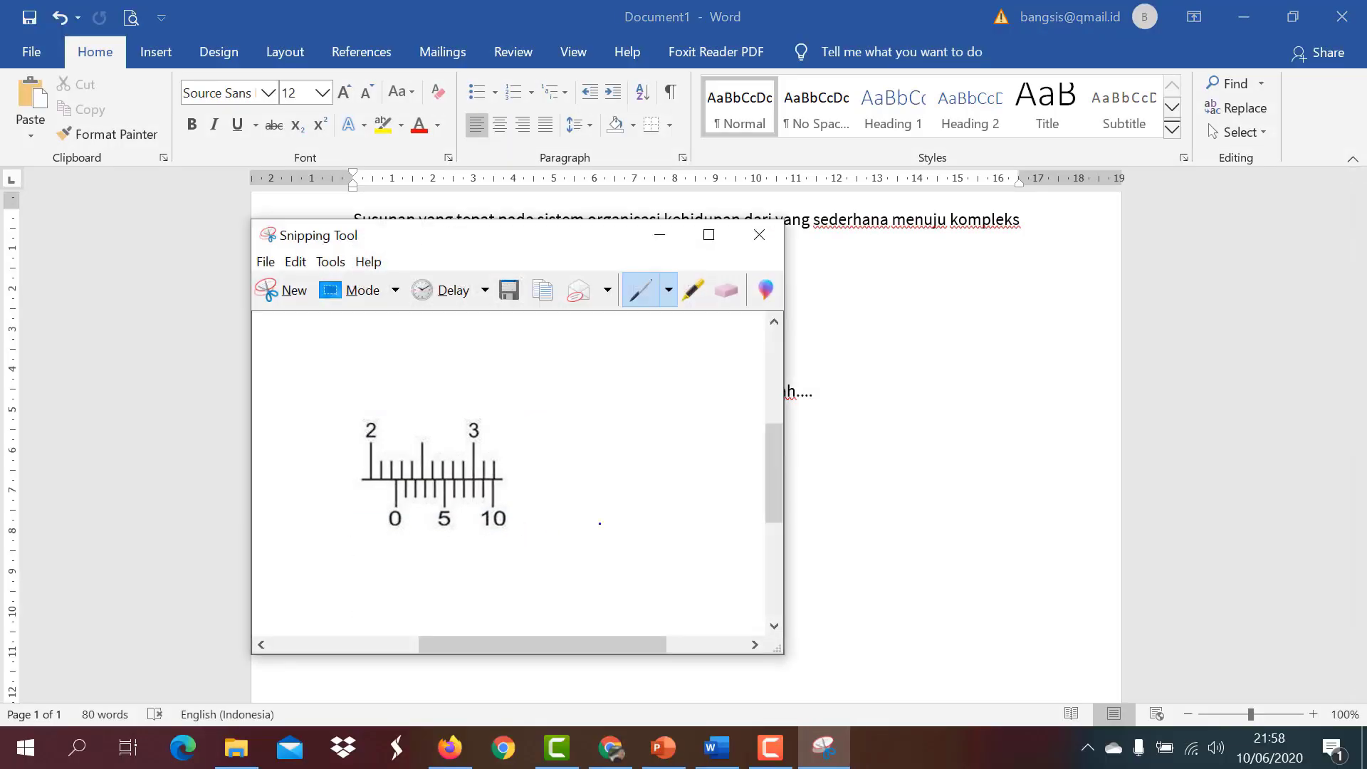
Save the snip of the caliper scale as a PNG named 11 in the Pictures folder and close the Snipping Tool.
left_click(266, 262)
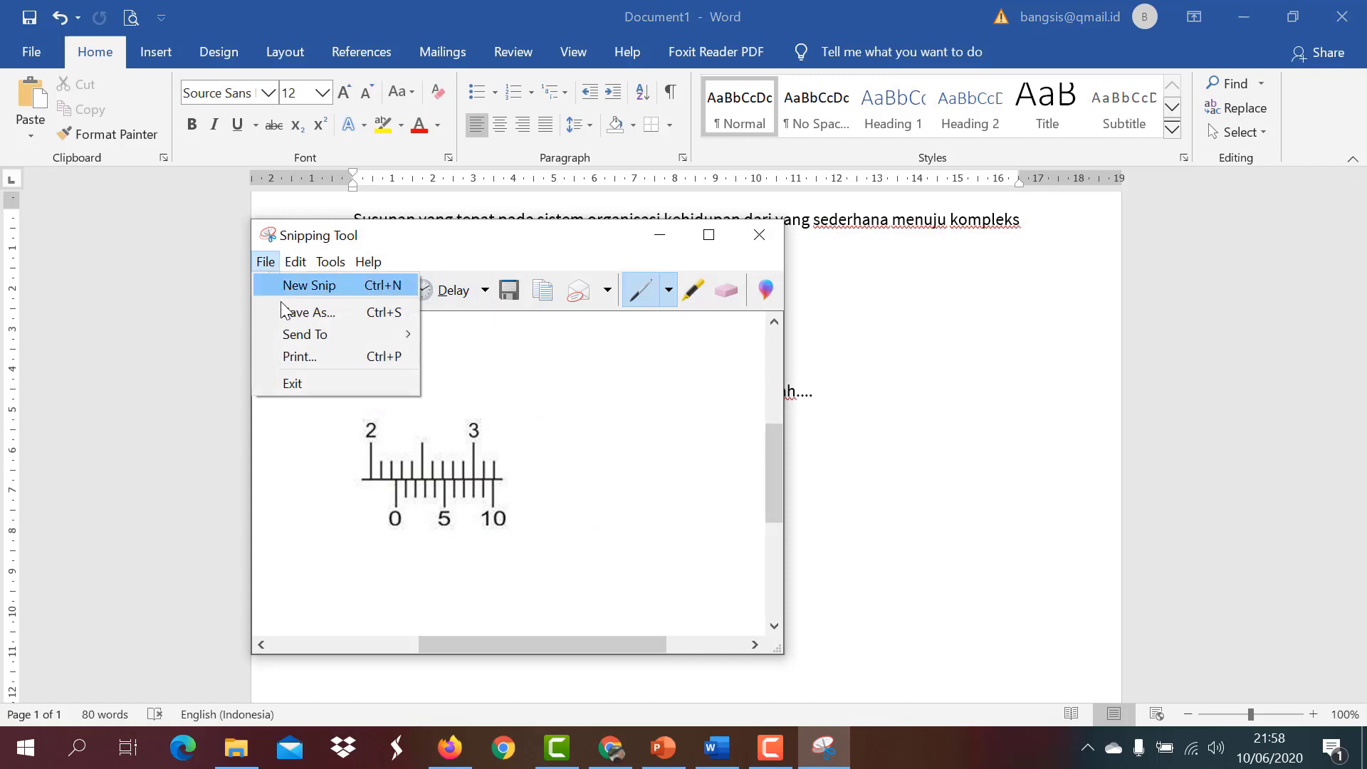
left_click(298, 313)
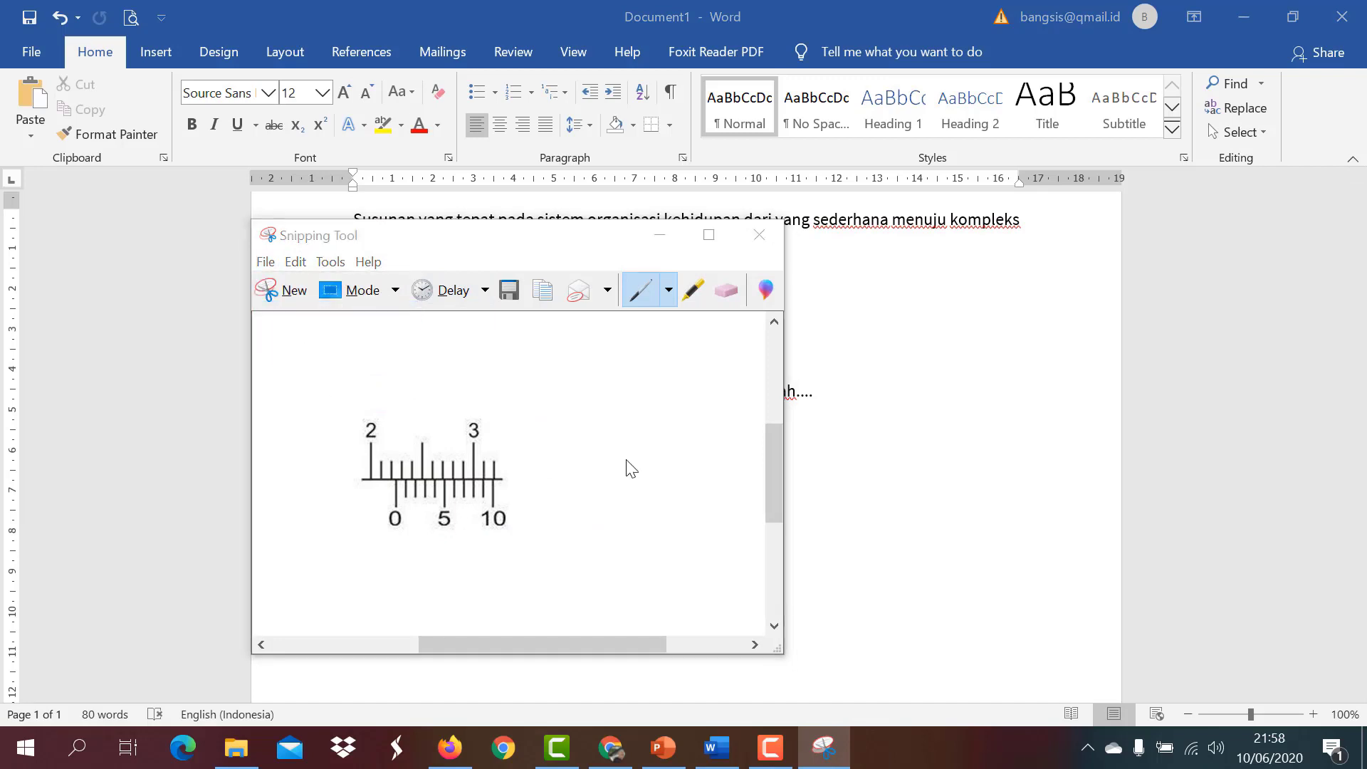
left_click_drag(413, 328, 422, 279)
left_click(354, 371)
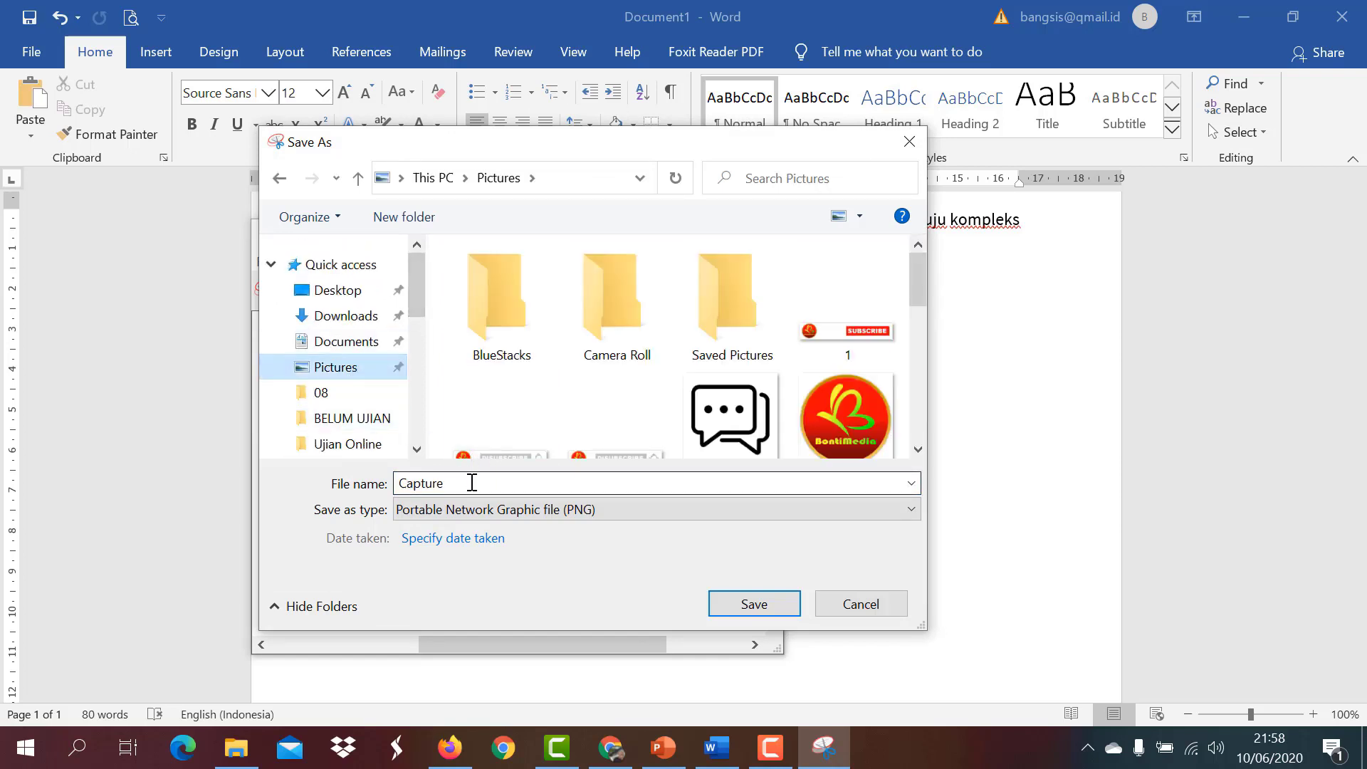
left_click_drag(472, 482, 377, 491)
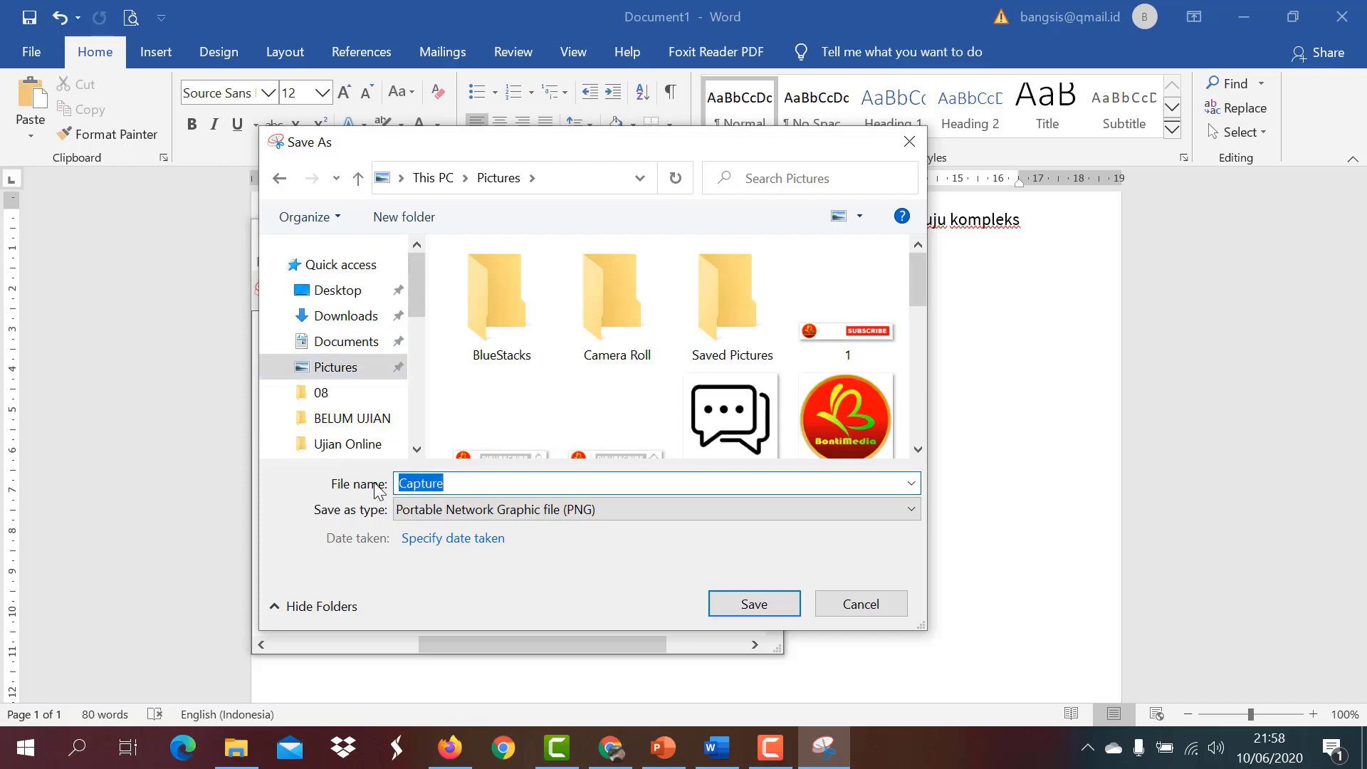
type("11")
left_click(773, 607)
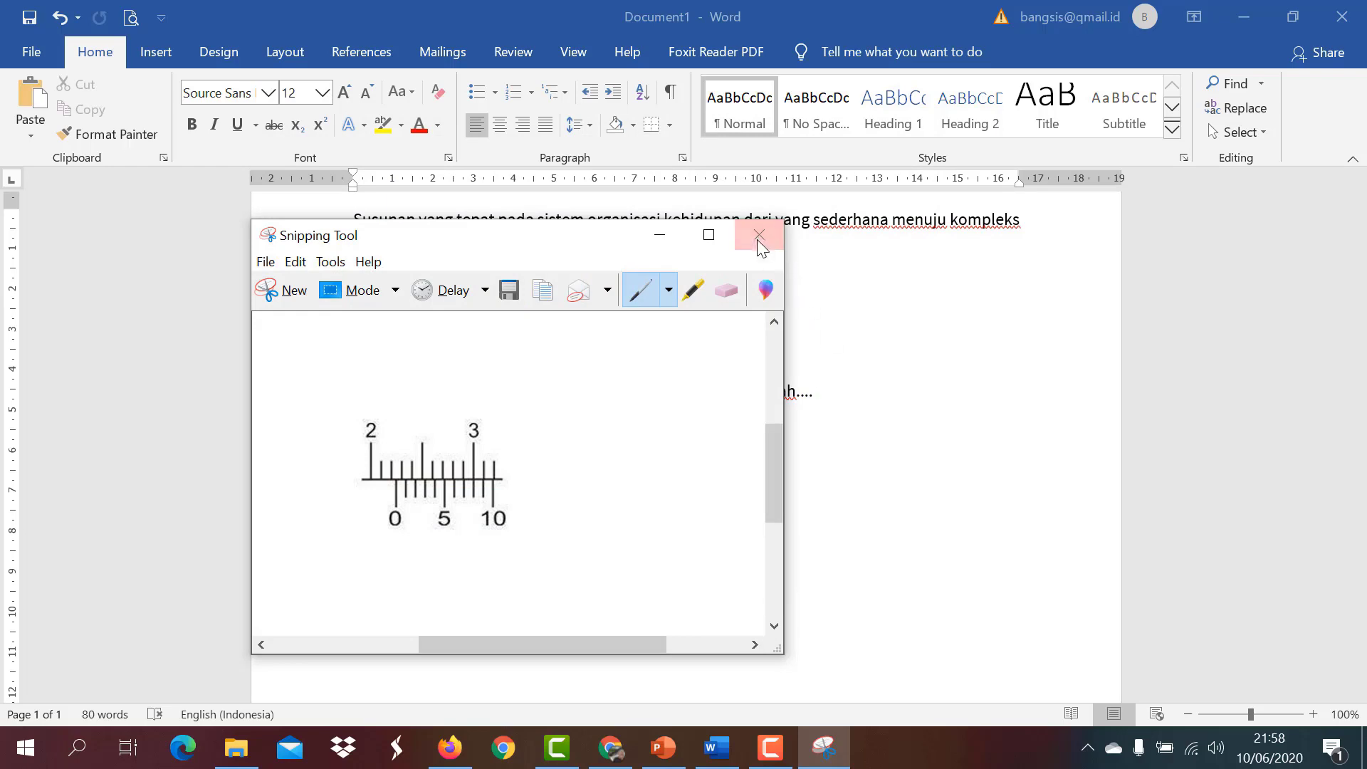
left_click(766, 247)
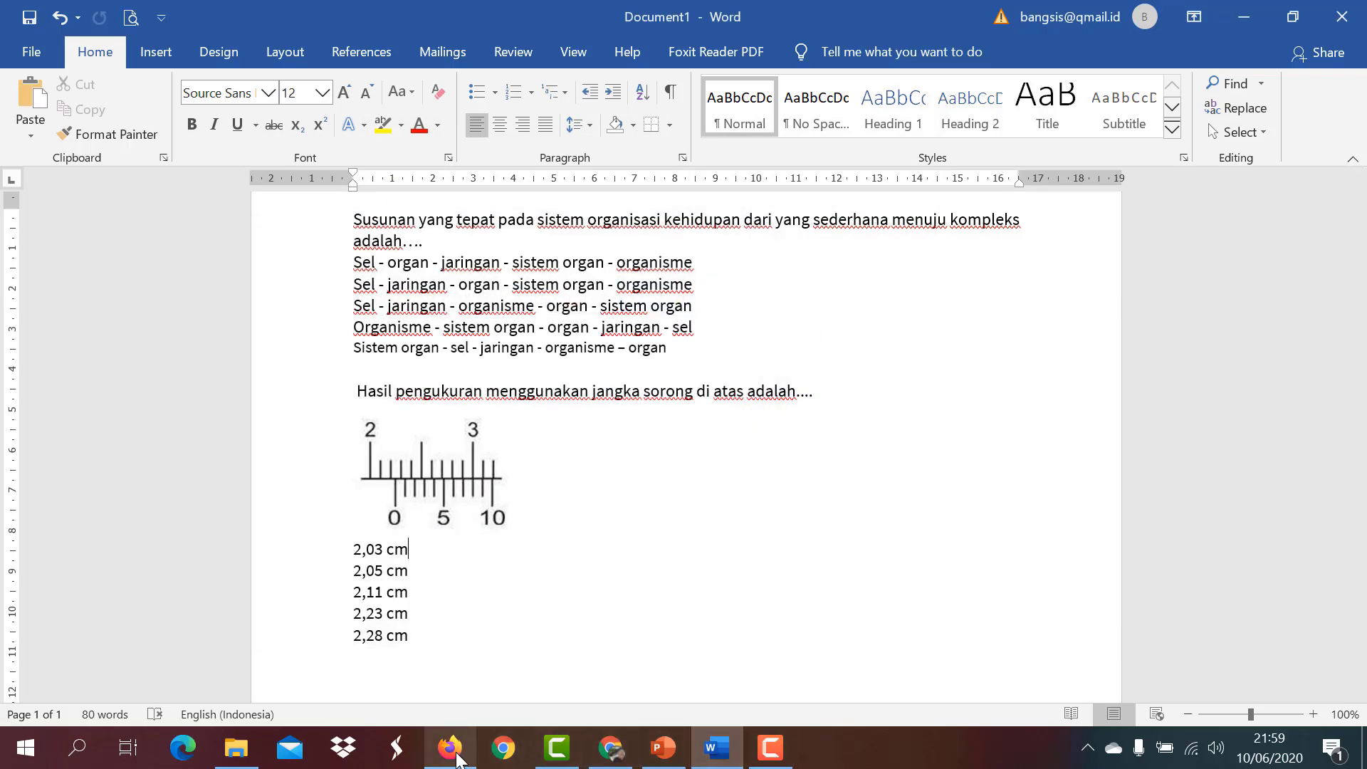
Upload the image 11 from the Pictures folder into the third form question.
left_click(456, 759)
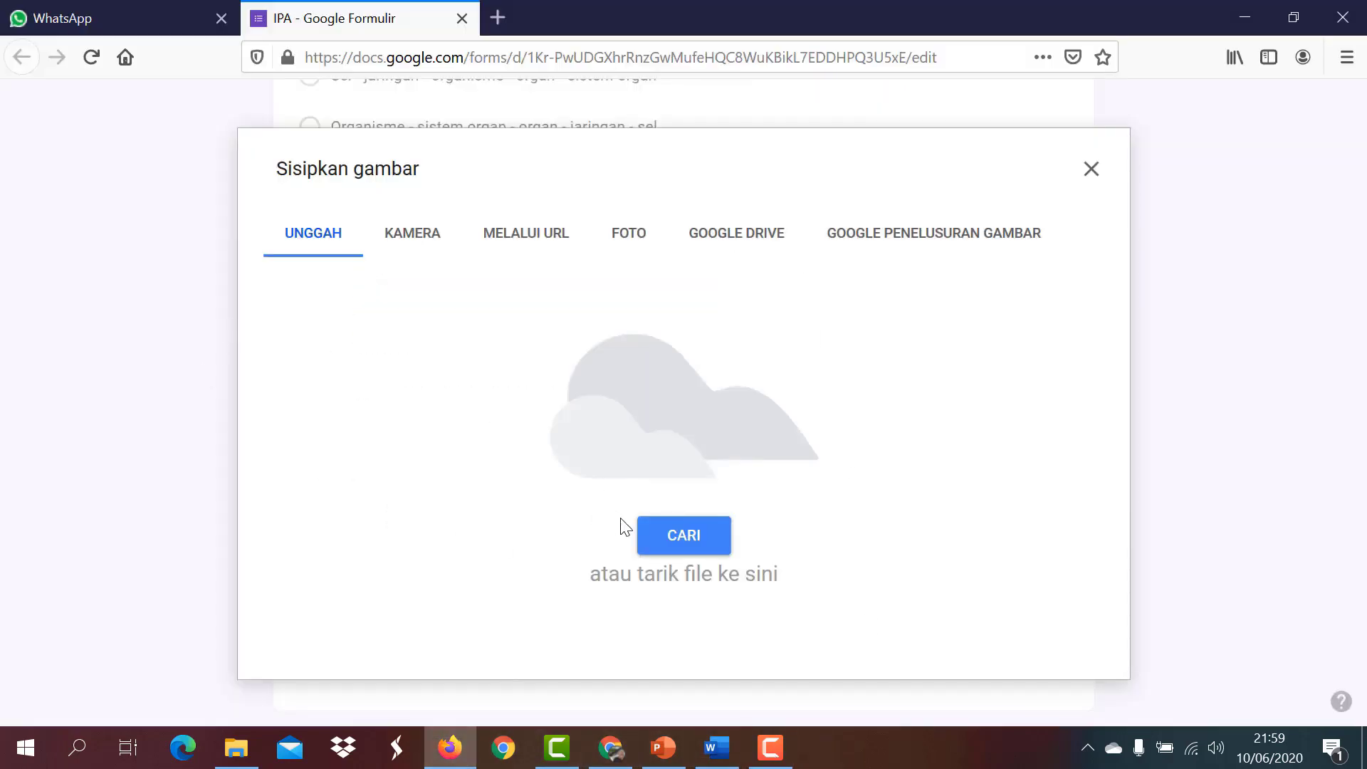
left_click(681, 543)
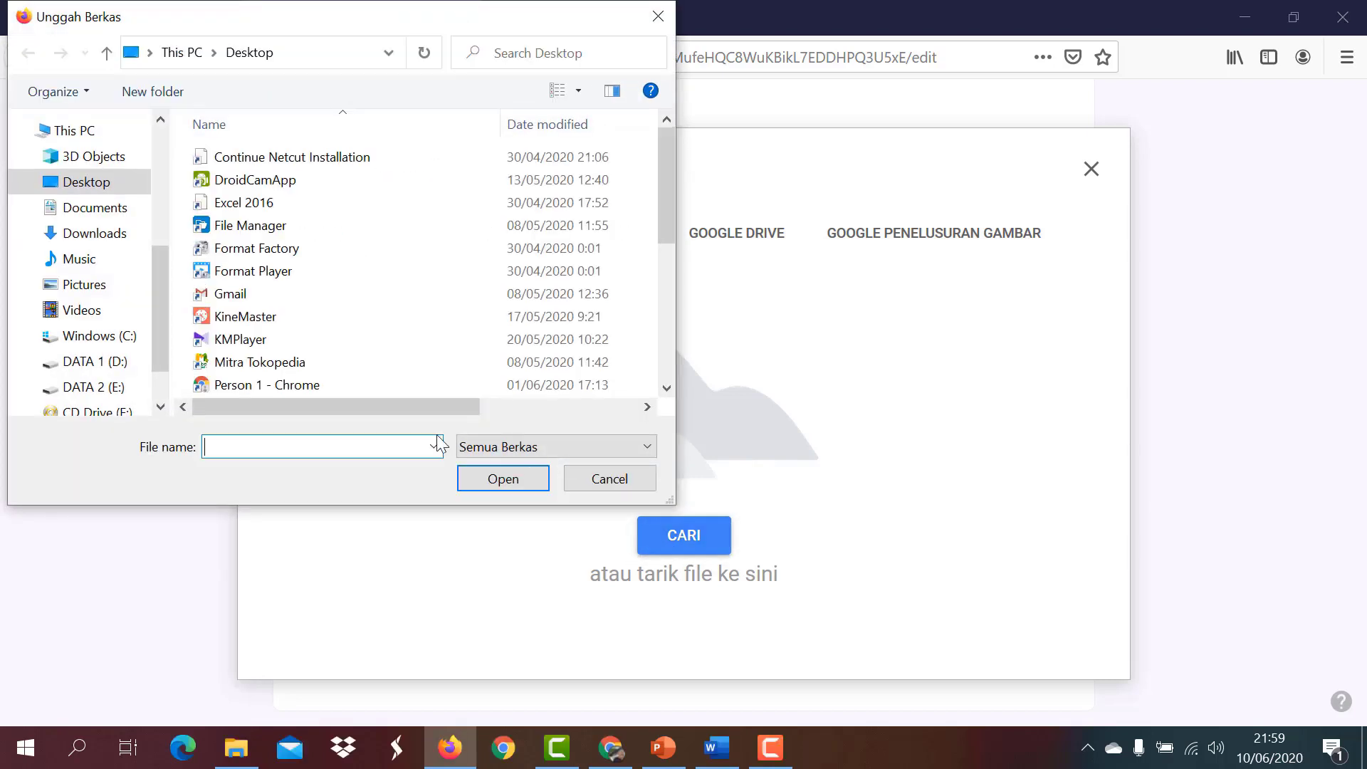
left_click(107, 294)
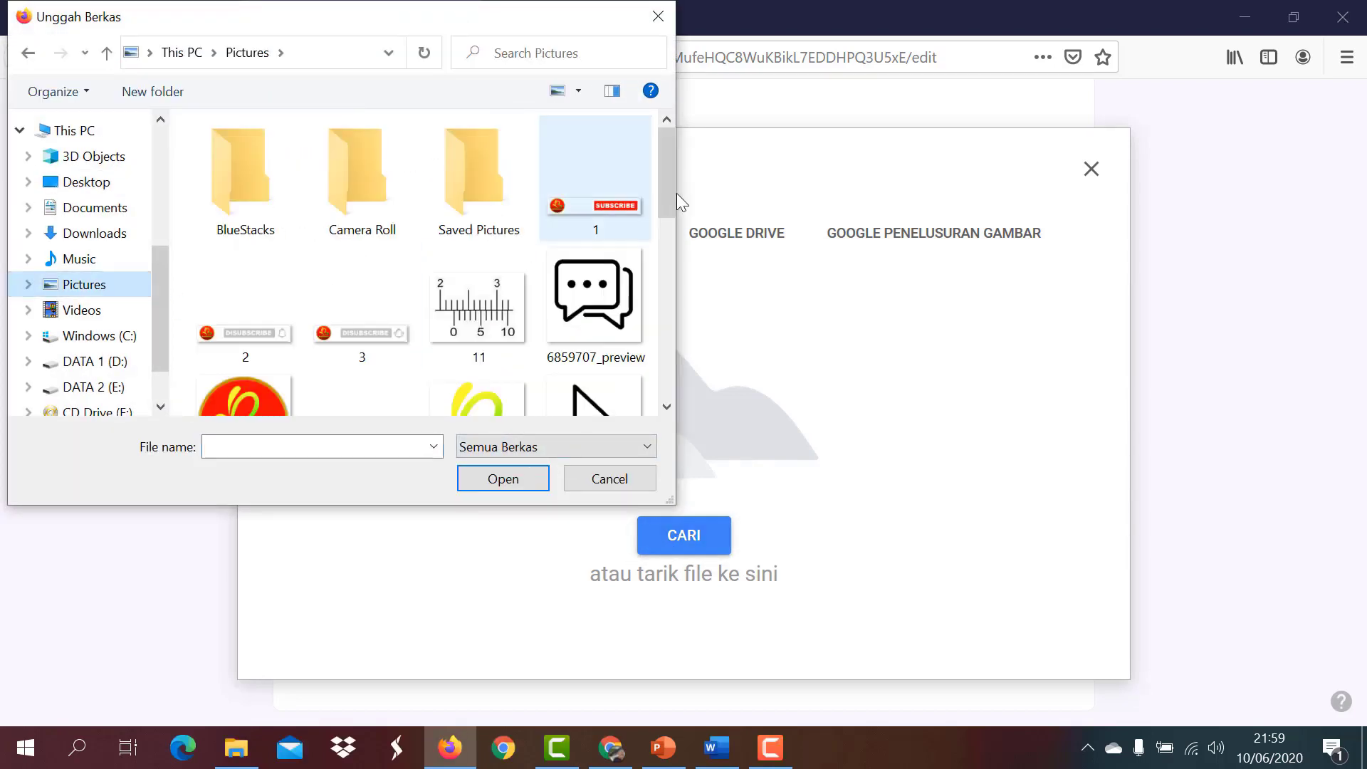
left_click_drag(660, 180, 657, 198)
left_click(477, 235)
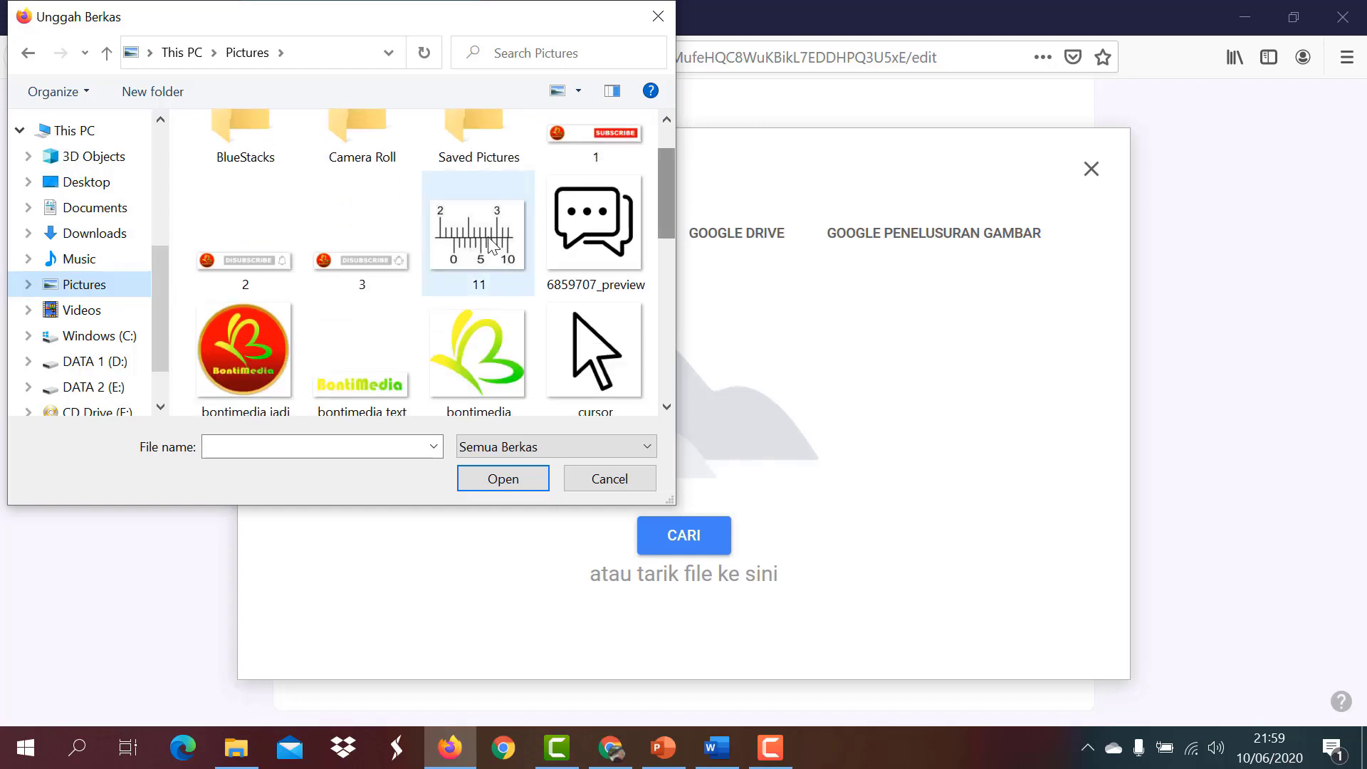
left_click(504, 480)
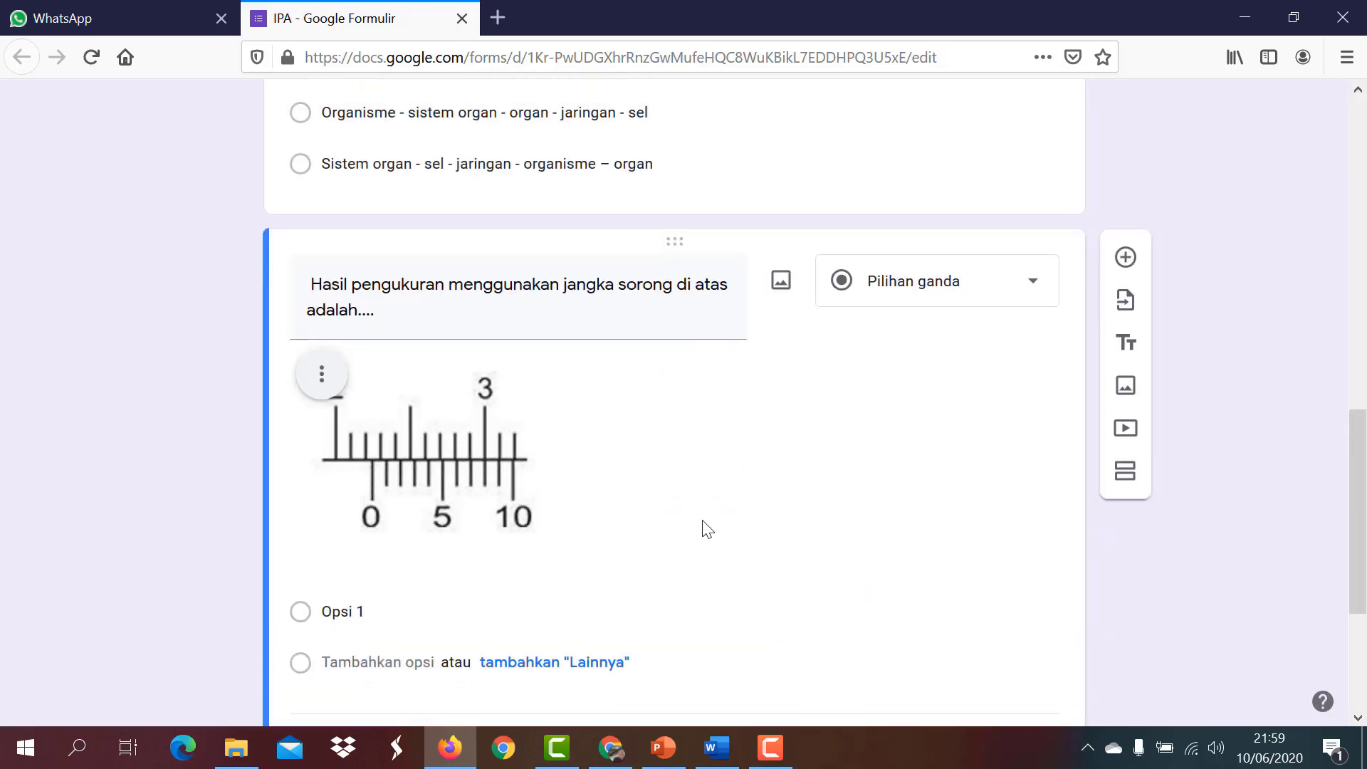
Copy the five answers from 2,03 cm to 2,28 cm in Word and paste them as the third question's options.
scroll(676, 538, "down", 3)
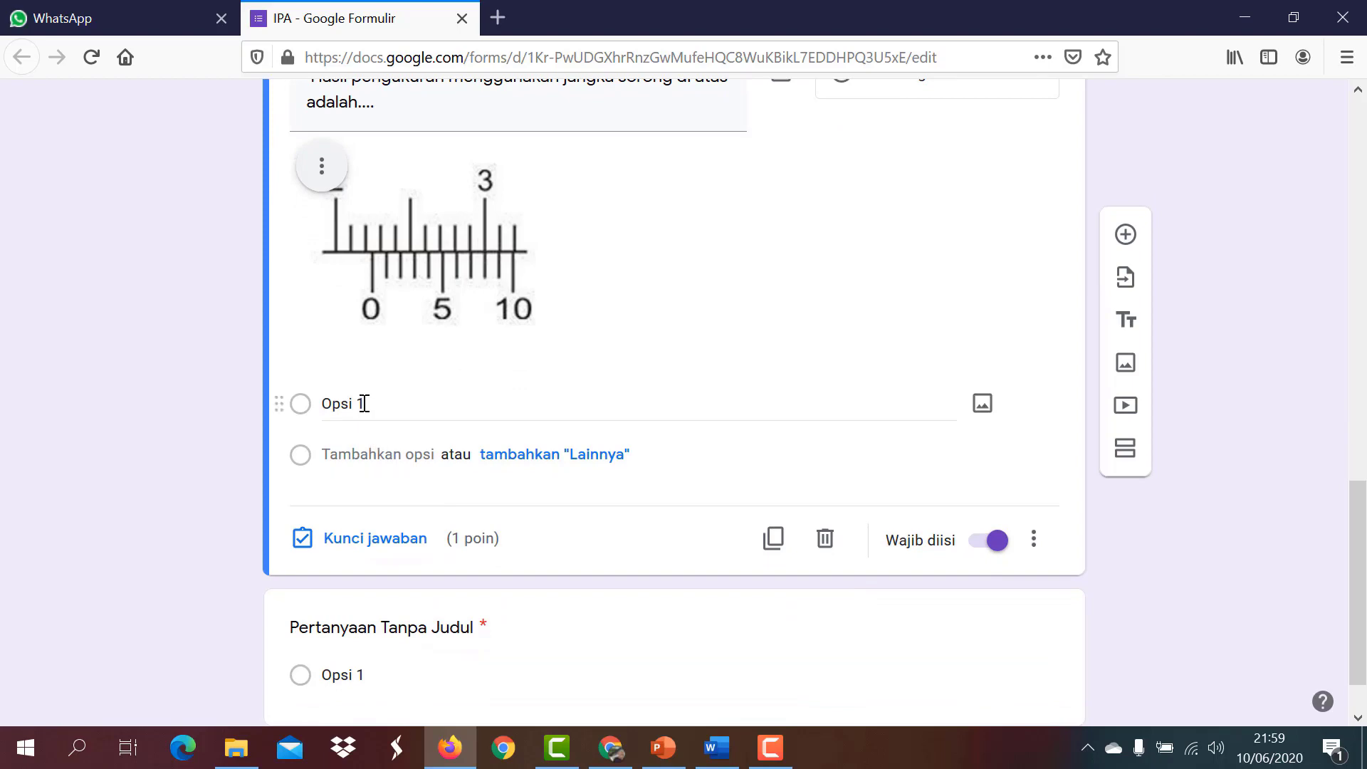
left_click(716, 747)
left_click_drag(350, 547, 399, 637)
key("ctrl+c")
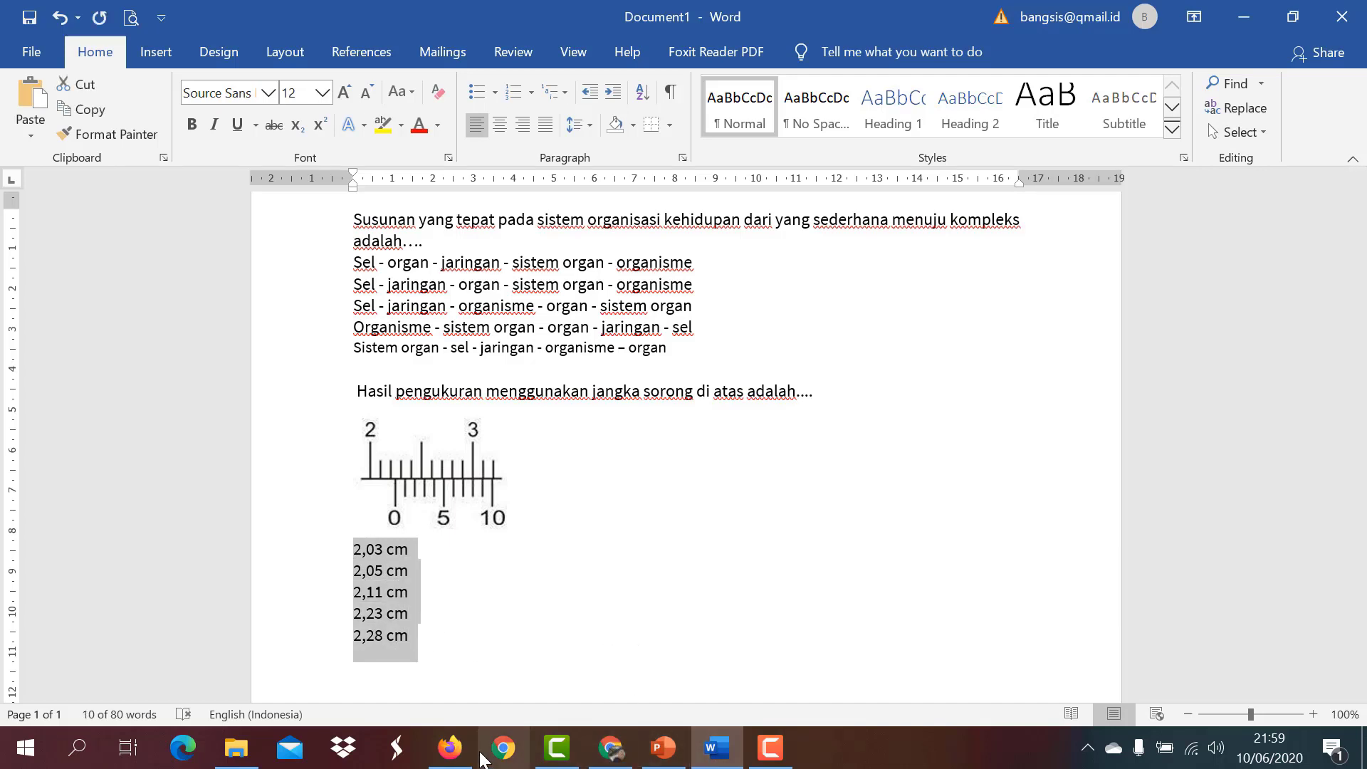
left_click(451, 753)
left_click(345, 403)
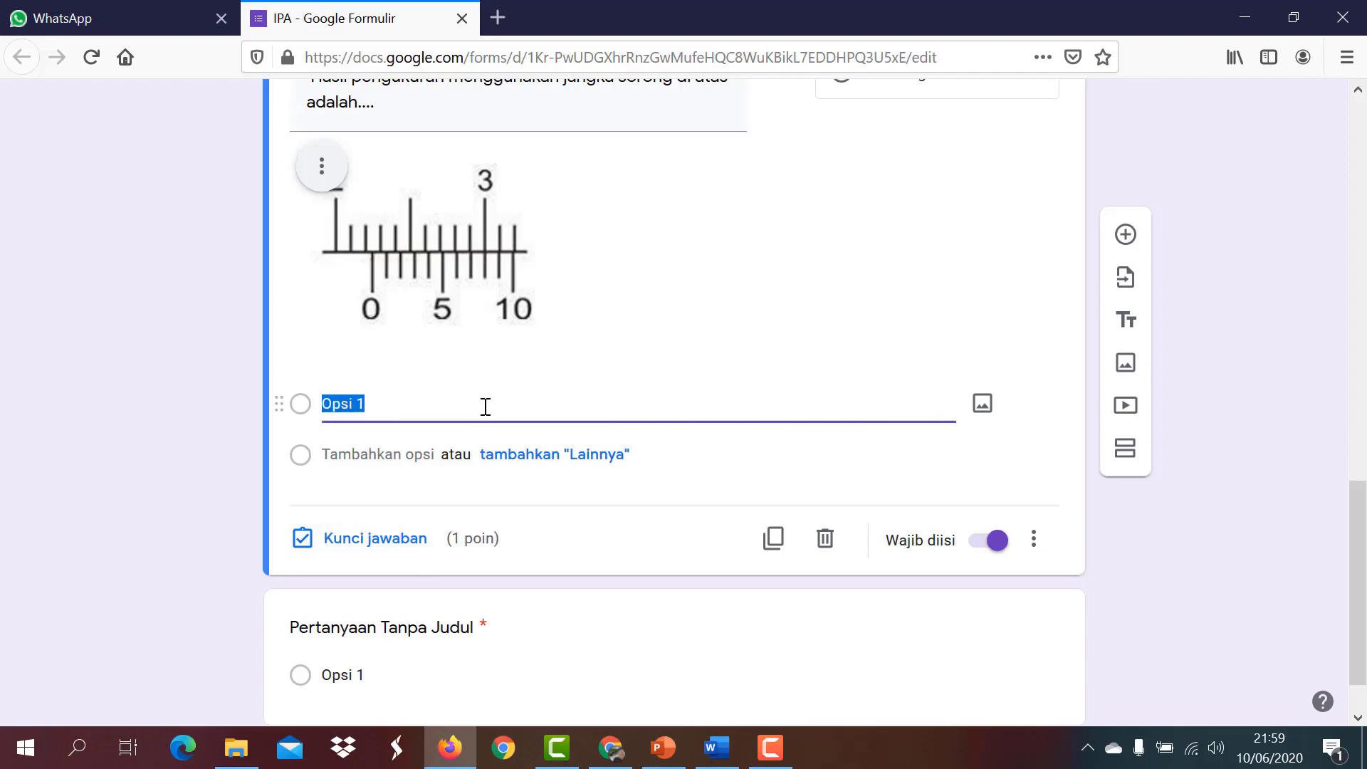
key("ctrl+v")
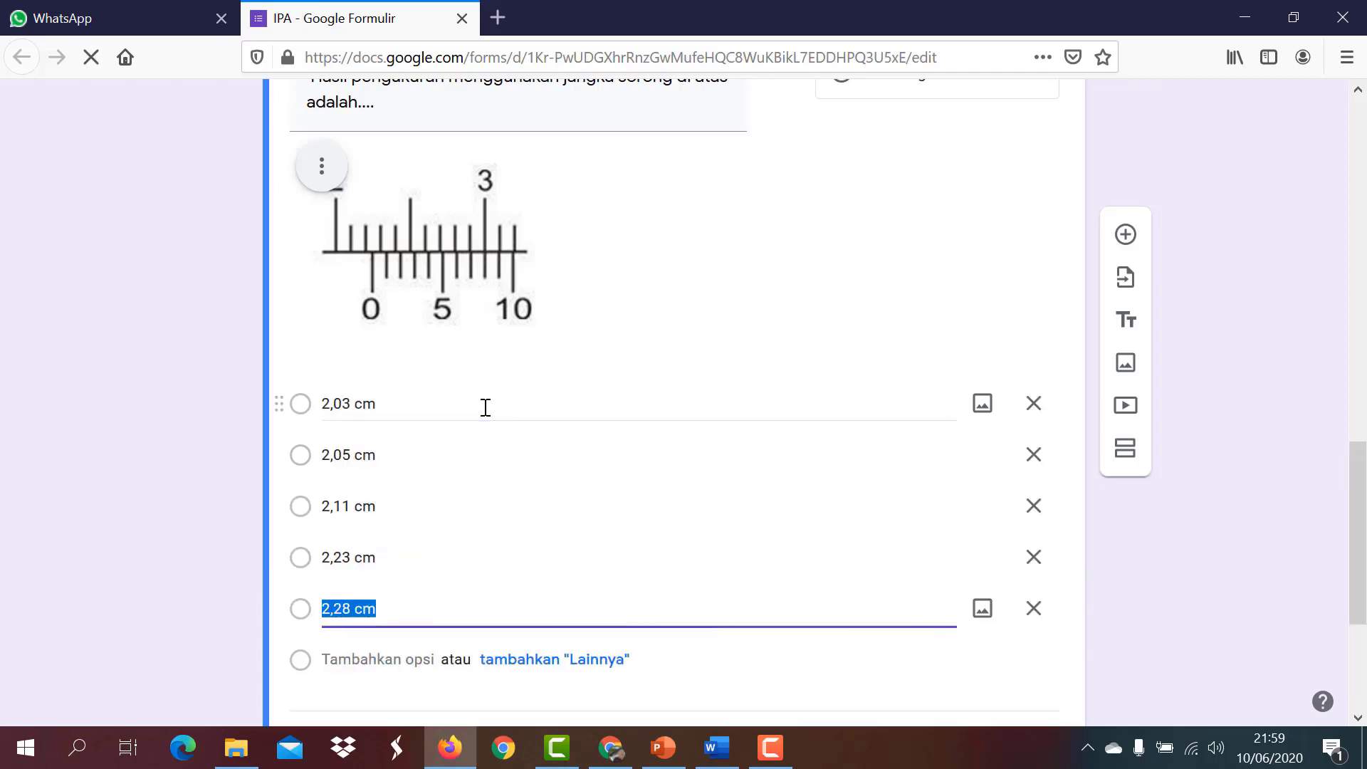
Mark 2,28 cm as the correct answer in the third question's answer key.
scroll(617, 487, "down", 1)
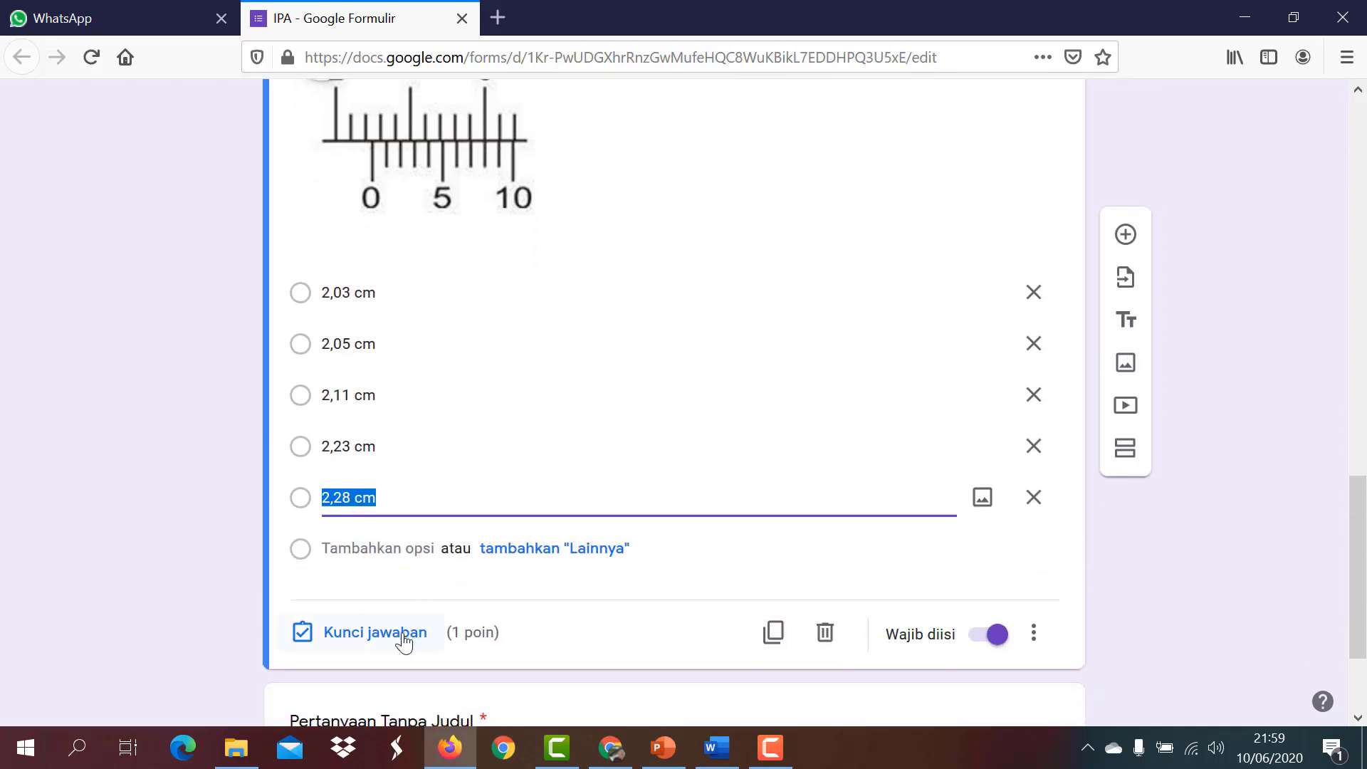
left_click(388, 633)
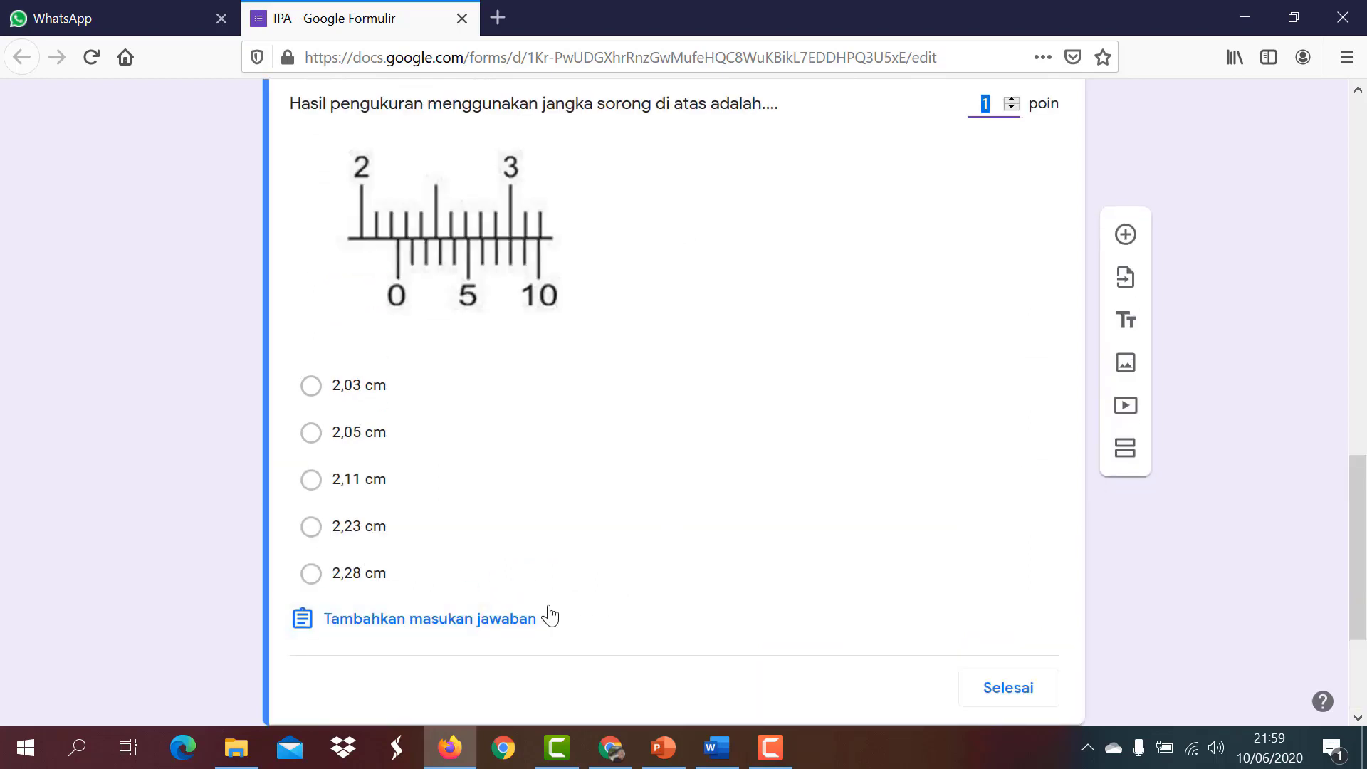
left_click(311, 577)
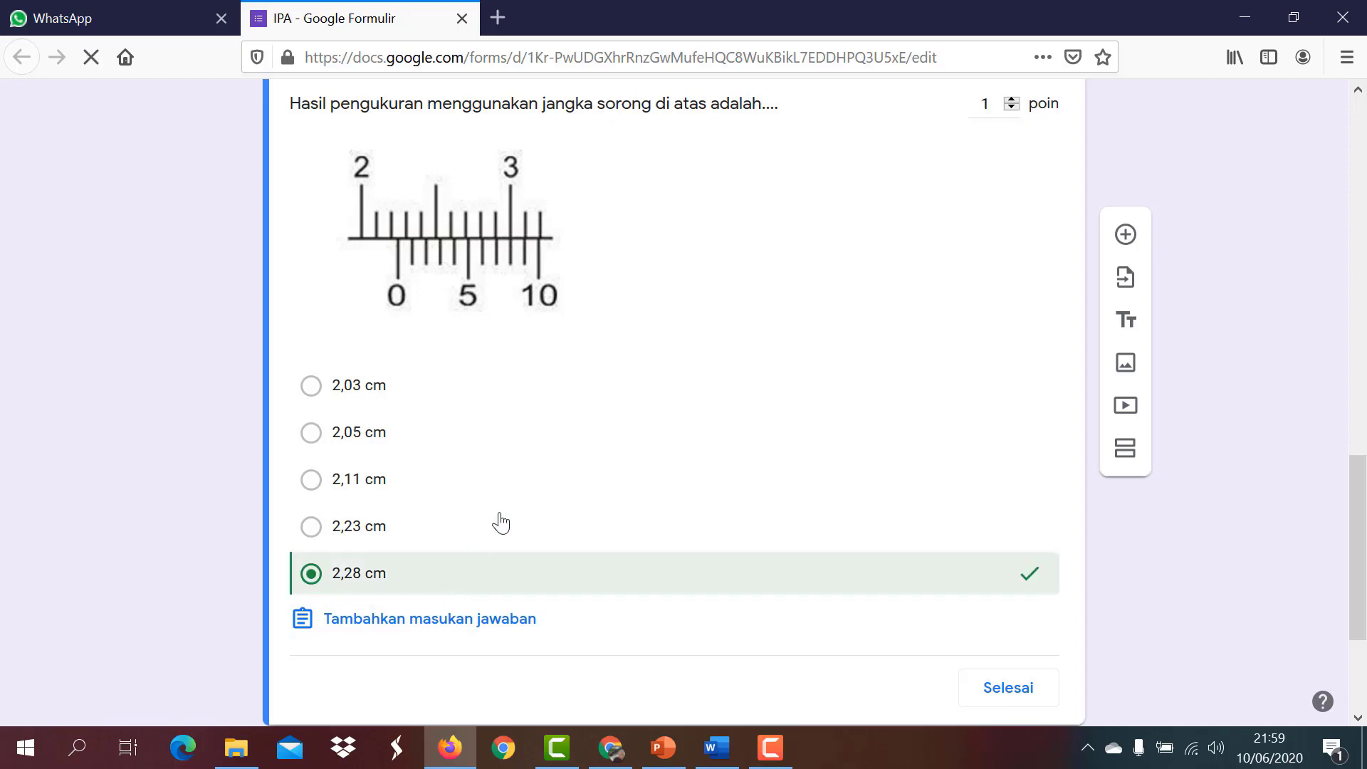
left_click(1023, 689)
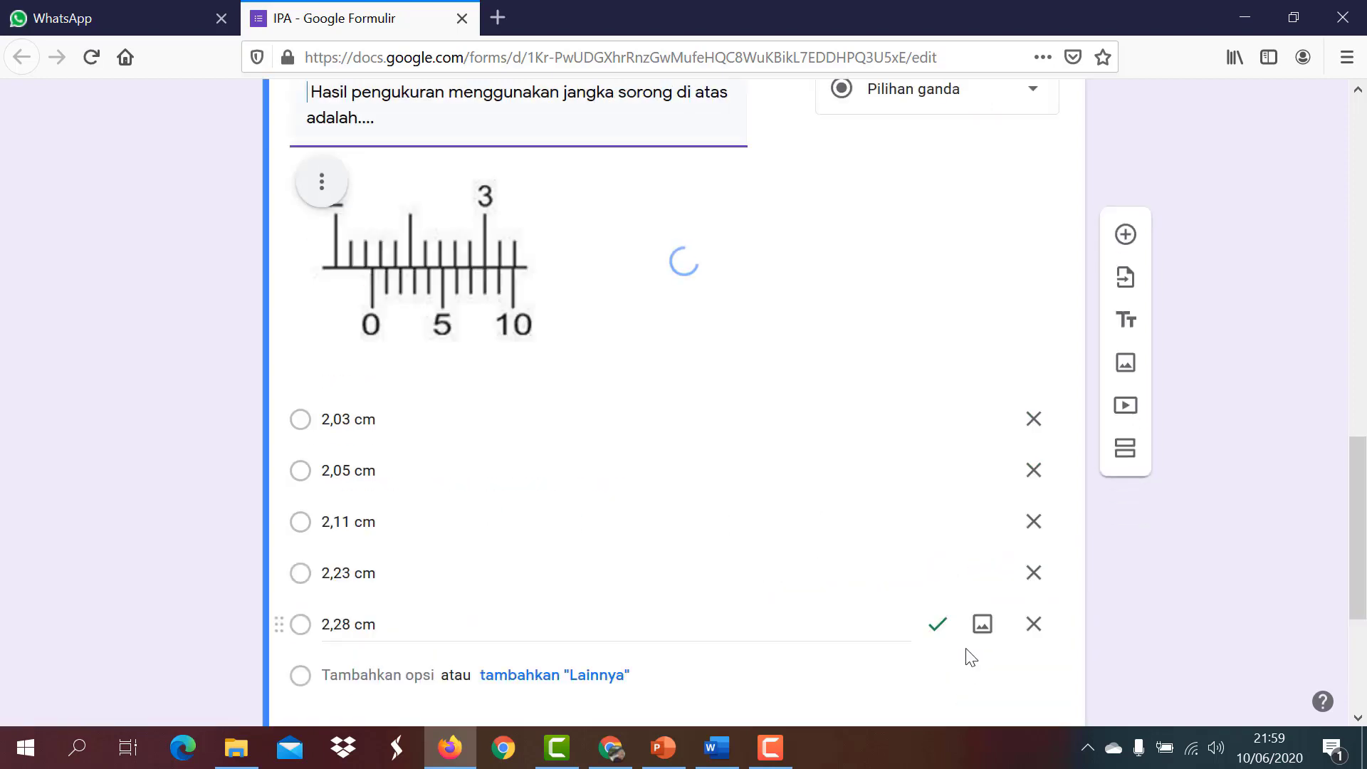
Look back over the form's questions, reload the IPA form and close it to return to WhatsApp.
scroll(984, 619, "up", 3)
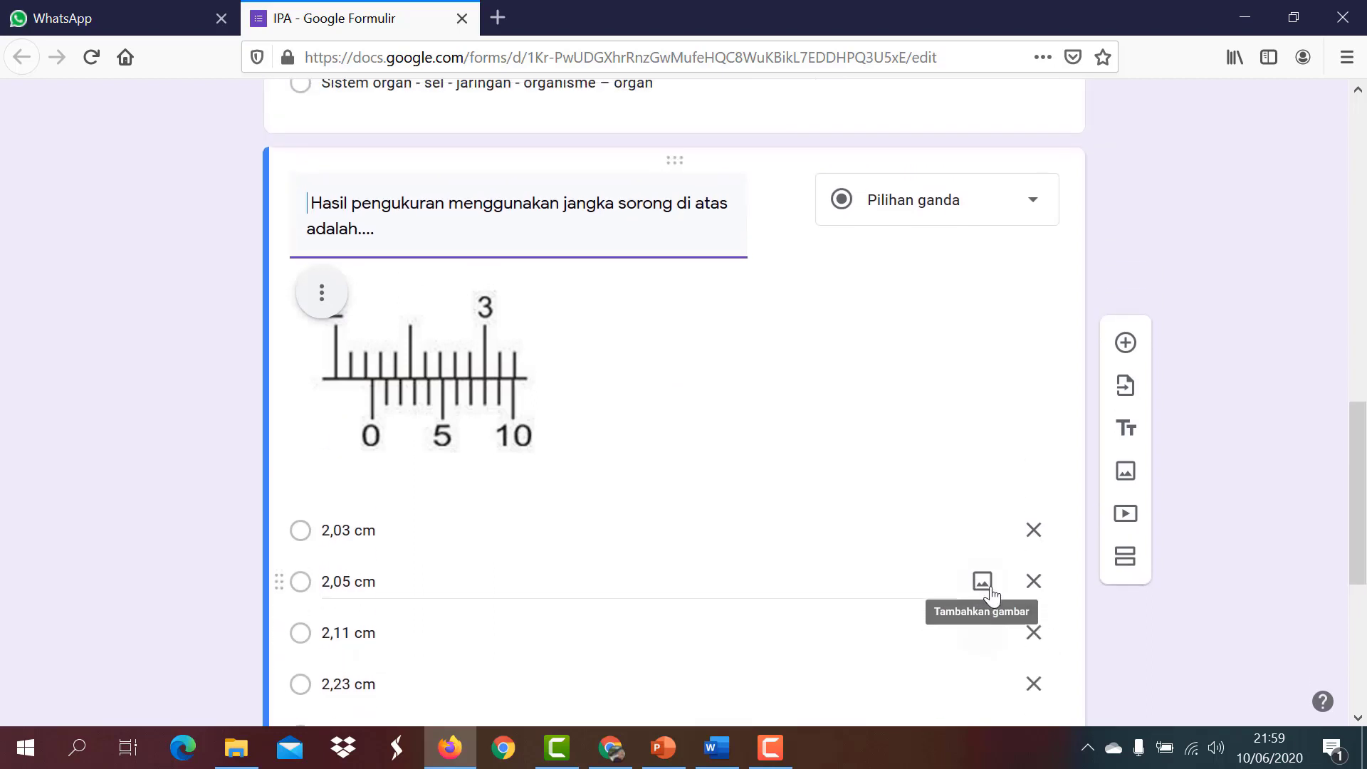
scroll(973, 549, "up", 5)
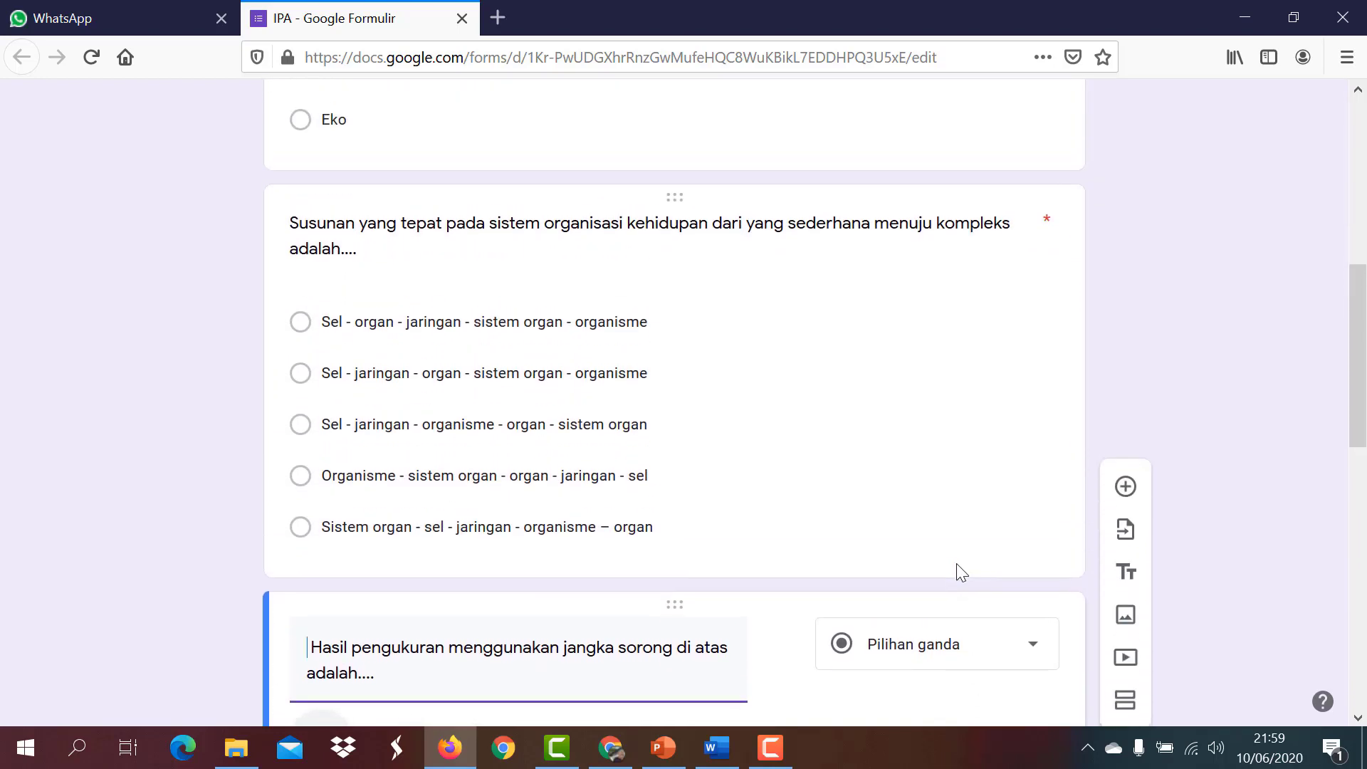
key("F5")
left_click(463, 21)
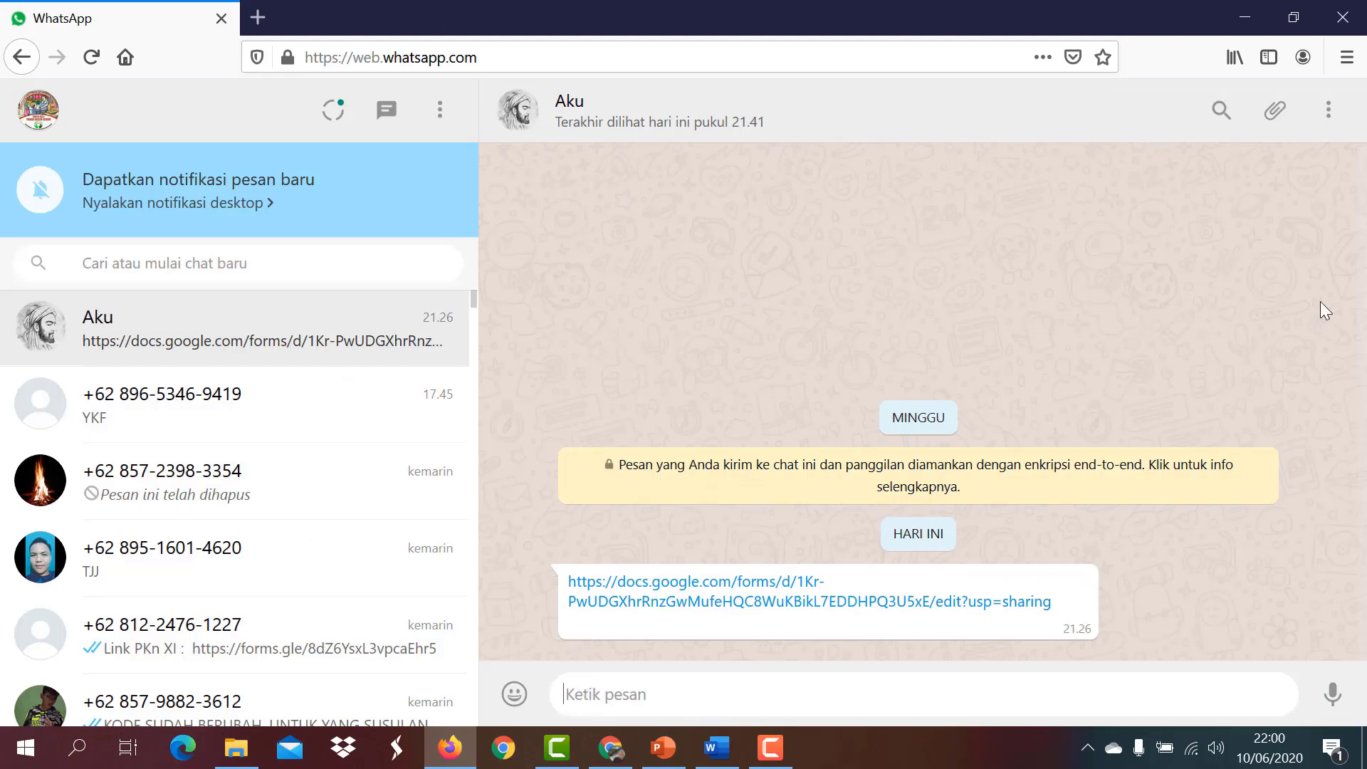
Send the message "soal IPA sudah siap" in the open WhatsApp chat.
type("s")
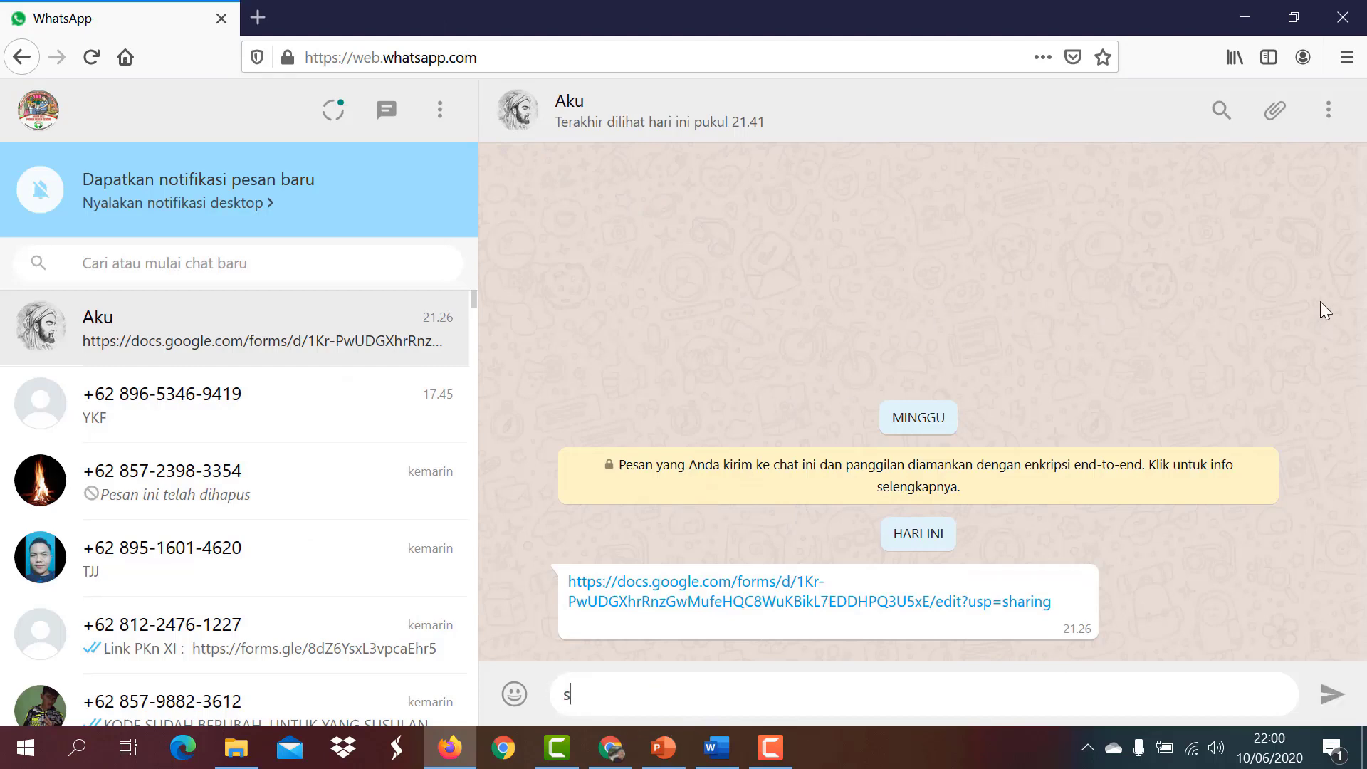
type("oal IPA sudah siap")
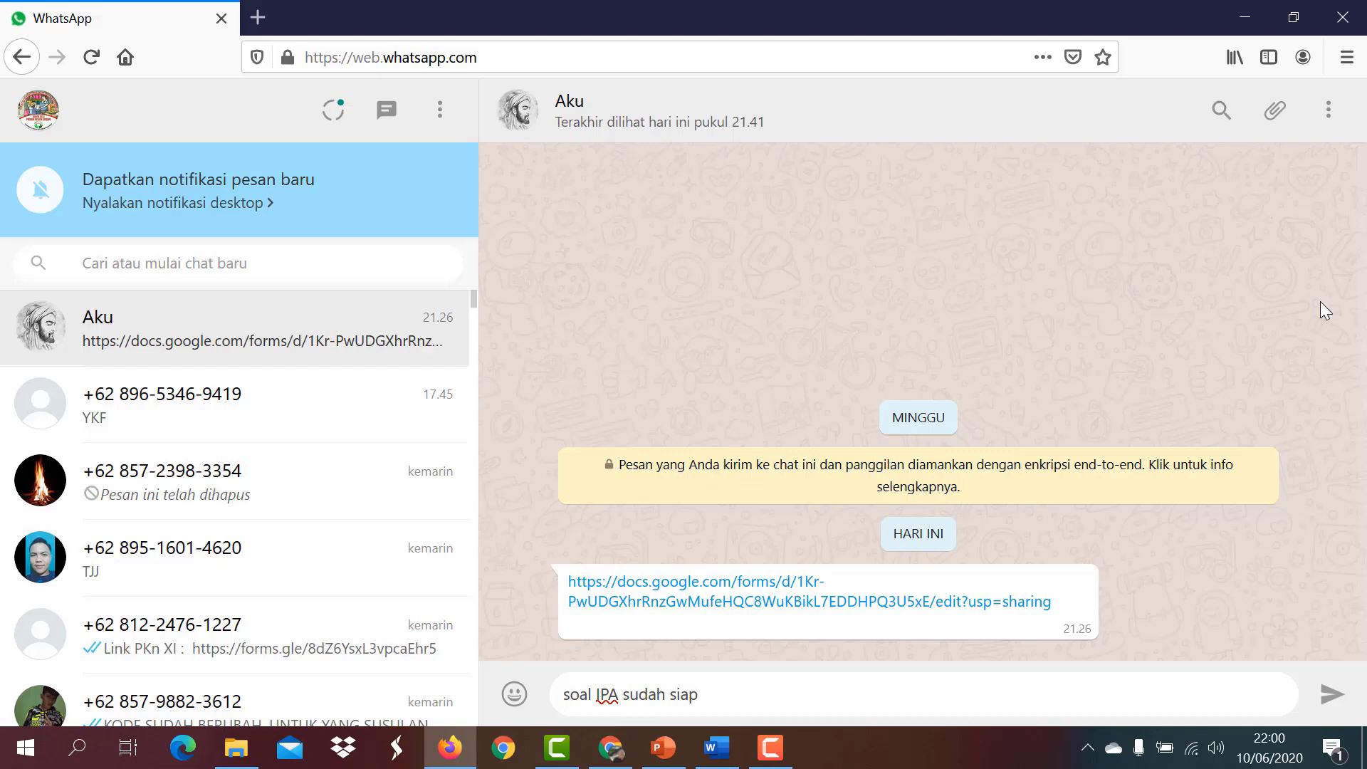
key("Return")
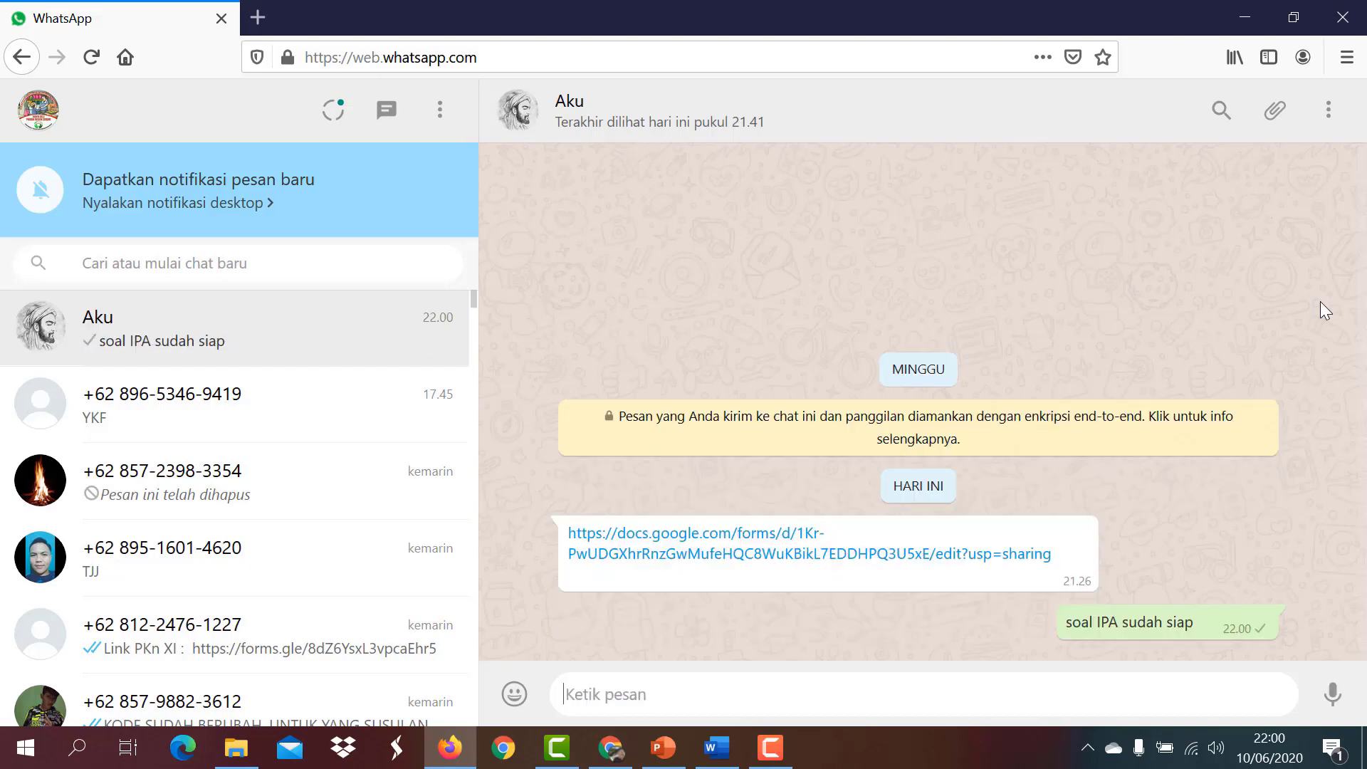